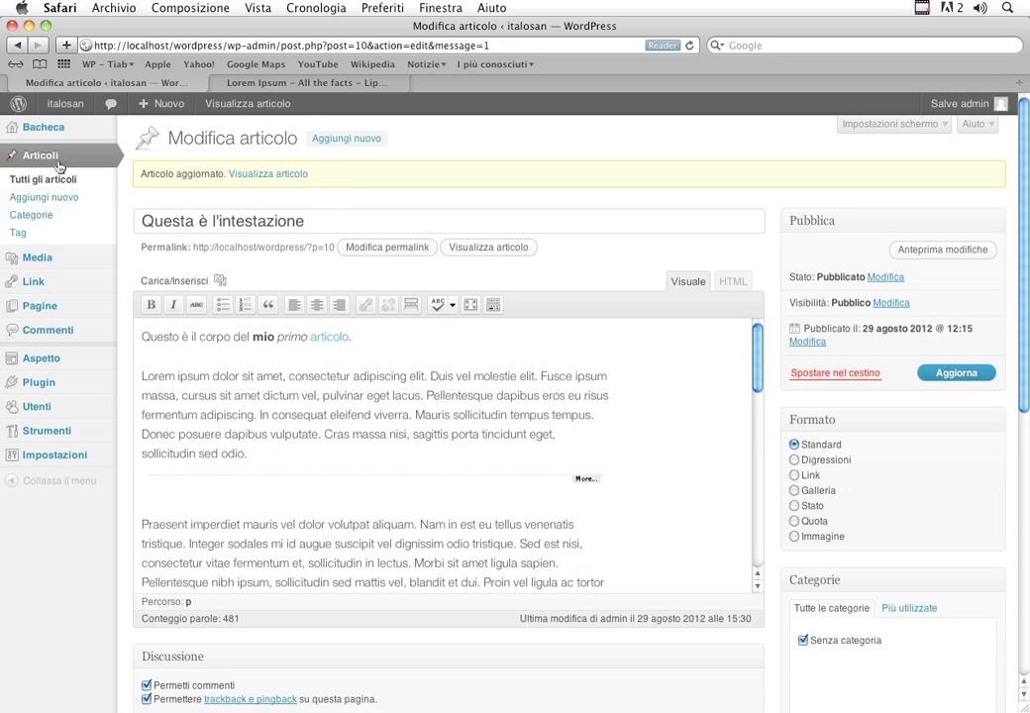
Create a new article with the title "Multimedia".
{"action": "left_click", "coordinate": [59, 198]}
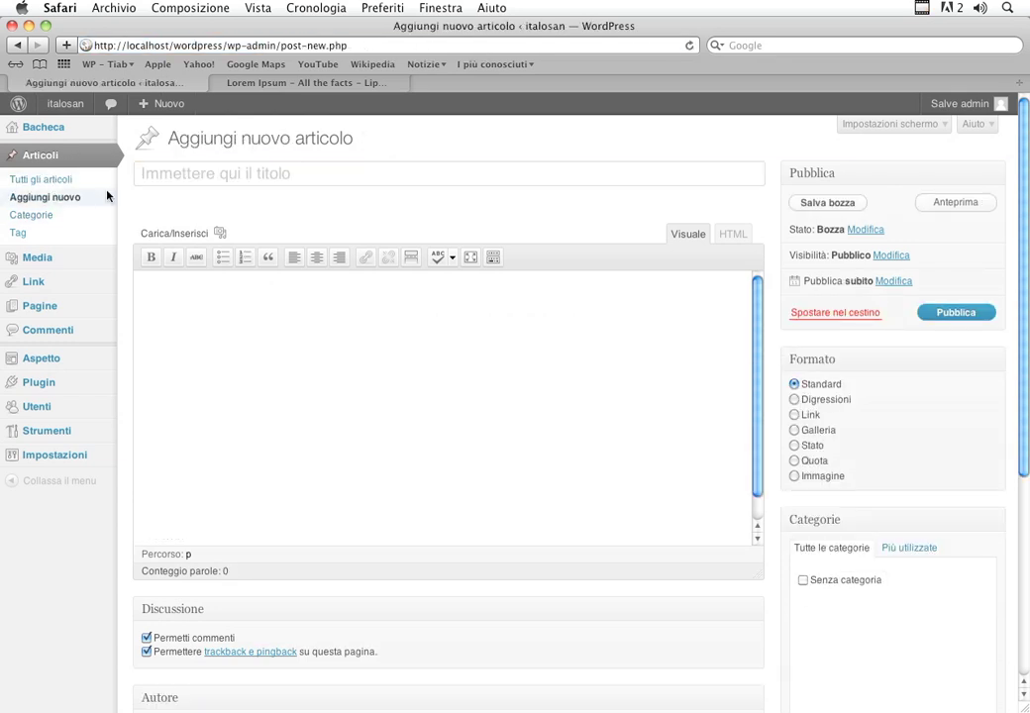
{"action": "left_click", "coordinate": [175, 176]}
{"action": "type", "text": "Multimedia"}
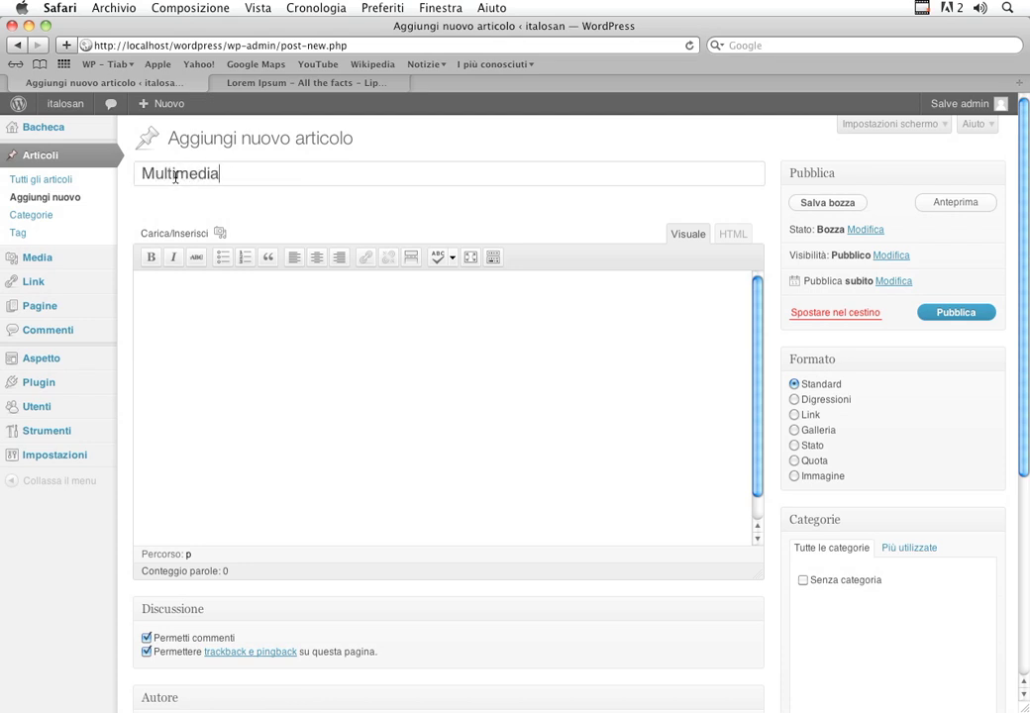
{"action": "key", "text": "Tab"}
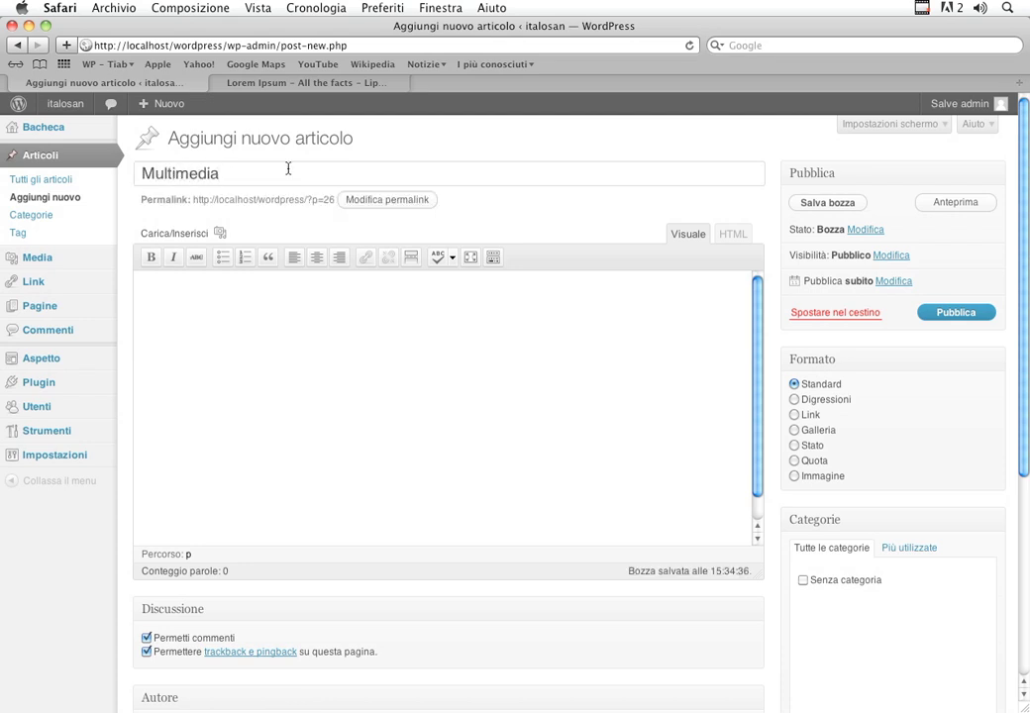
Copy the first Lorem ipsum paragraph from the Lipsum generator page and paste it into the article body.
{"action": "left_click", "coordinate": [192, 291]}
{"action": "left_click", "coordinate": [230, 83]}
{"action": "left_click", "coordinate": [321, 366]}
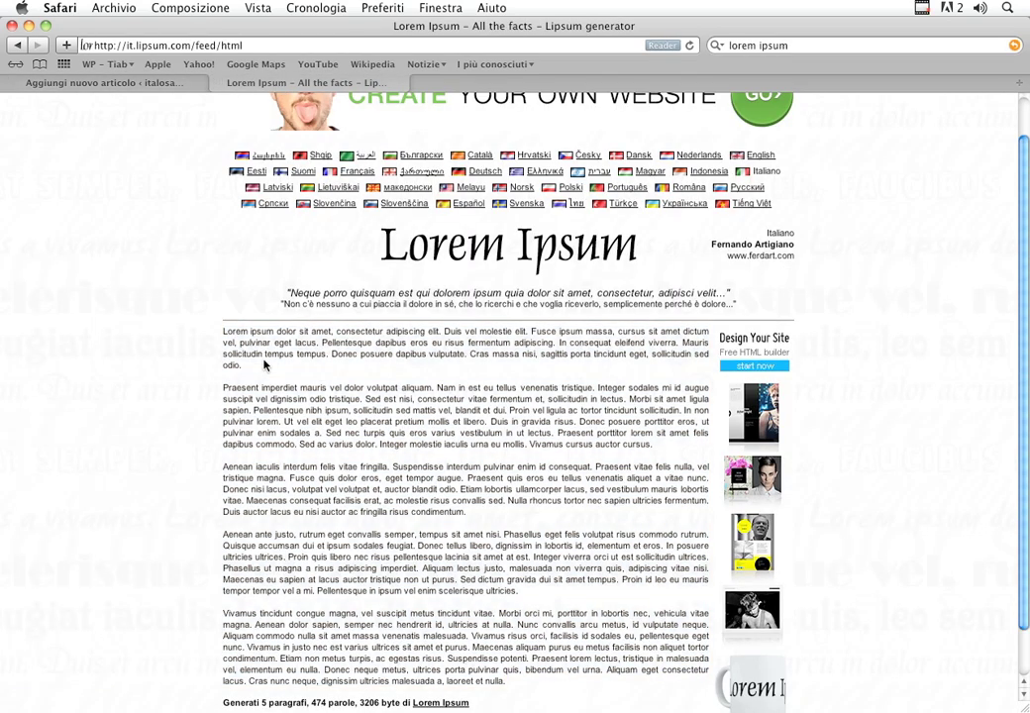
{"action": "left_click_drag", "start_coordinate": [246, 368], "coordinate": [218, 337]}
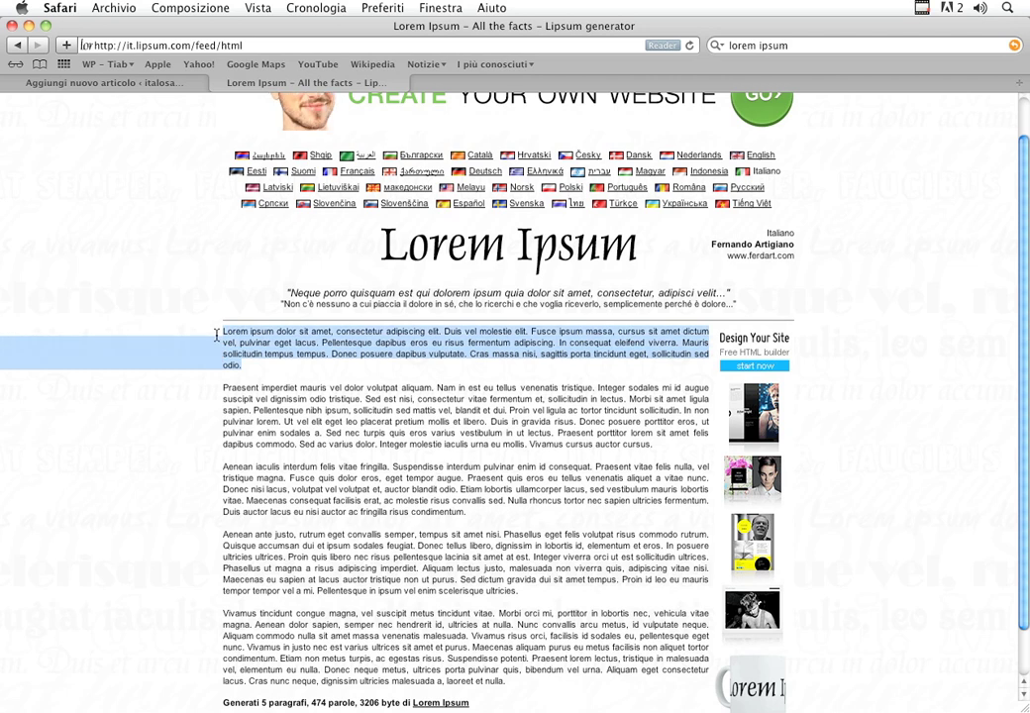
{"action": "key", "text": "super+c"}
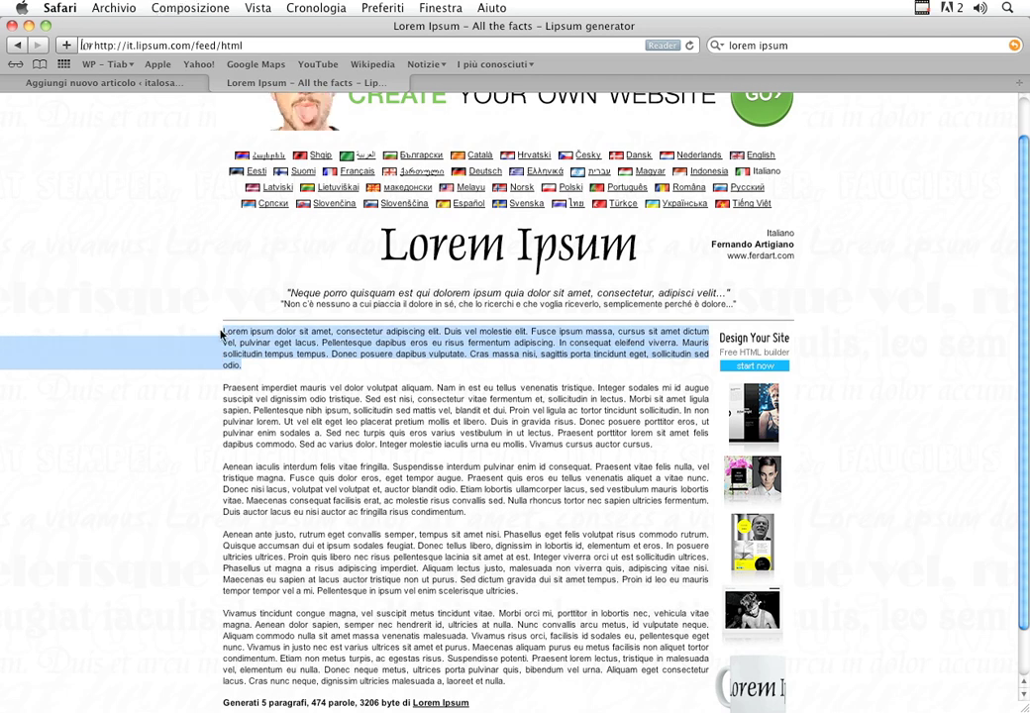
{"action": "left_click", "coordinate": [180, 85]}
{"action": "key", "text": "super+v"}
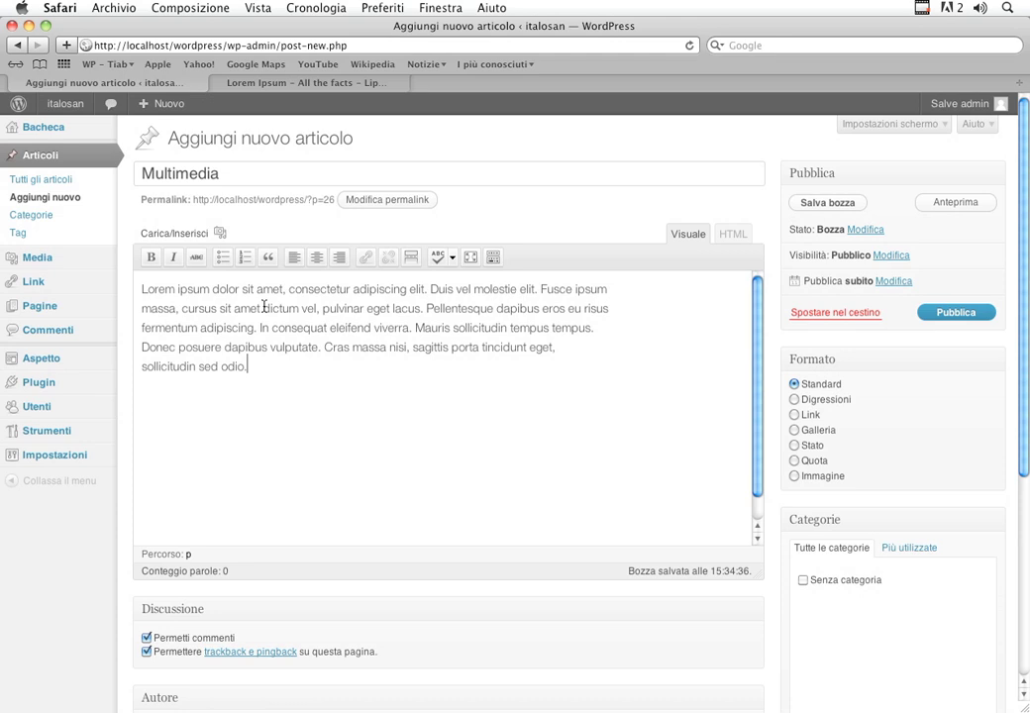
Start adding media to the article, then switch to Finder and open the desktop's media folder.
{"action": "left_click", "coordinate": [196, 236]}
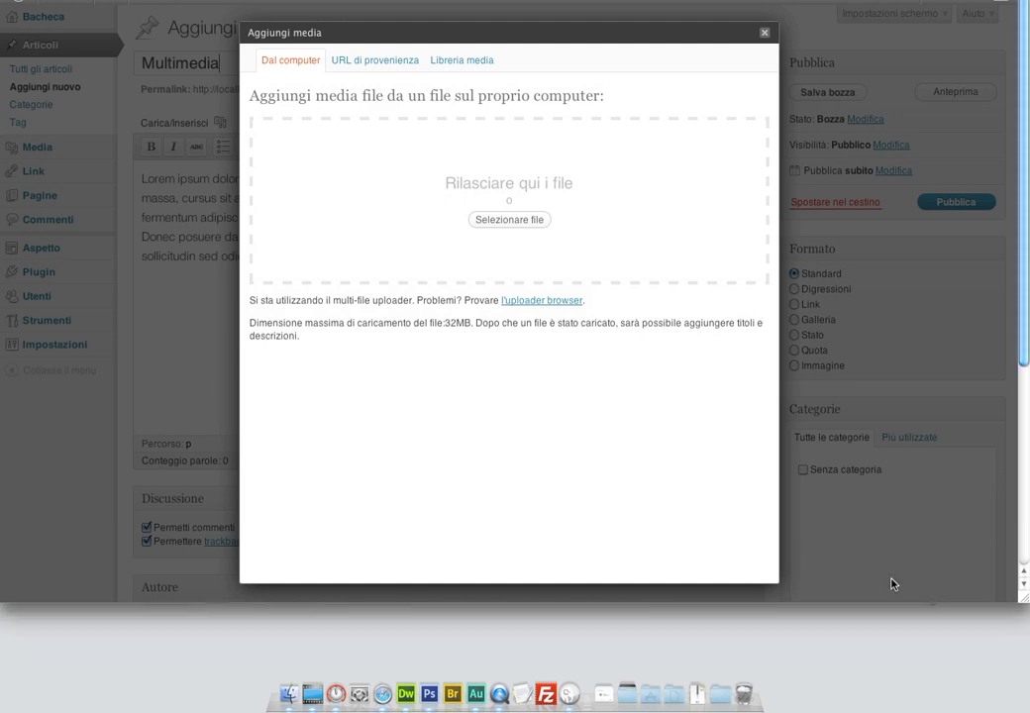
{"action": "left_click", "coordinate": [288, 694]}
{"action": "key", "text": "super+w"}
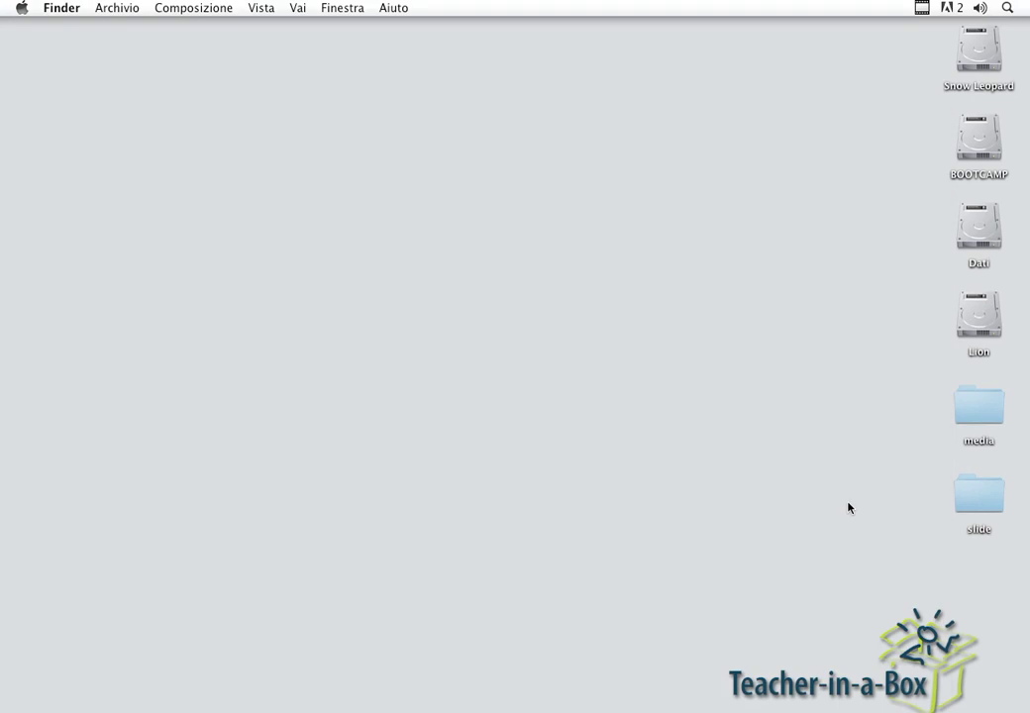
{"action": "double_click", "coordinate": [980, 416]}
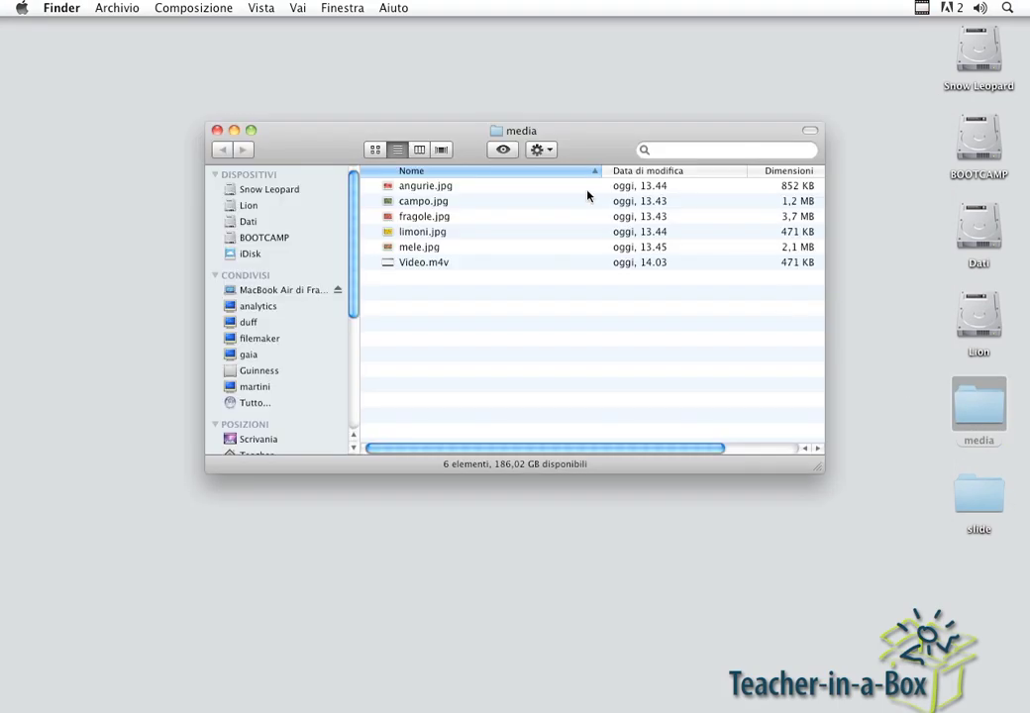
{"action": "left_click_drag", "start_coordinate": [574, 129], "coordinate": [776, 441]}
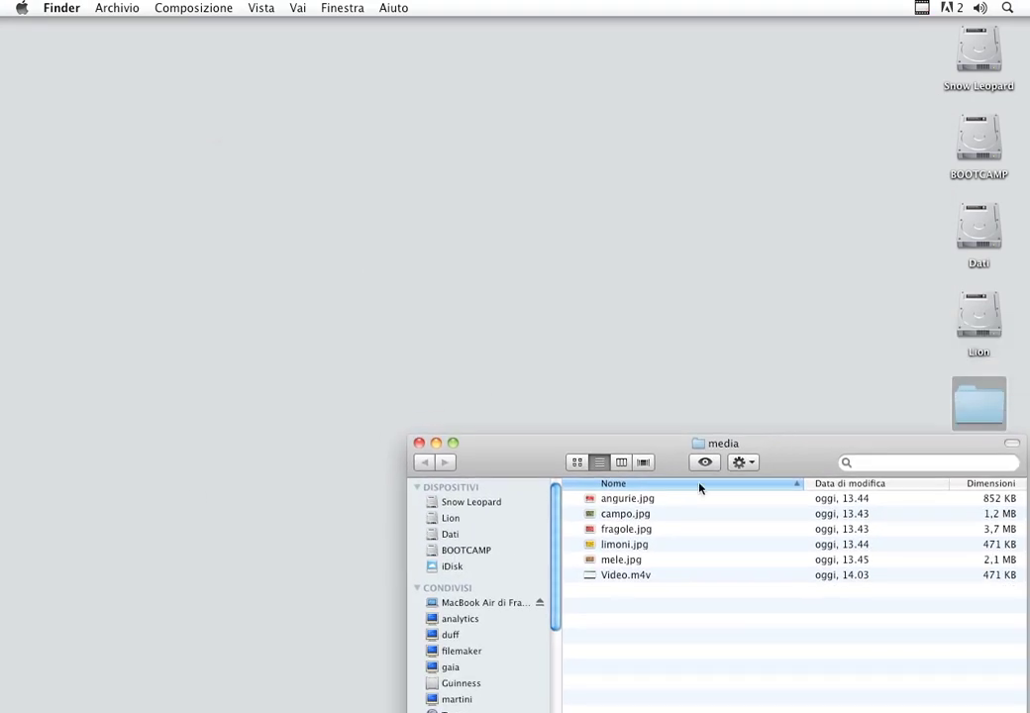
{"action": "left_click", "coordinate": [627, 499]}
{"action": "left_click", "coordinate": [628, 543]}
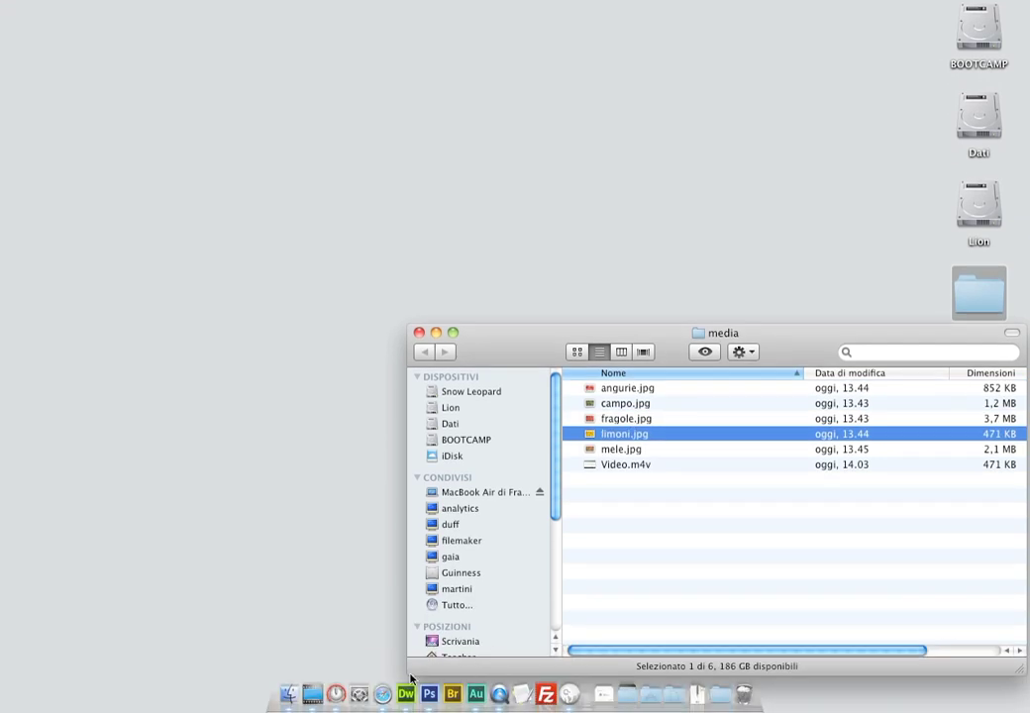
Arrange the media folder window beside Safari's upload dialog and upload angurie.jpg from it.
{"action": "left_click", "coordinate": [382, 693]}
{"action": "left_click", "coordinate": [676, 630]}
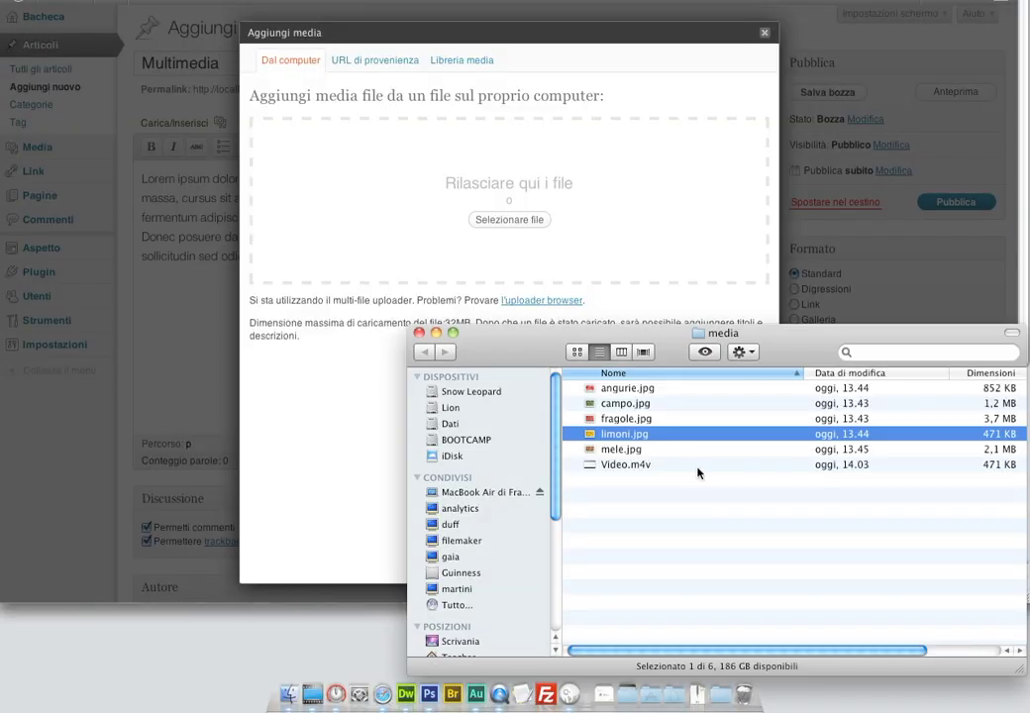
{"action": "left_click_drag", "start_coordinate": [782, 318], "coordinate": [797, 444]}
{"action": "left_click_drag", "start_coordinate": [797, 555], "coordinate": [797, 558]}
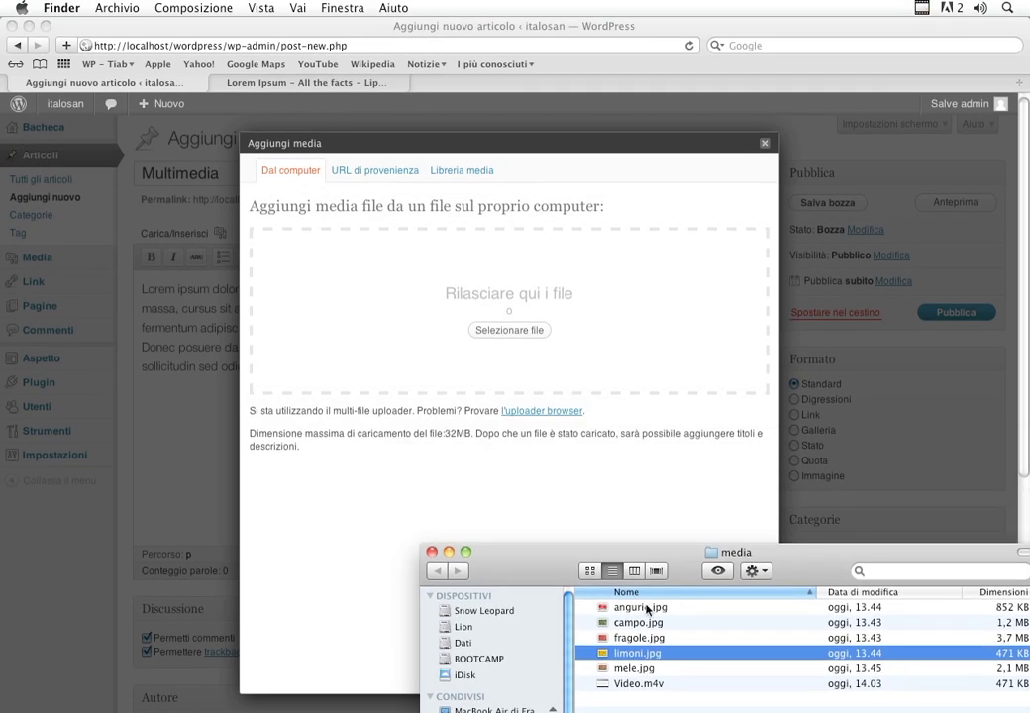
{"action": "left_click_drag", "start_coordinate": [609, 606], "coordinate": [522, 294]}
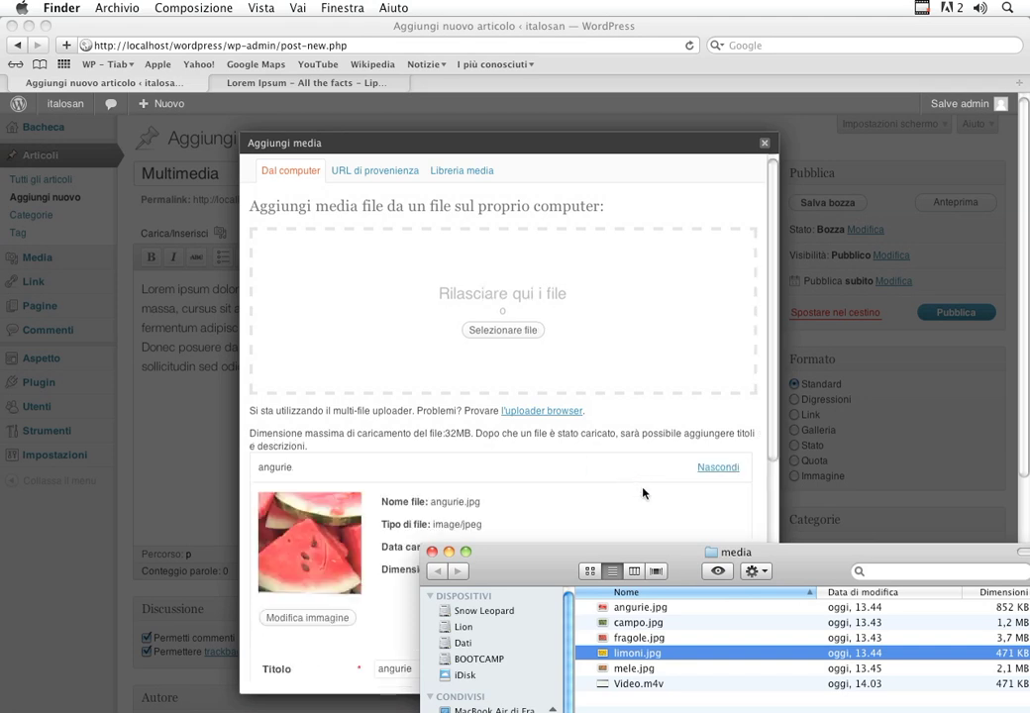
Return to Safari and set the uploaded watermelon image's alternative text to "angurie".
{"action": "key", "text": "super+Tab"}
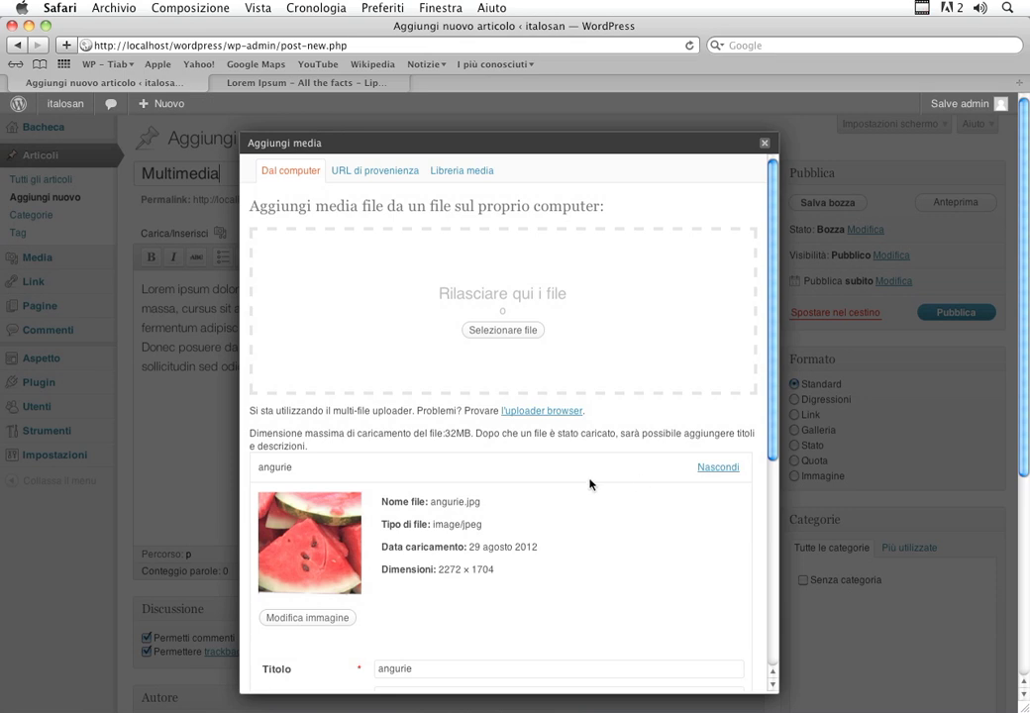
{"action": "scroll", "coordinate": [565, 495], "scroll_direction": "down", "scroll_amount": 2}
{"action": "scroll", "coordinate": [565, 495], "scroll_direction": "down", "scroll_amount": 6}
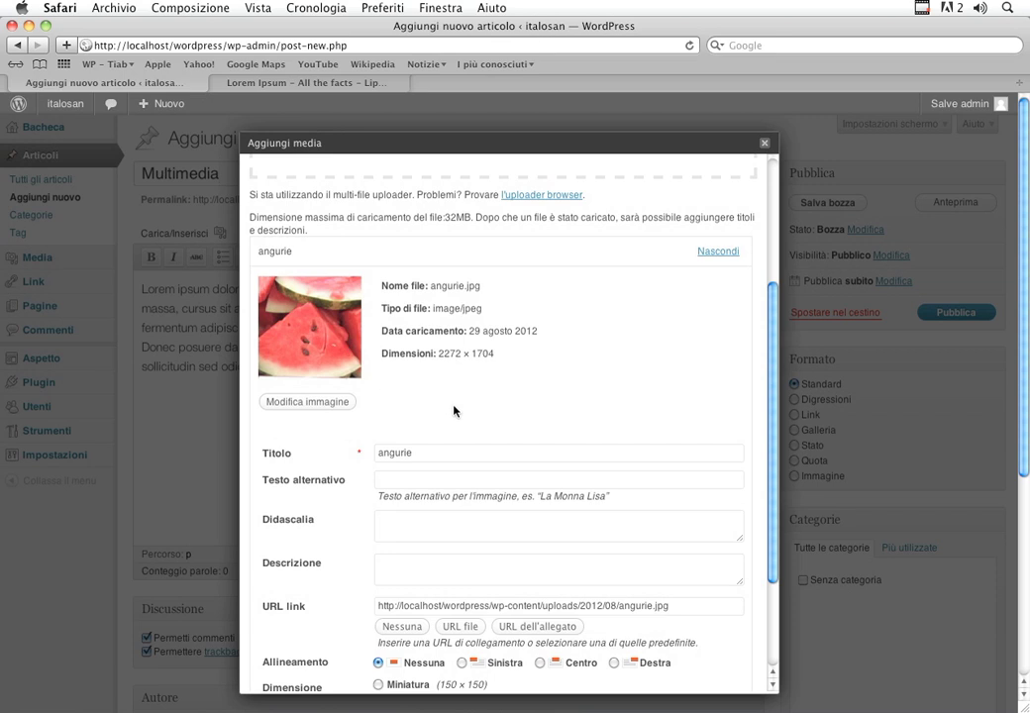
{"action": "left_click_drag", "start_coordinate": [428, 452], "coordinate": [375, 452]}
{"action": "left_click", "coordinate": [419, 477]}
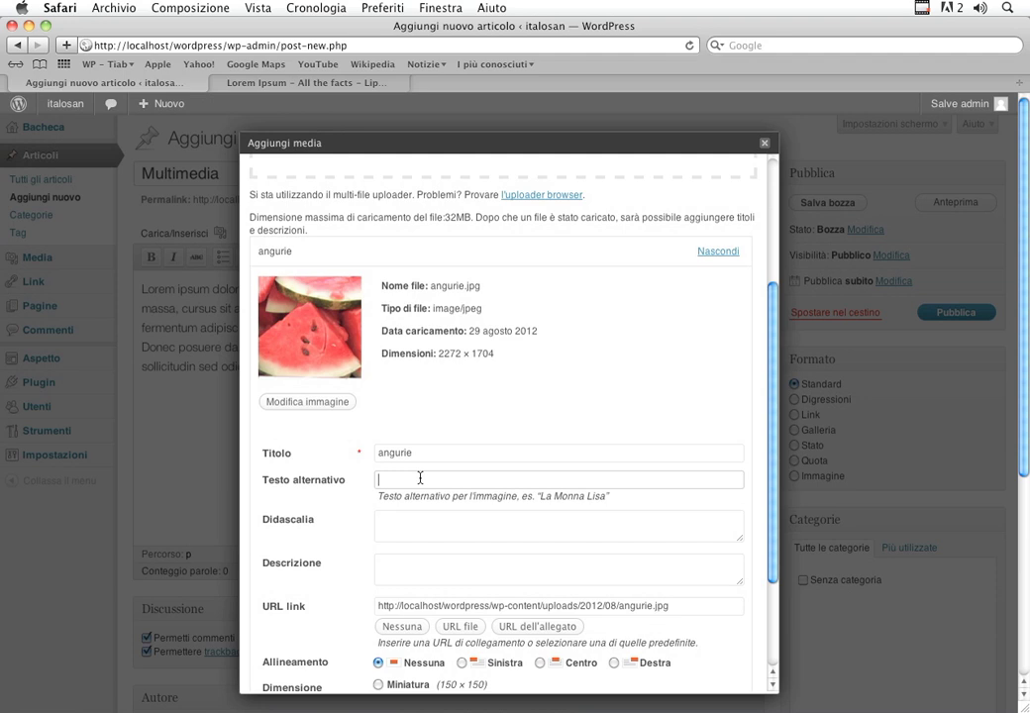
{"action": "type", "text": "angurie"}
{"action": "double_click", "coordinate": [403, 479]}
{"action": "scroll", "coordinate": [396, 456], "scroll_direction": "down", "scroll_amount": 3}
Enter the image caption "Una bella fetta di anguria" and the description "Descrizione della fetta di anguria".
{"action": "left_click", "coordinate": [409, 423]}
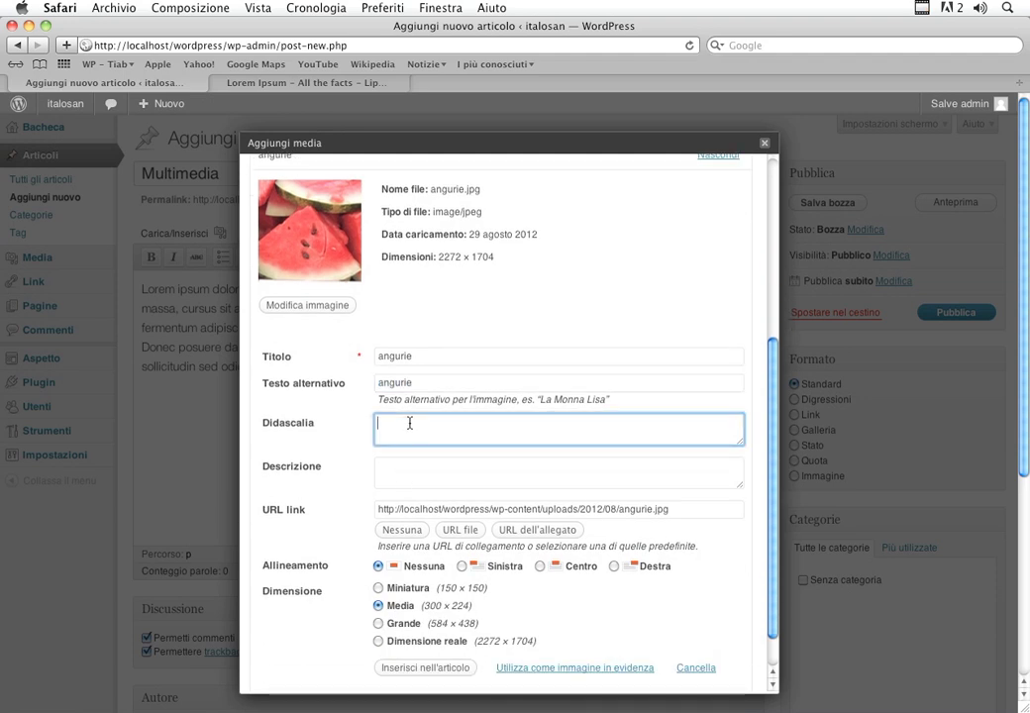
{"action": "type", "text": "Una bella fetta"}
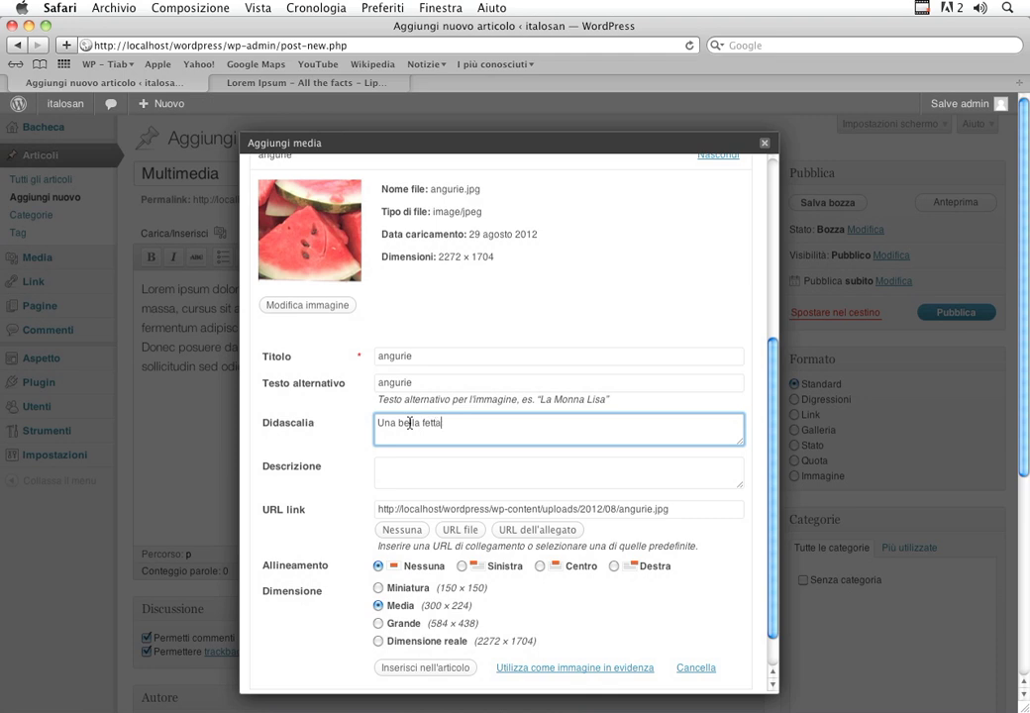
{"action": "type", "text": " di anguria"}
{"action": "left_click", "coordinate": [456, 481]}
{"action": "type", "text": "Descrizione"}
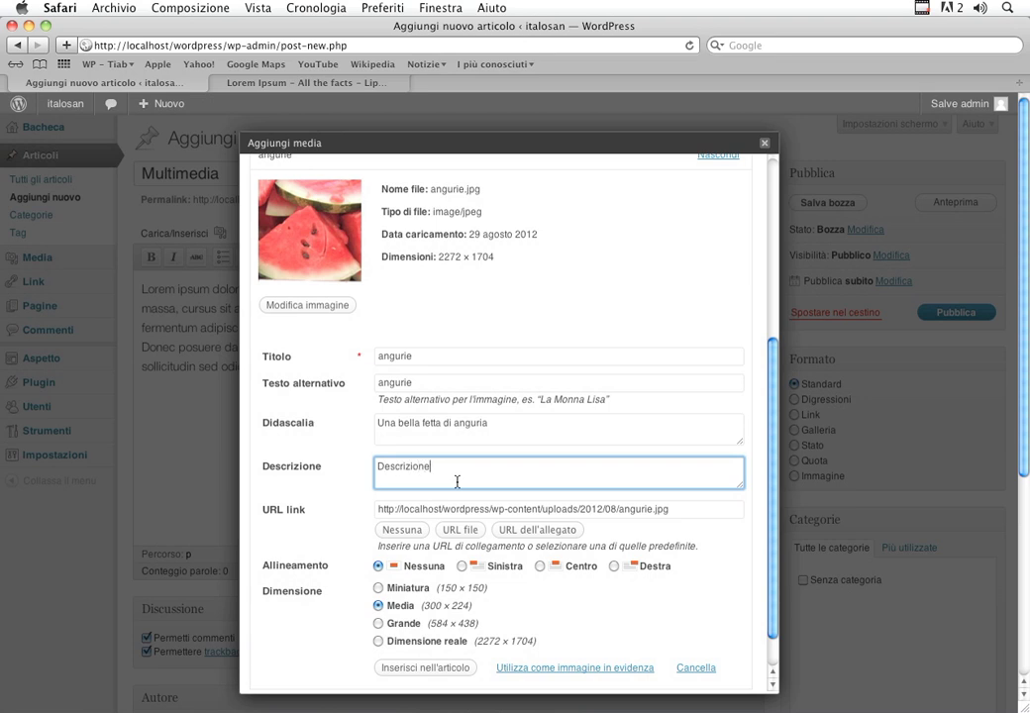
{"action": "type", "text": " della fetta di anguria"}
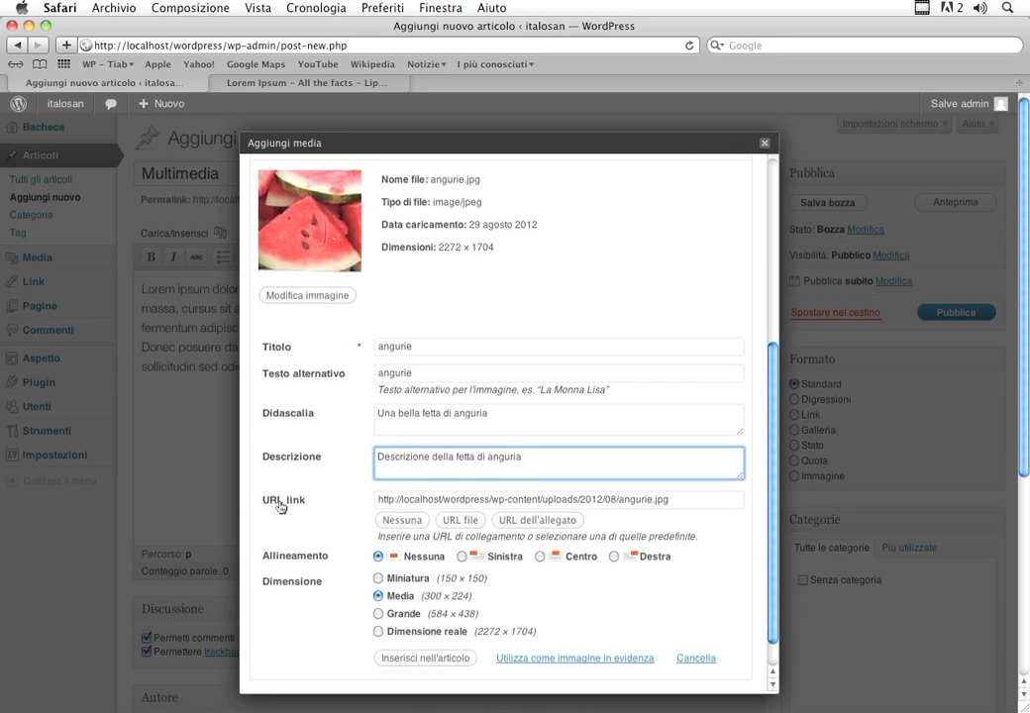
Remove the image's link by setting its link URL to Nessuna.
{"action": "double_click", "coordinate": [424, 500]}
{"action": "left_click", "coordinate": [424, 500]}
{"action": "scroll", "coordinate": [424, 497], "scroll_direction": "down", "scroll_amount": 2}
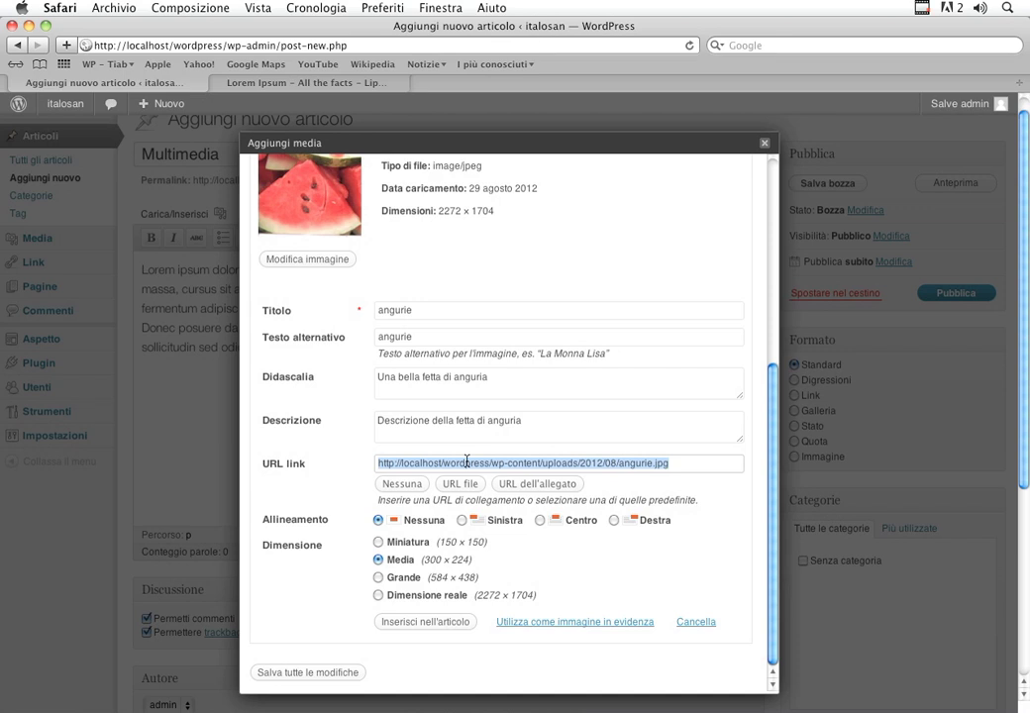
{"action": "scroll", "coordinate": [462, 450], "scroll_direction": "down", "scroll_amount": 2}
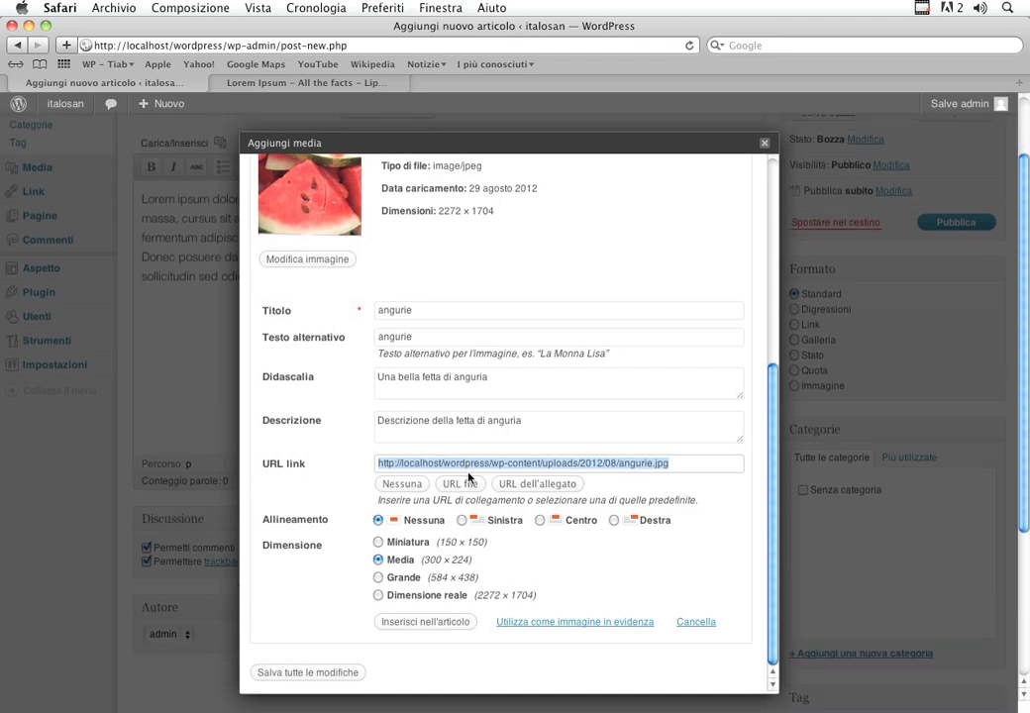
{"action": "left_click", "coordinate": [402, 484]}
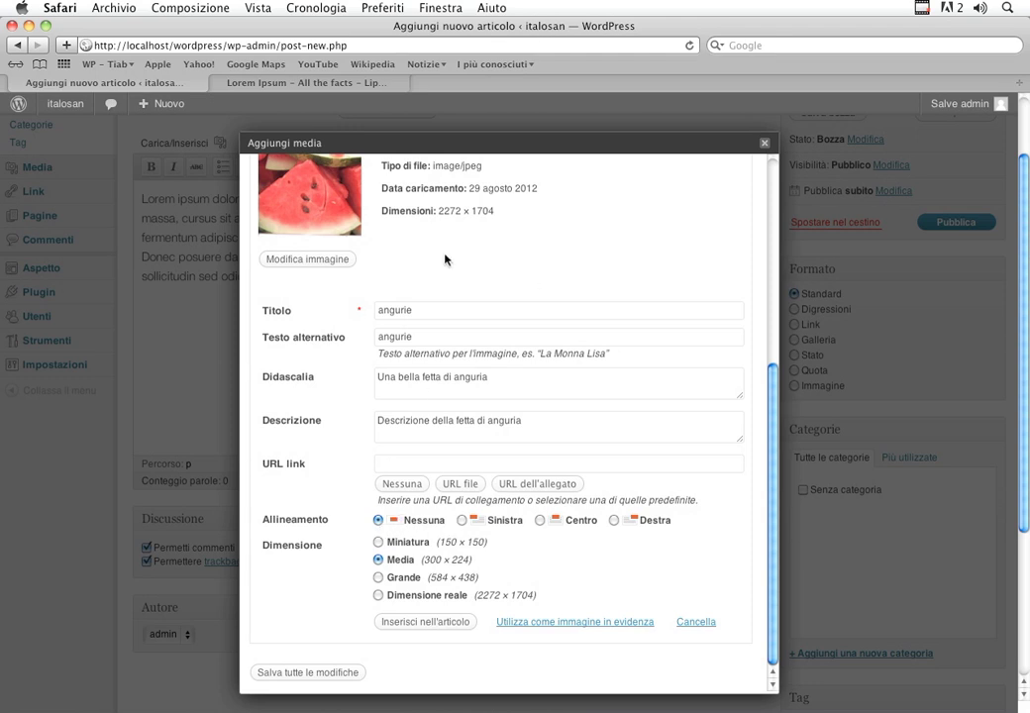
Set the watermelon image's alignment to Sinistra and insert it into the article.
{"action": "left_click", "coordinate": [462, 521]}
{"action": "left_click", "coordinate": [540, 521]}
{"action": "left_click", "coordinate": [612, 520]}
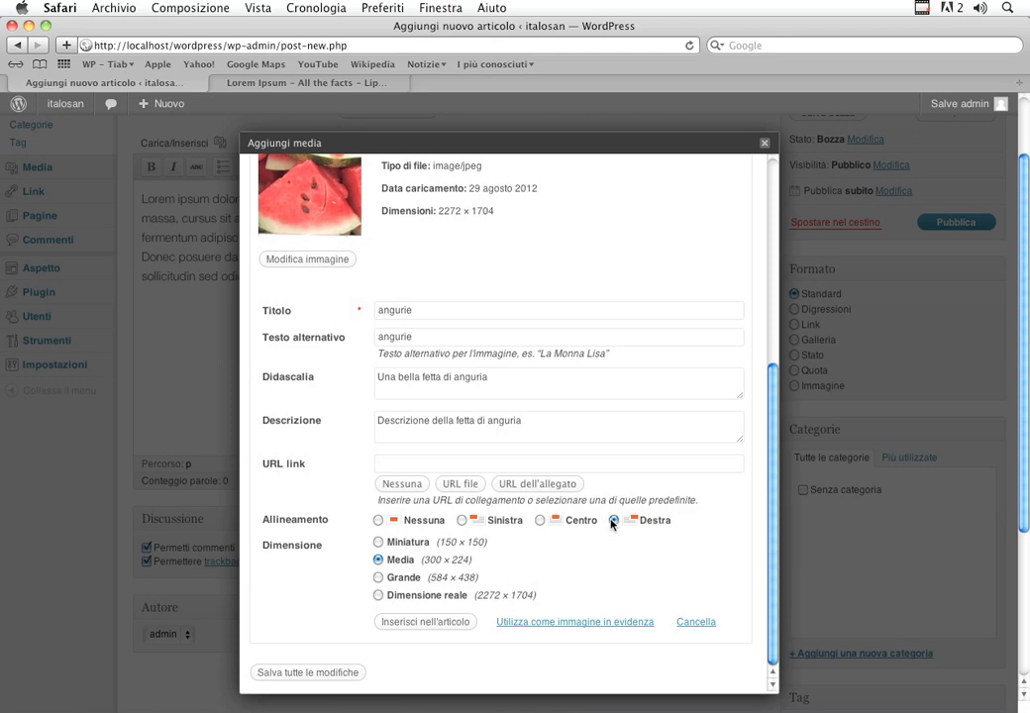
{"action": "left_click", "coordinate": [461, 521]}
{"action": "scroll", "coordinate": [455, 599], "scroll_direction": "down", "scroll_amount": 1}
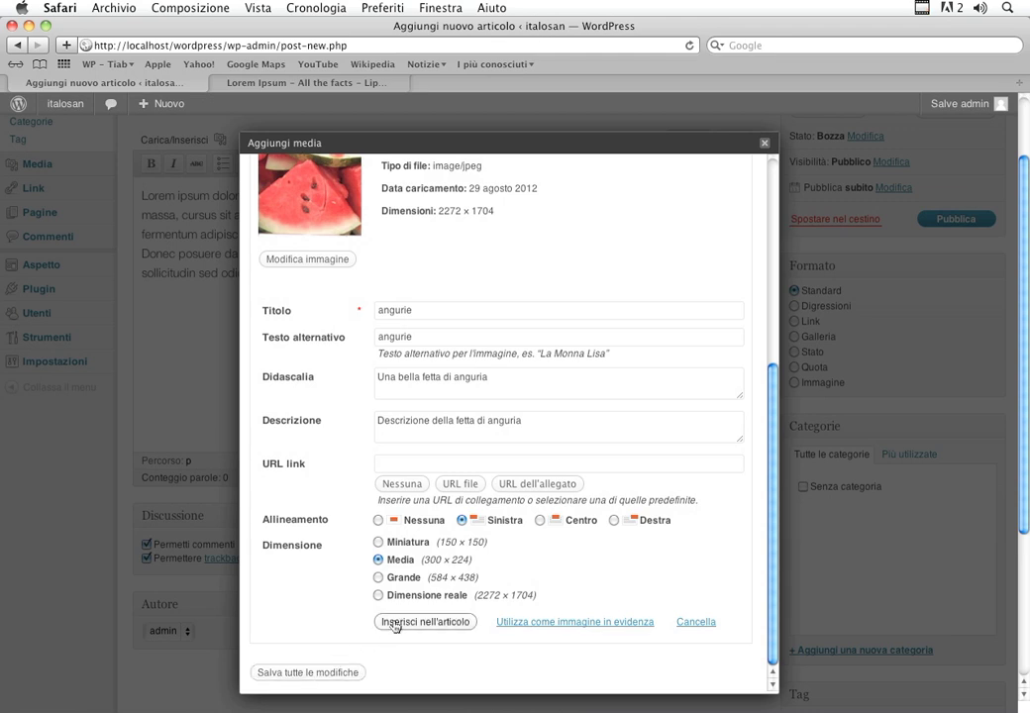
{"action": "left_click", "coordinate": [425, 622]}
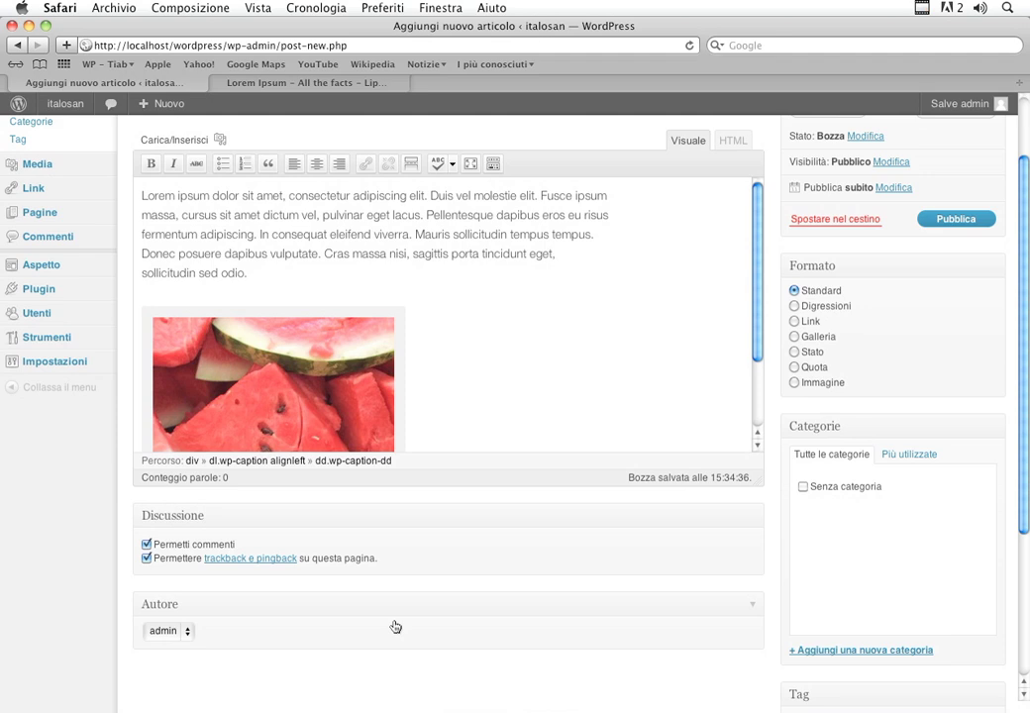
Examine the inserted watermelon image, its caption and its edit and delete options in the article body.
{"action": "scroll", "coordinate": [450, 380], "scroll_direction": "down", "scroll_amount": 3}
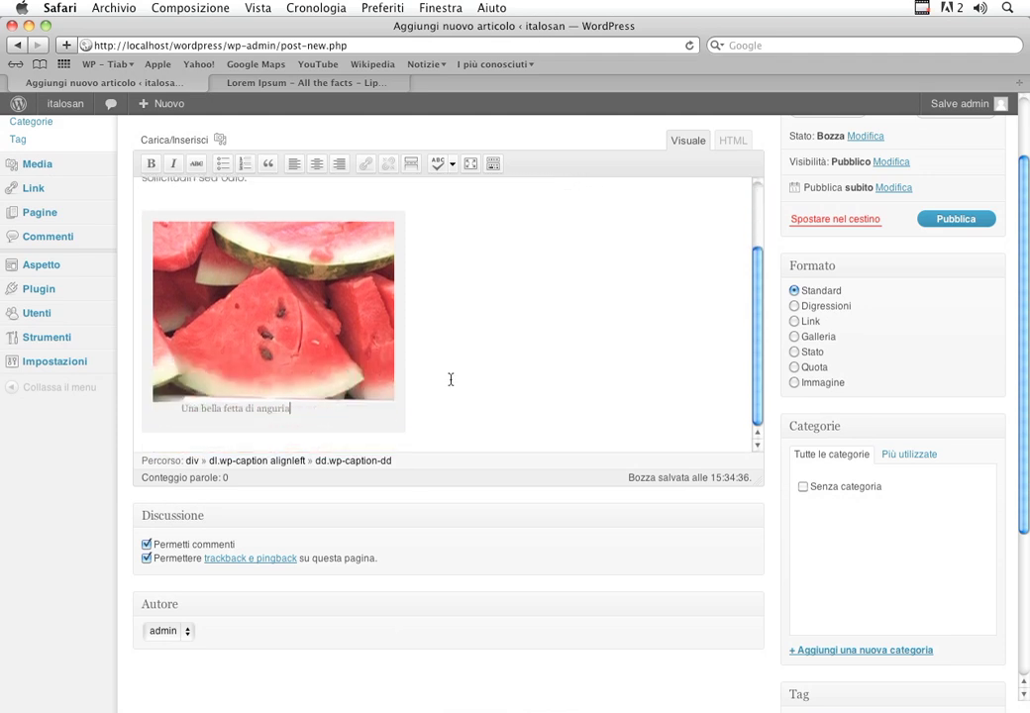
{"action": "scroll", "coordinate": [450, 379], "scroll_direction": "down", "scroll_amount": 1}
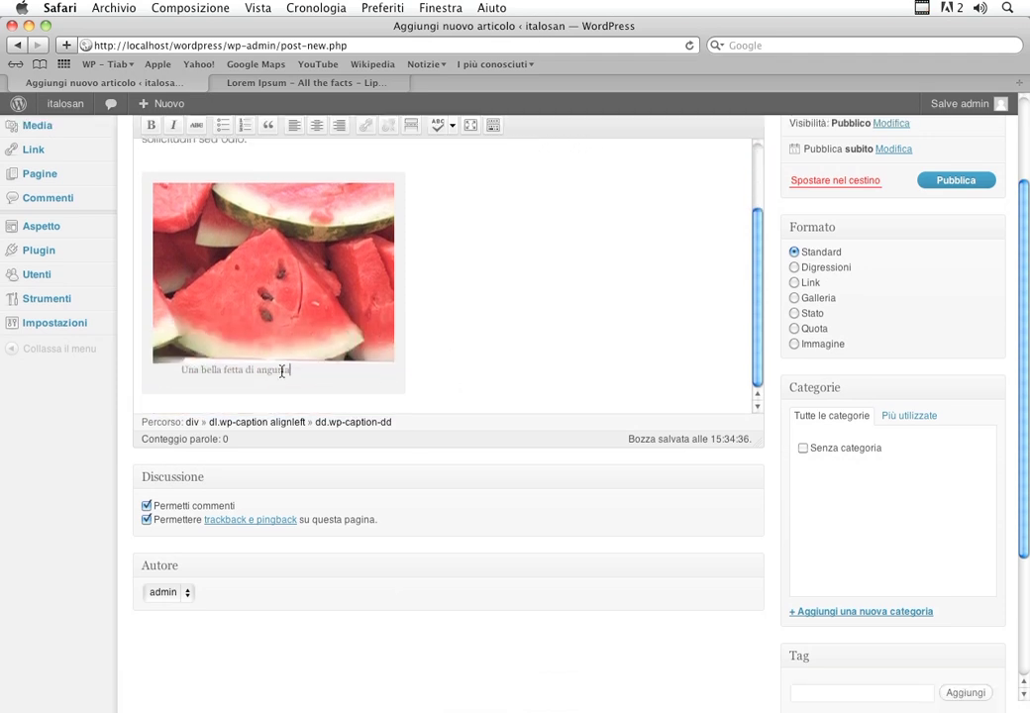
{"action": "double_click", "coordinate": [283, 370]}
{"action": "triple_click", "coordinate": [282, 370]}
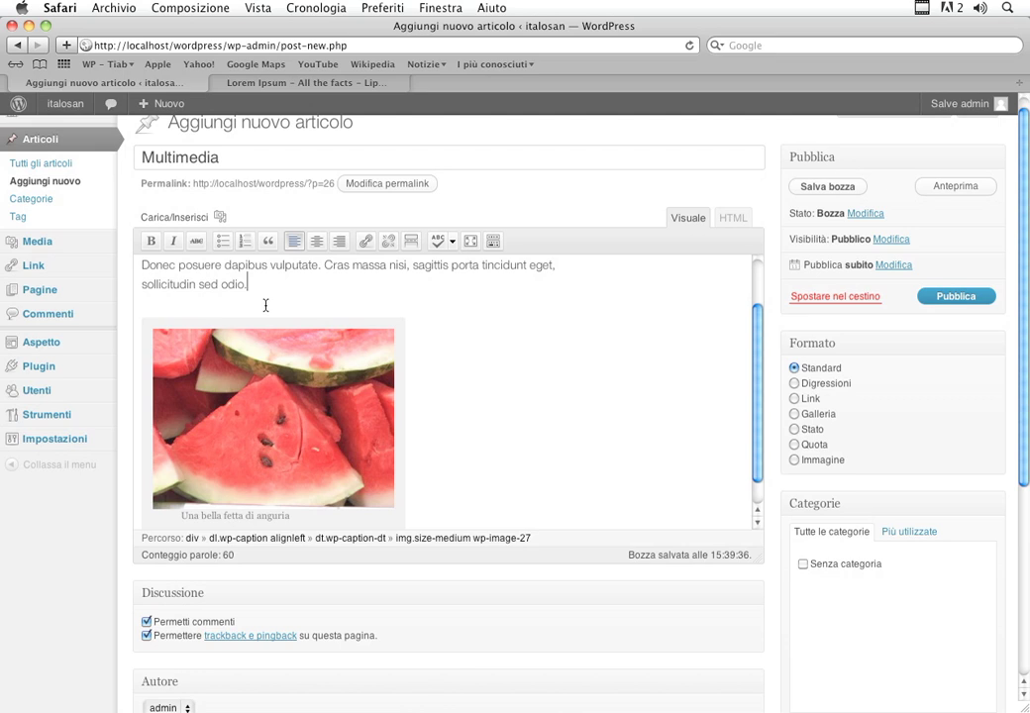
{"action": "left_click", "coordinate": [270, 379]}
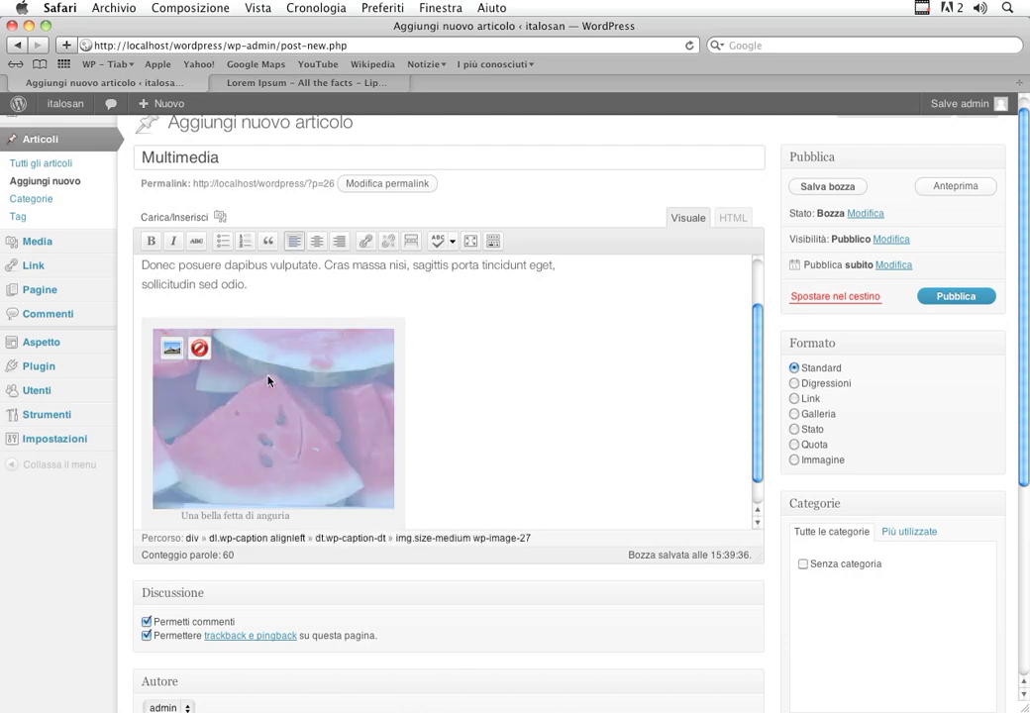
{"action": "left_click", "coordinate": [170, 350]}
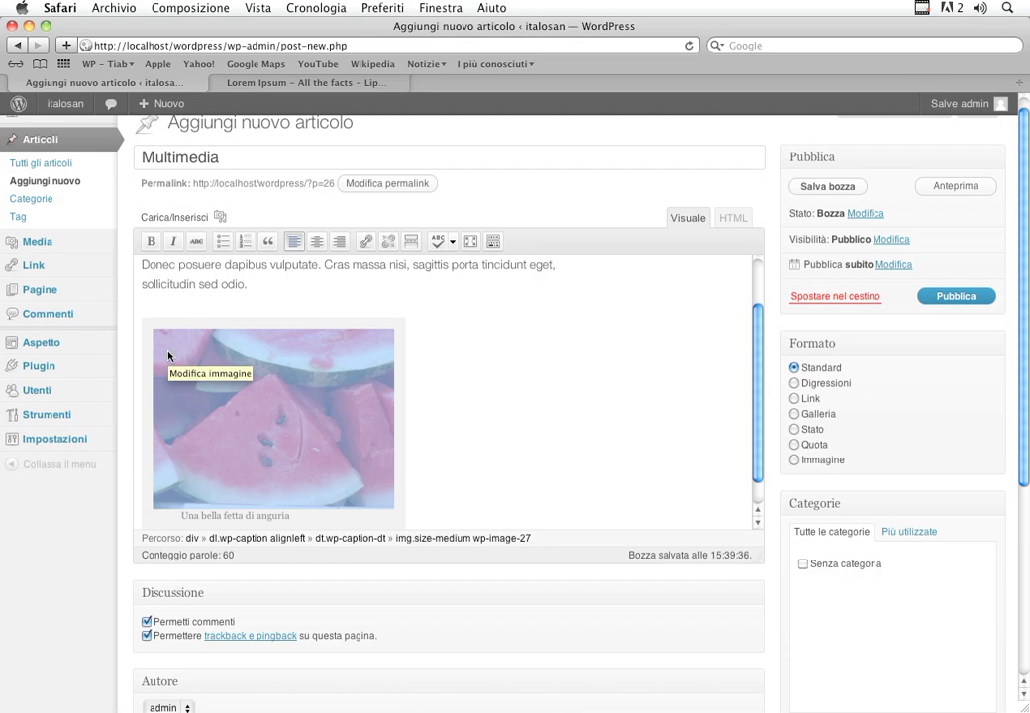
{"action": "left_click", "coordinate": [416, 348]}
{"action": "left_click", "coordinate": [354, 353]}
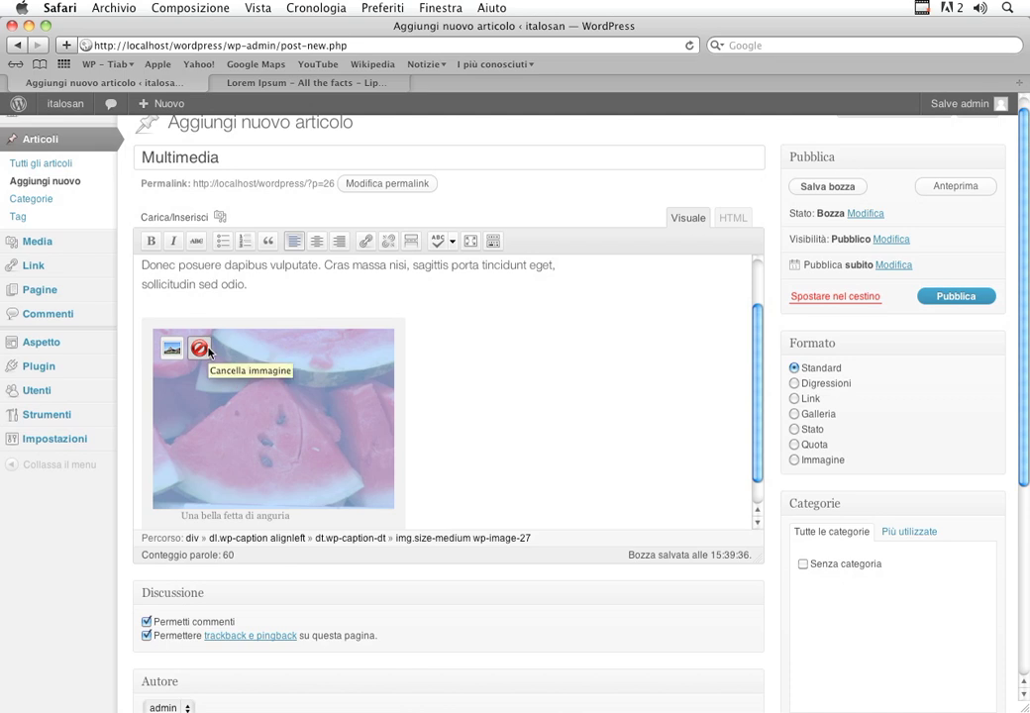
{"action": "left_click", "coordinate": [483, 344]}
{"action": "left_click", "coordinate": [188, 368]}
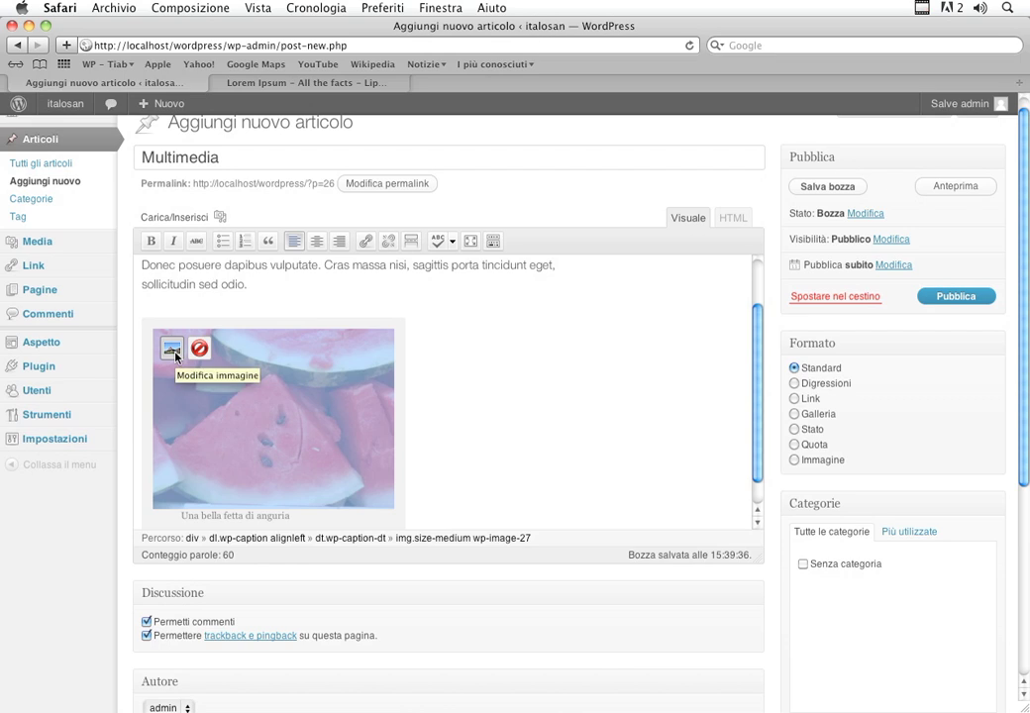
Review the inserted watermelon image's edit options, including its size, alignment and advanced image and link settings, without changing anything.
{"action": "left_click", "coordinate": [574, 367]}
{"action": "left_click", "coordinate": [319, 358]}
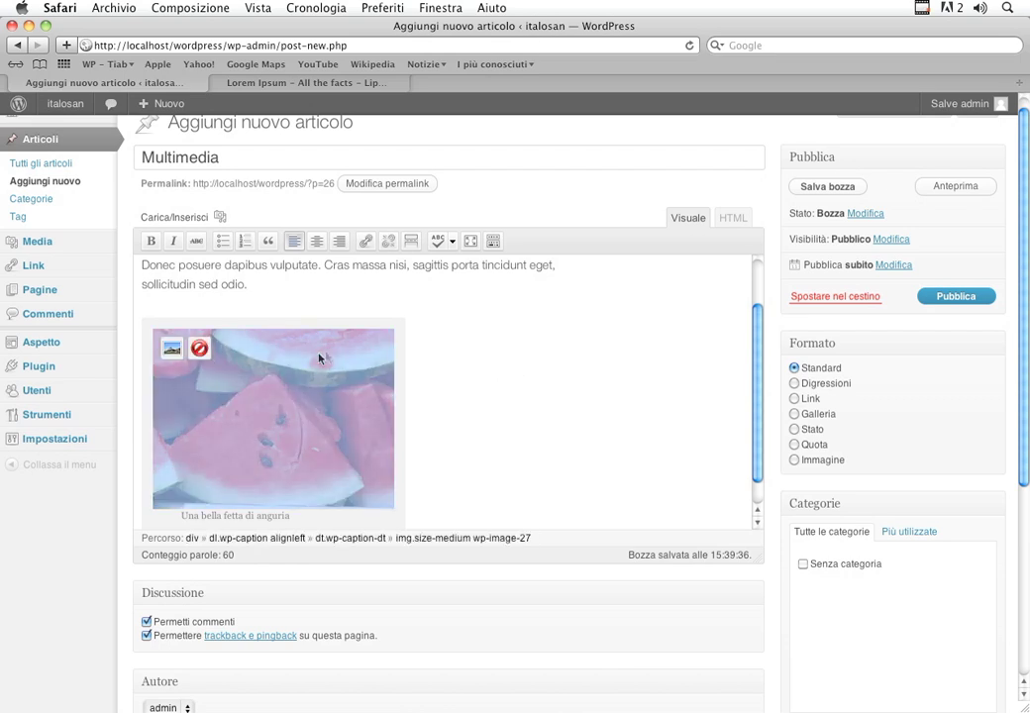
{"action": "left_click", "coordinate": [173, 350]}
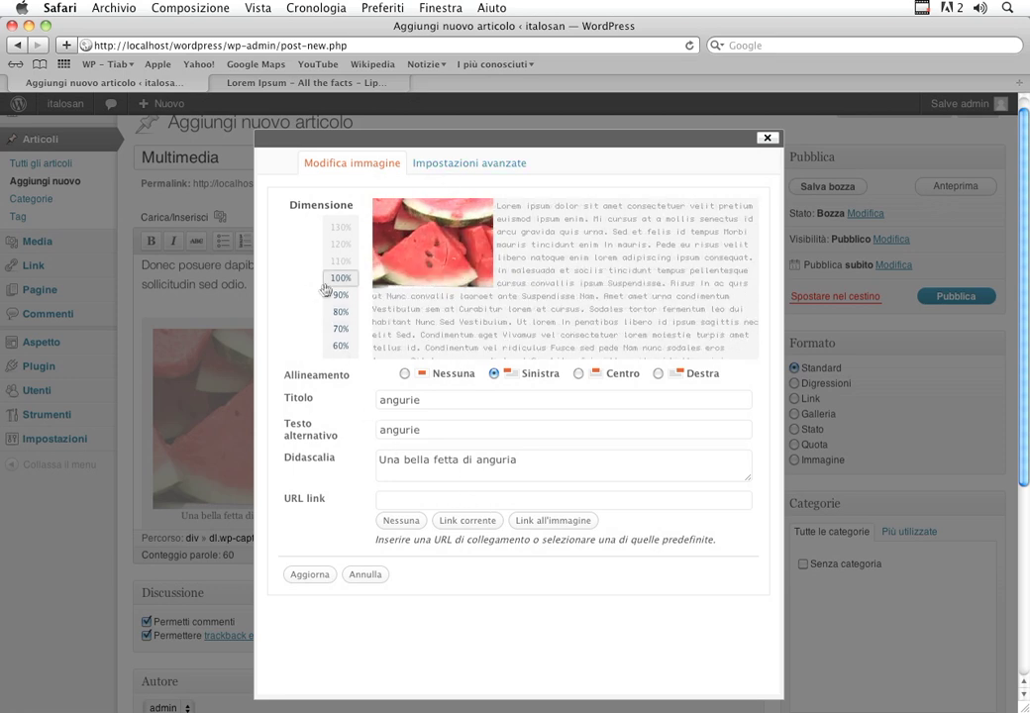
{"action": "left_click", "coordinate": [463, 163]}
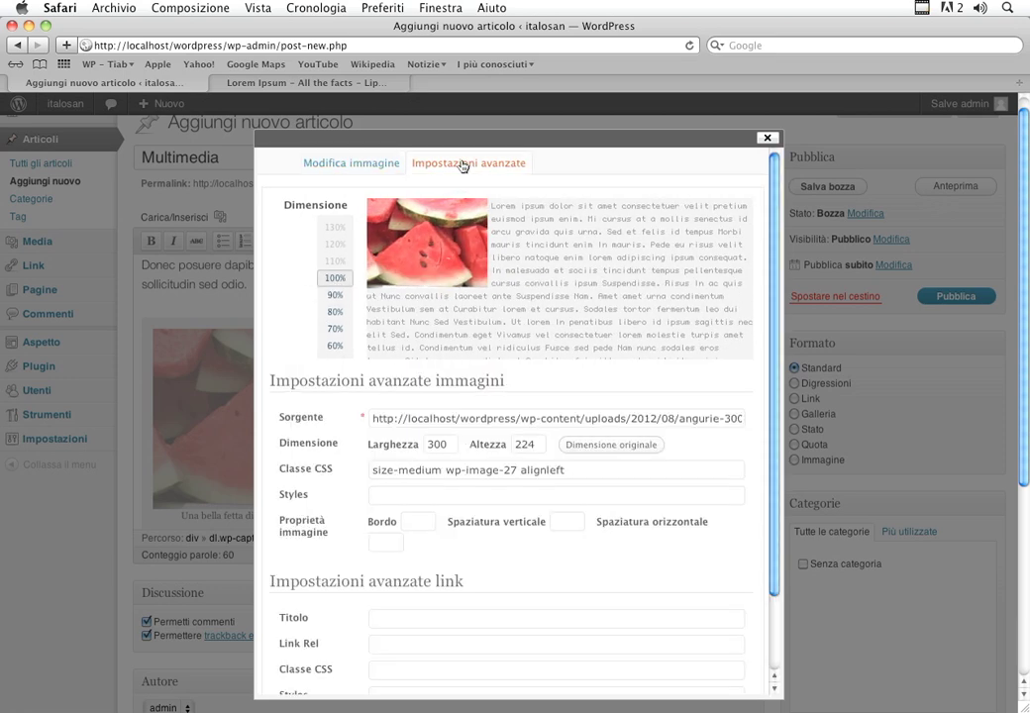
{"action": "scroll", "coordinate": [448, 458], "scroll_direction": "down", "scroll_amount": 5}
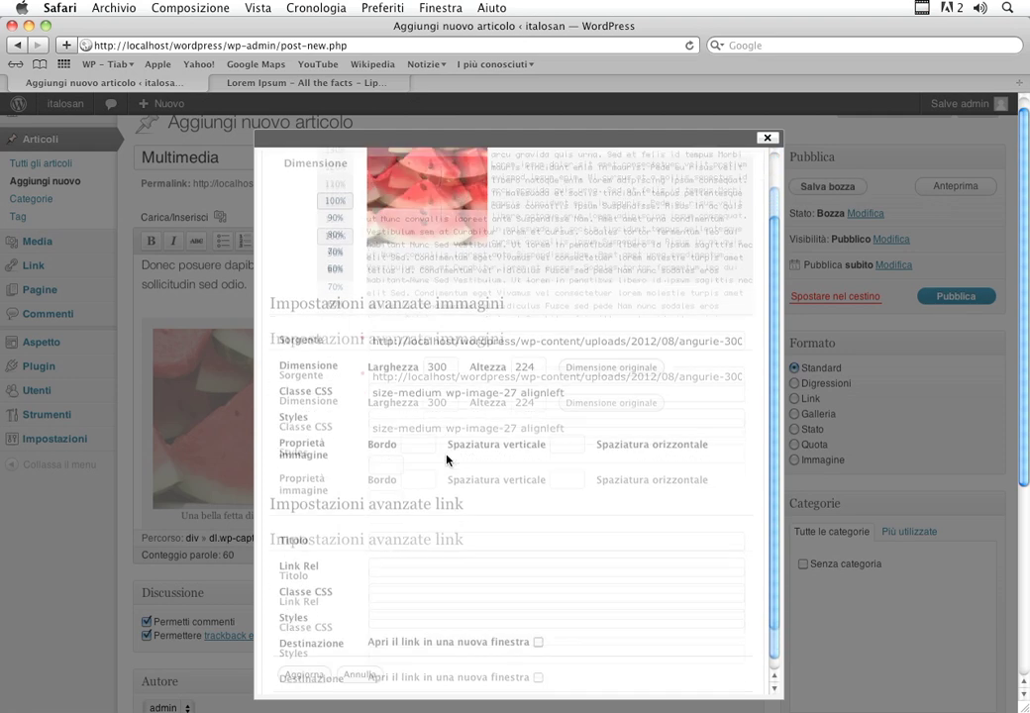
{"action": "scroll", "coordinate": [447, 458], "scroll_direction": "up", "scroll_amount": 3}
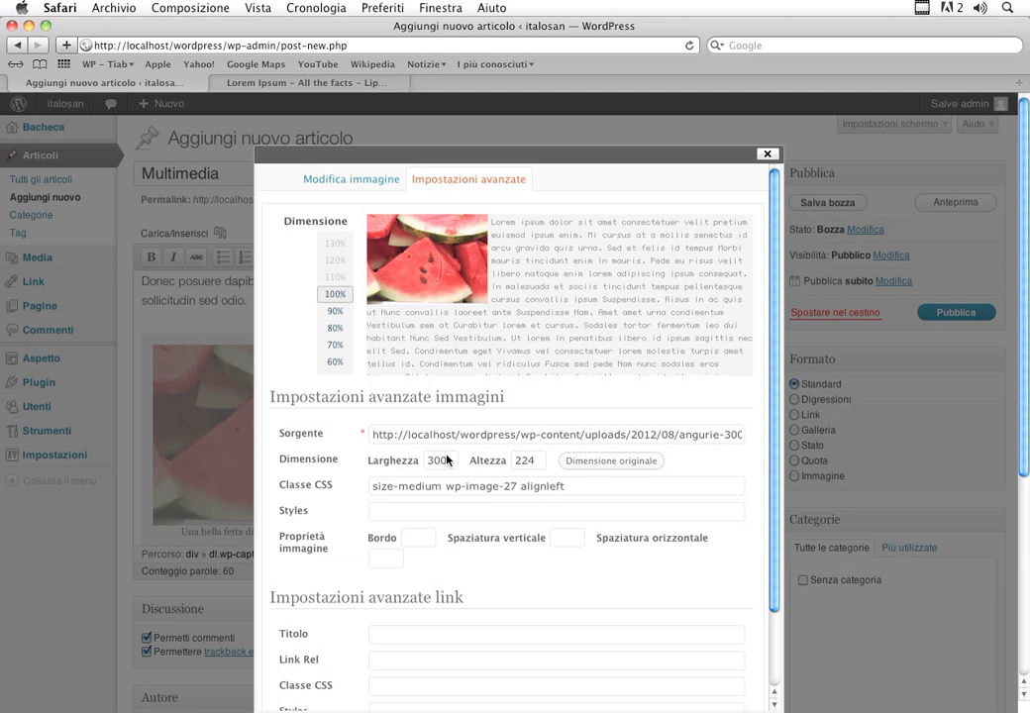
{"action": "left_click", "coordinate": [768, 154]}
Delete the captioned watermelon image from the article body.
{"action": "left_click", "coordinate": [510, 338]}
{"action": "left_click", "coordinate": [321, 378]}
{"action": "left_click", "coordinate": [231, 375]}
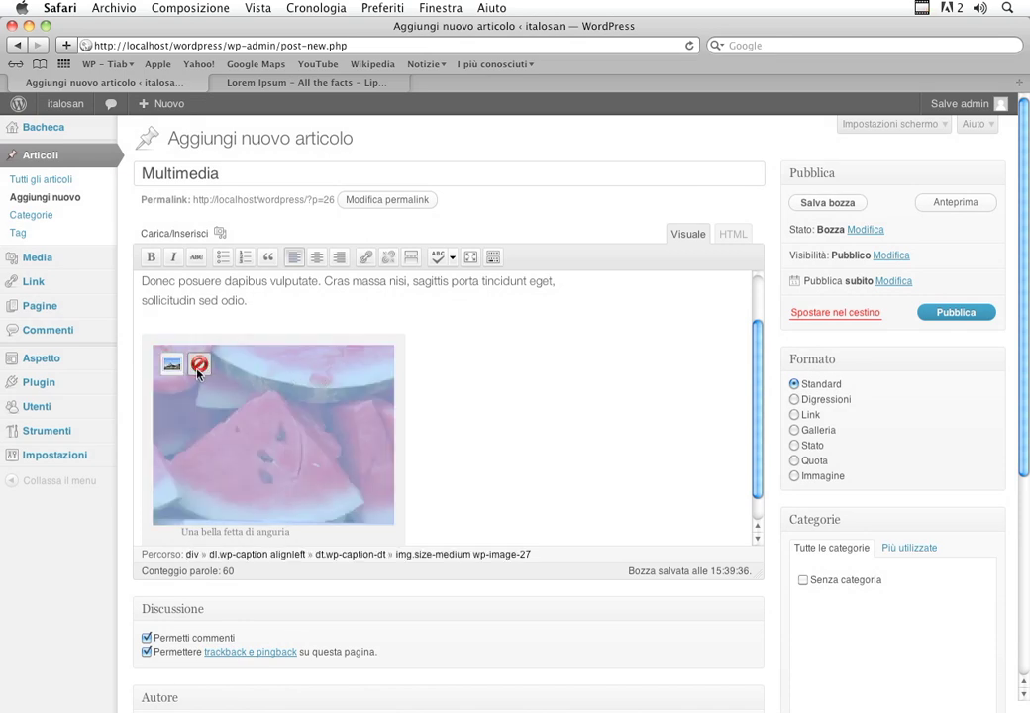
{"action": "left_click", "coordinate": [198, 367]}
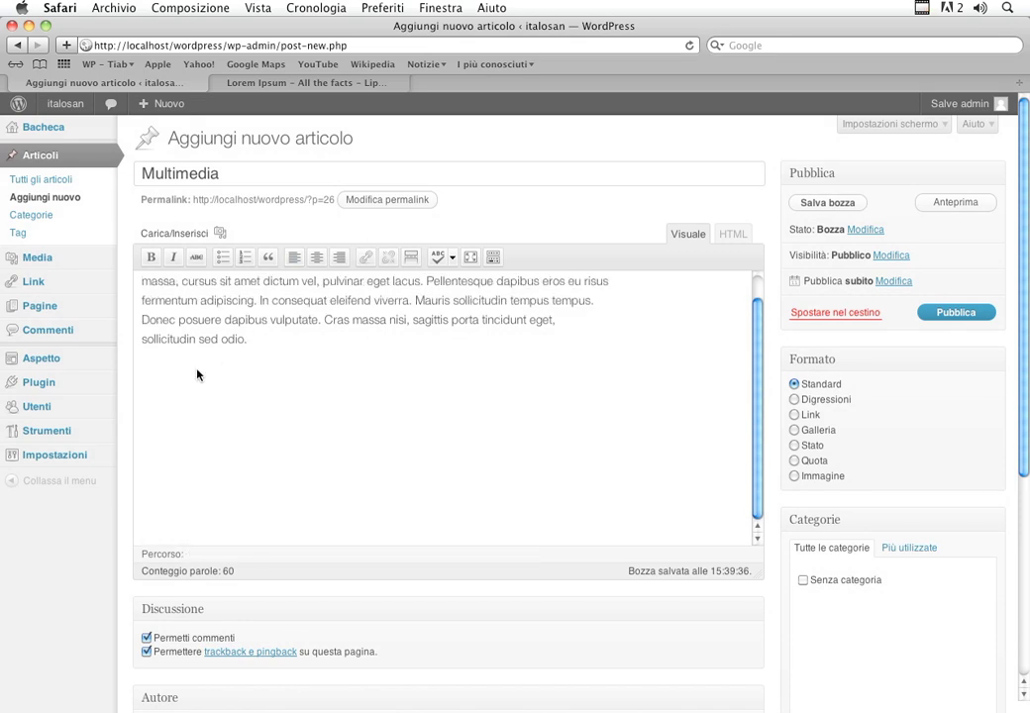
Start a new line below the article text and look over the watermelon image's details in the article's media gallery.
{"action": "left_click", "coordinate": [299, 351]}
{"action": "key", "text": "Return"}
{"action": "left_click", "coordinate": [199, 237]}
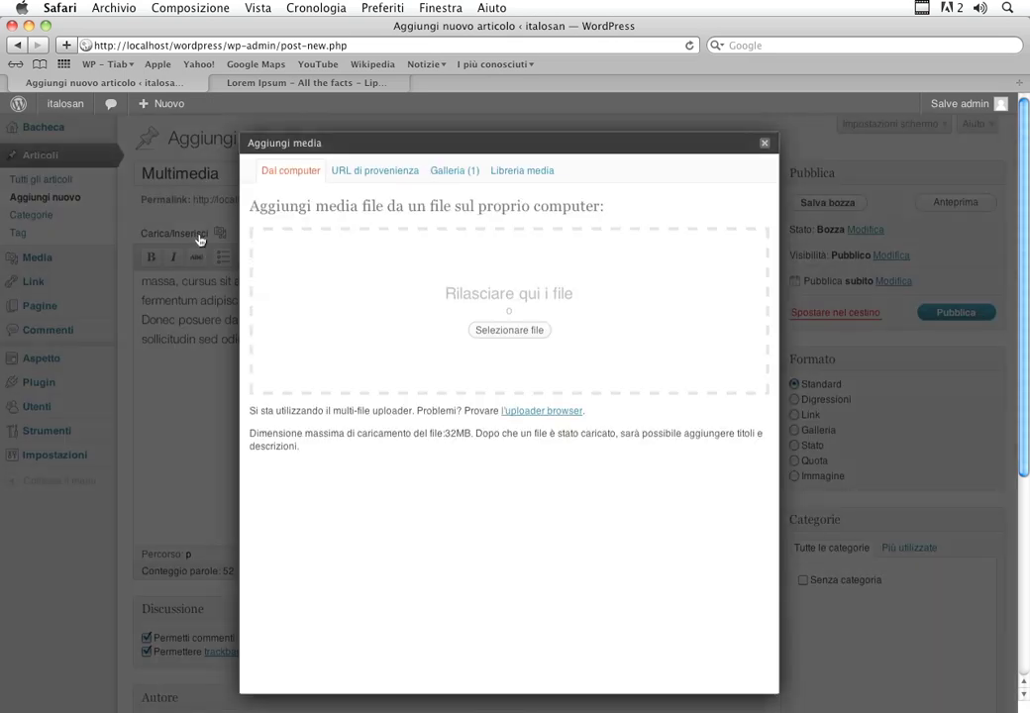
{"action": "left_click", "coordinate": [451, 176]}
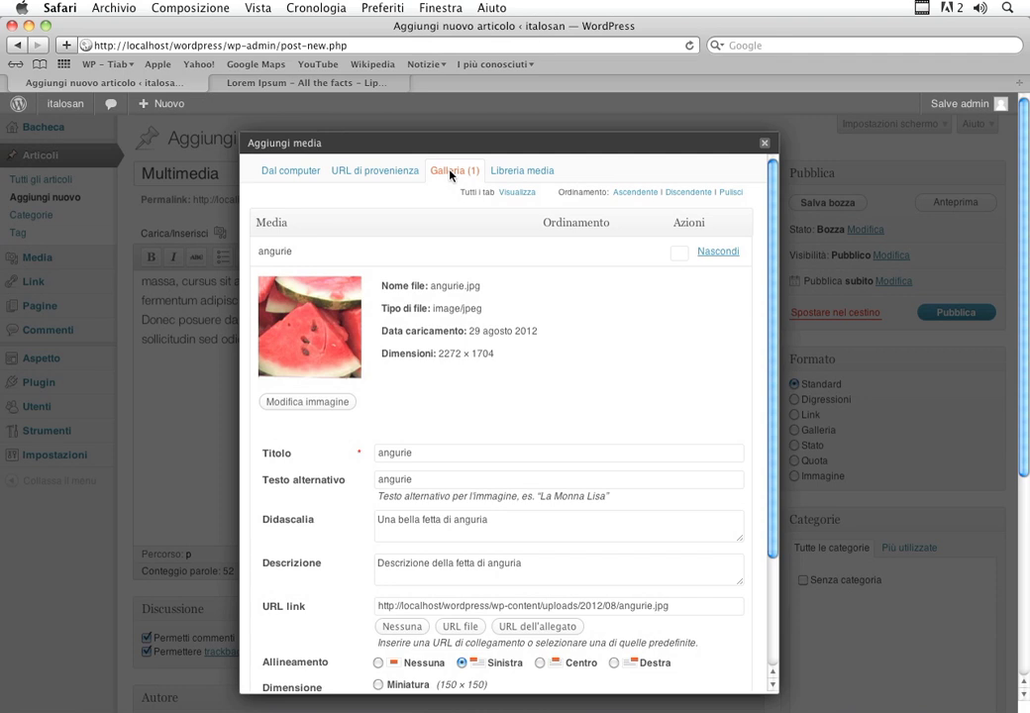
{"action": "left_click", "coordinate": [764, 144]}
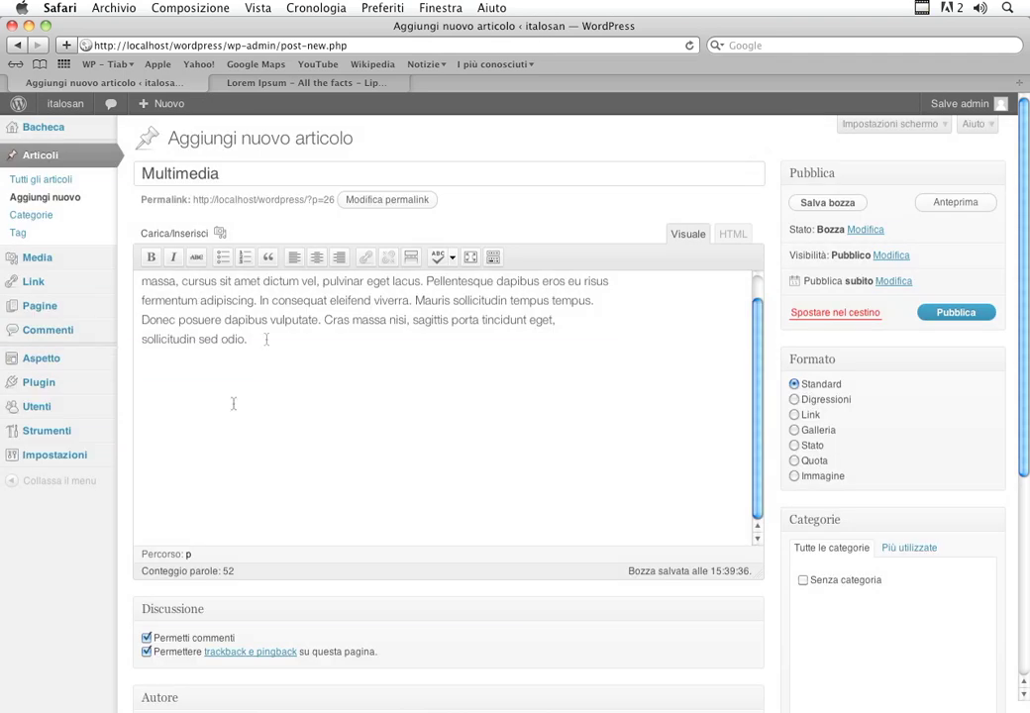
Set the size of the watermelon image in the article's media gallery to Grande (584 × 438).
{"action": "left_click", "coordinate": [202, 236]}
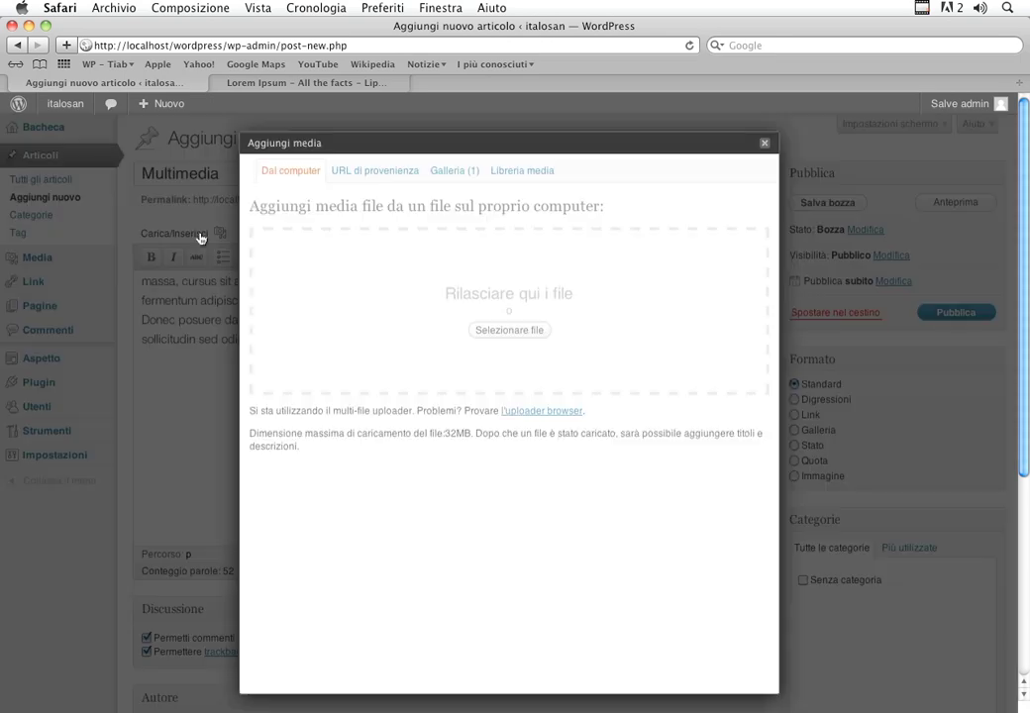
{"action": "left_click", "coordinate": [452, 171]}
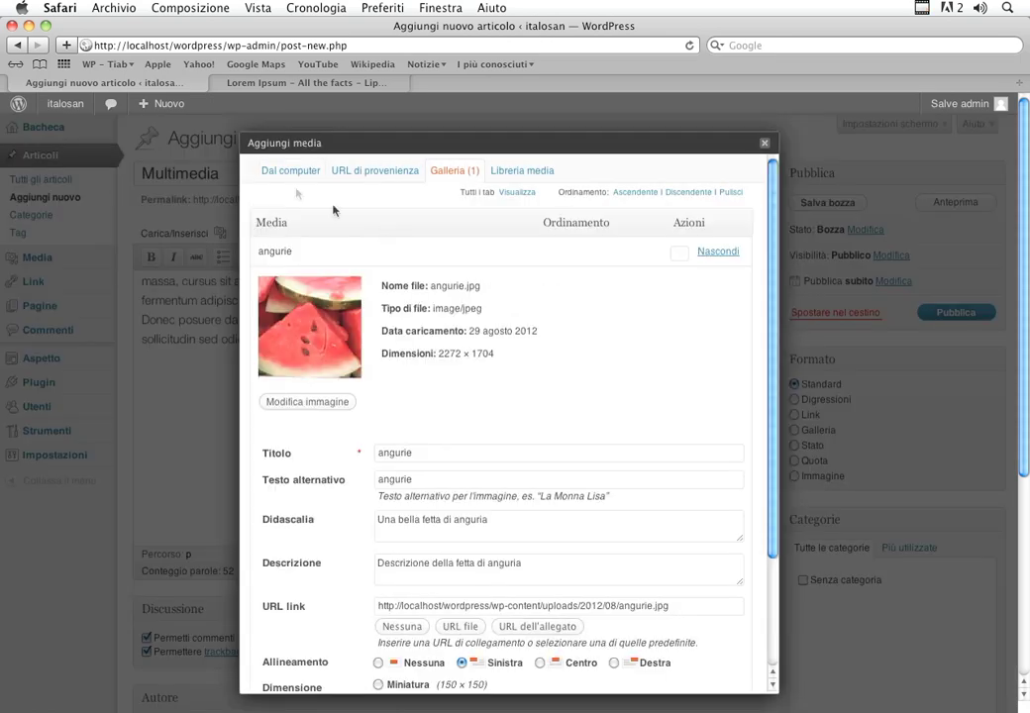
{"action": "left_click", "coordinate": [280, 171]}
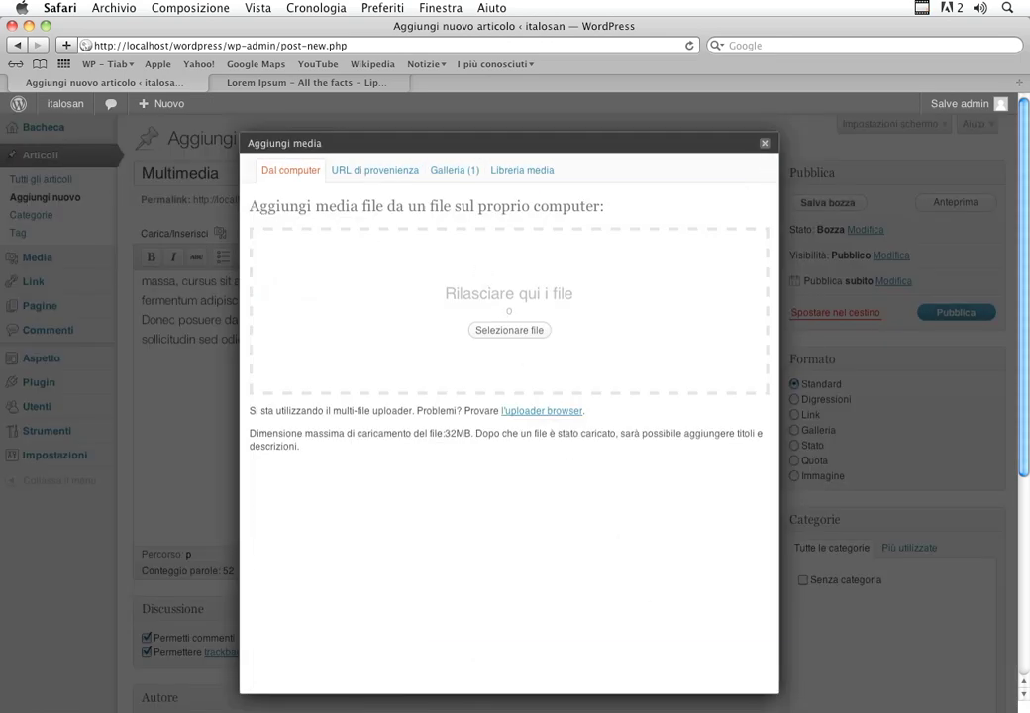
{"action": "left_click", "coordinate": [439, 171]}
{"action": "scroll", "coordinate": [542, 329], "scroll_direction": "down", "scroll_amount": 3}
{"action": "scroll", "coordinate": [541, 329], "scroll_direction": "down", "scroll_amount": 5}
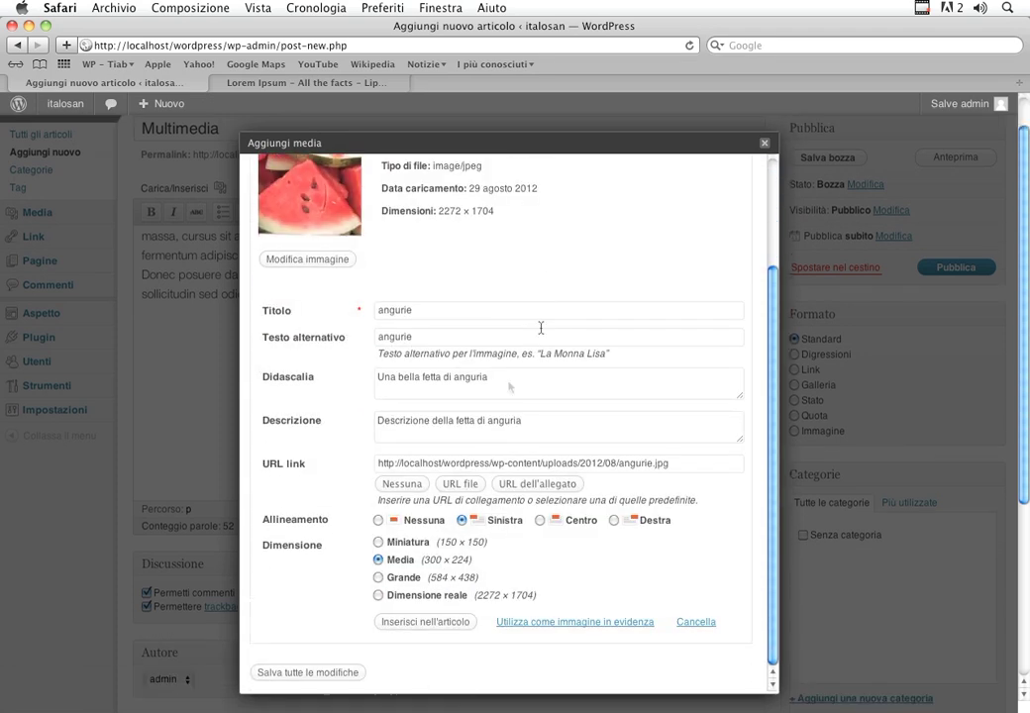
{"action": "left_click", "coordinate": [377, 578]}
Insert the watermelon image from the gallery into the article below the text.
{"action": "scroll", "coordinate": [496, 461], "scroll_direction": "up", "scroll_amount": 3}
{"action": "scroll", "coordinate": [498, 464], "scroll_direction": "down", "scroll_amount": 3}
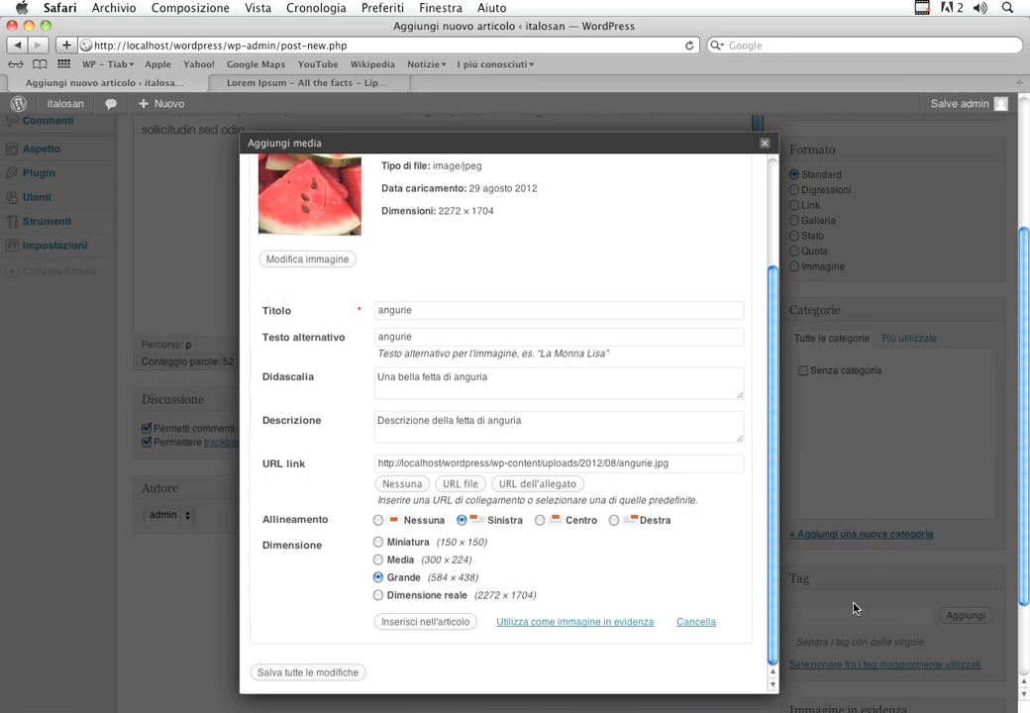
{"action": "scroll", "coordinate": [536, 459], "scroll_direction": "up", "scroll_amount": 3}
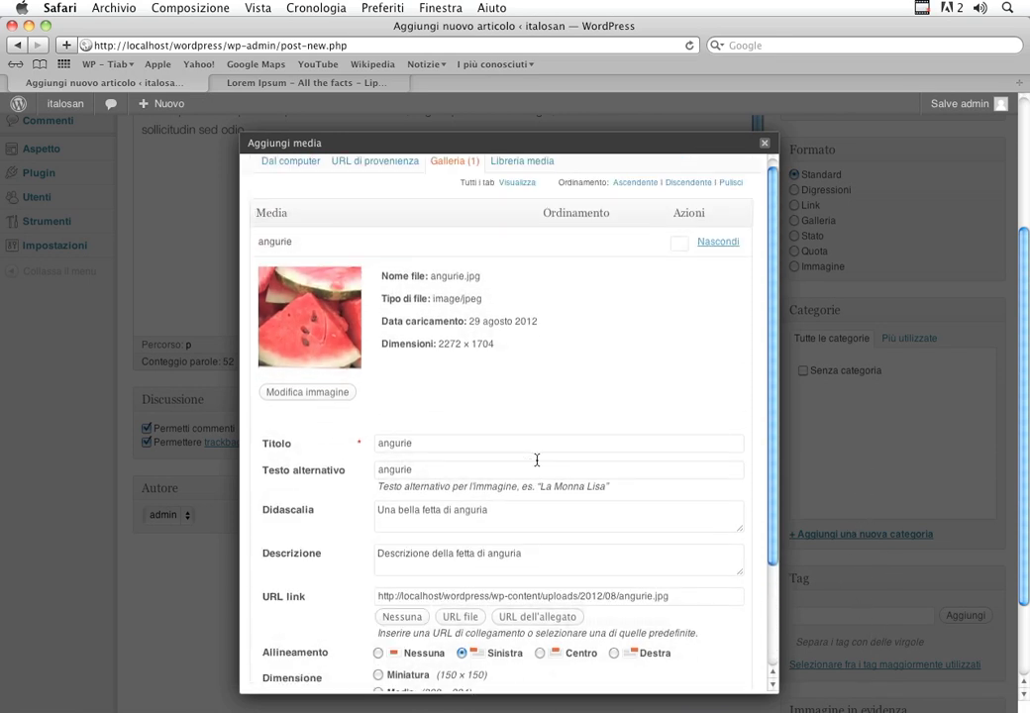
{"action": "scroll", "coordinate": [537, 459], "scroll_direction": "down", "scroll_amount": 5}
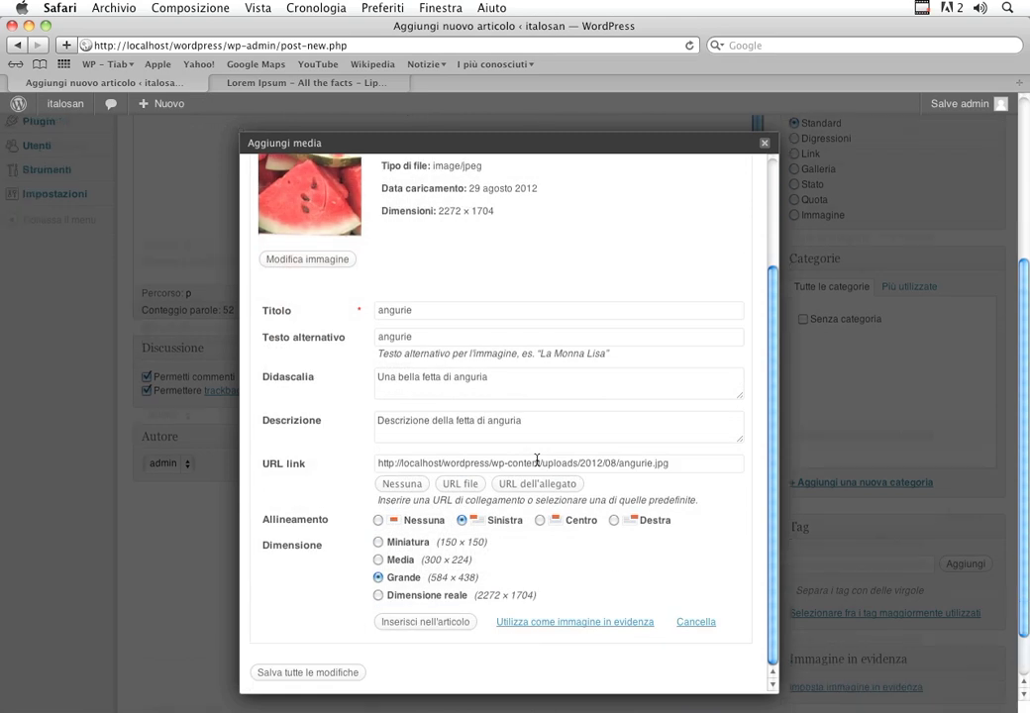
{"action": "left_click", "coordinate": [403, 622]}
{"action": "scroll", "coordinate": [459, 386], "scroll_direction": "up", "scroll_amount": 5}
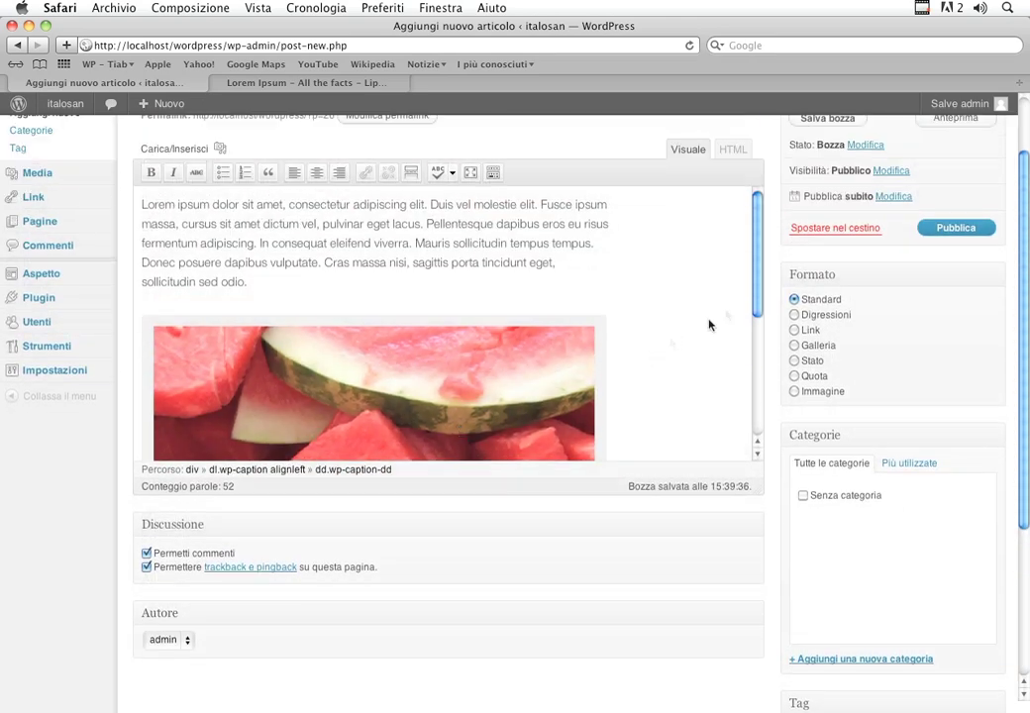
{"action": "mouse_move", "coordinate": [756, 287]}
{"action": "left_mouse_down"}
{"action": "mouse_move", "coordinate": [756, 406]}
{"action": "mouse_move", "coordinate": [742, 286]}
{"action": "left_mouse_up"}
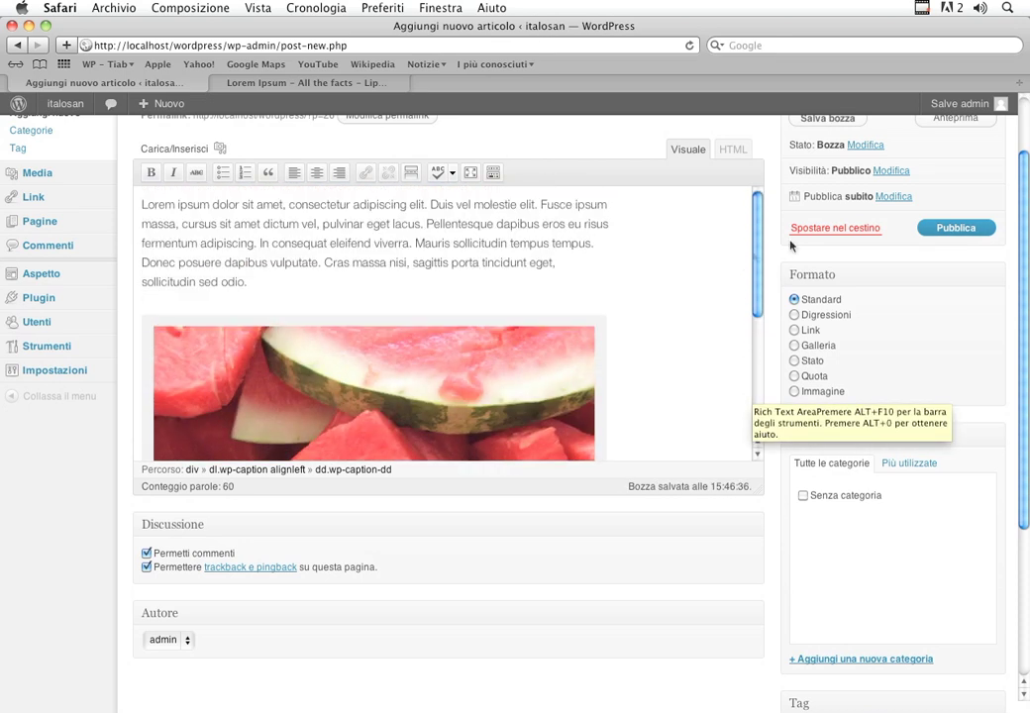
Publish the Multimedia article and view its published page with the text and captioned image.
{"action": "left_click", "coordinate": [934, 230]}
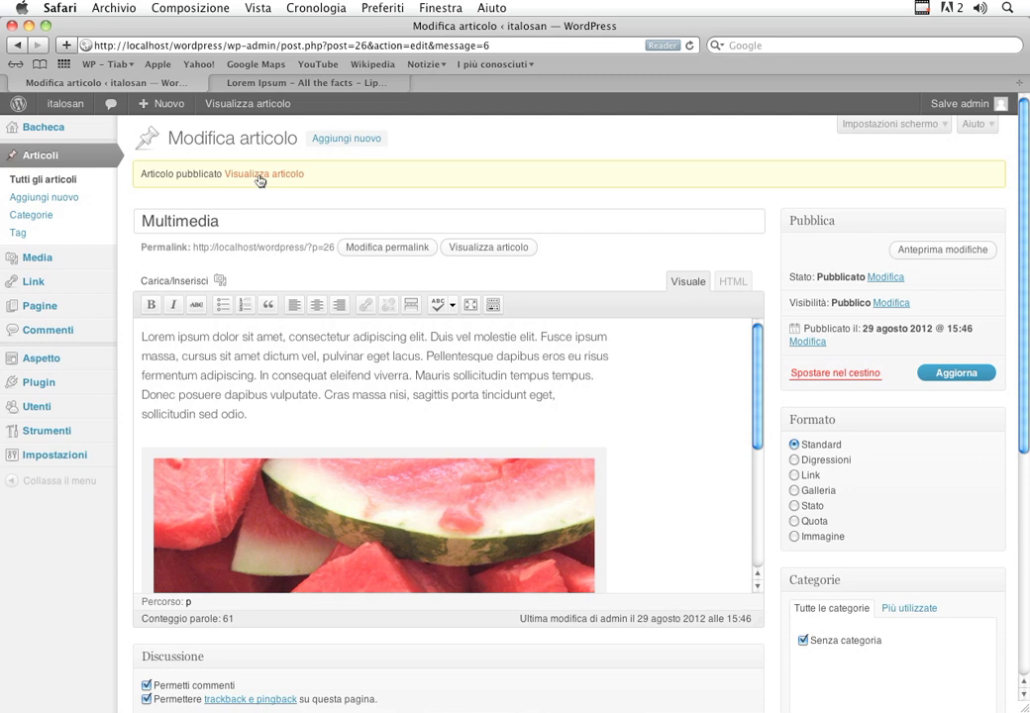
{"action": "left_click", "coordinate": [259, 174]}
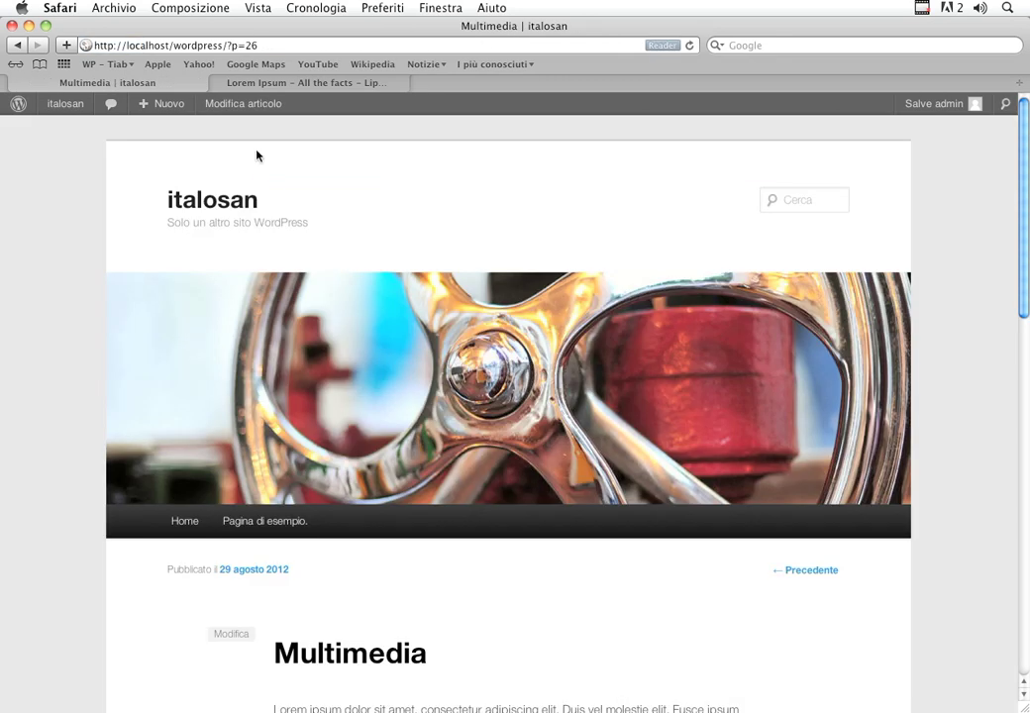
{"action": "scroll", "coordinate": [369, 248], "scroll_direction": "down", "scroll_amount": 5}
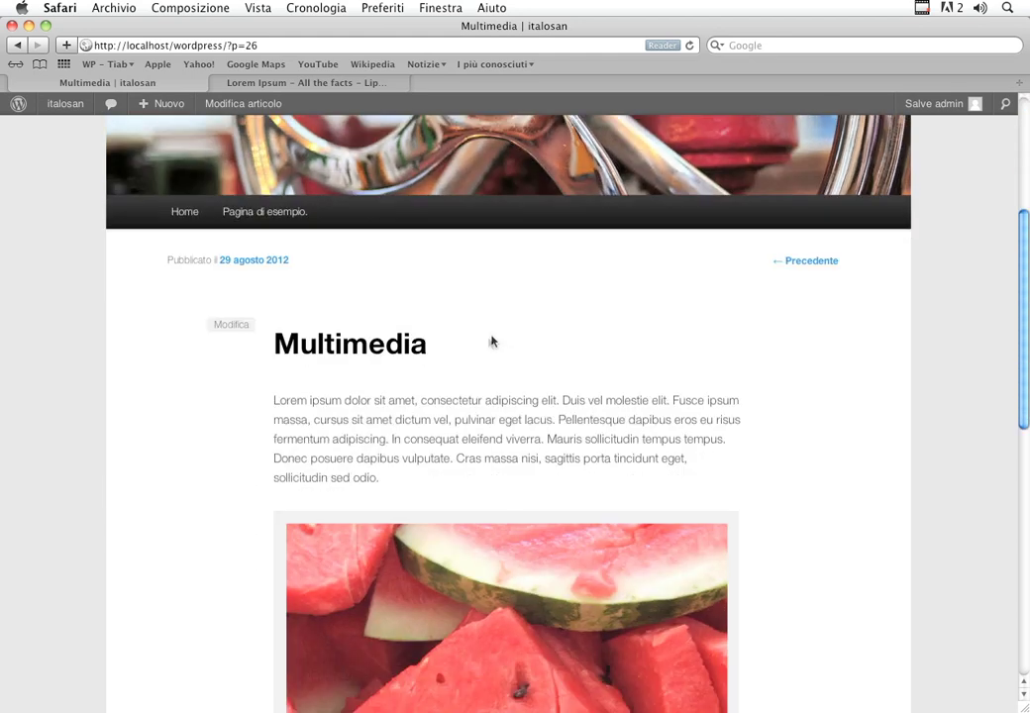
{"action": "scroll", "coordinate": [502, 337], "scroll_direction": "down", "scroll_amount": 5}
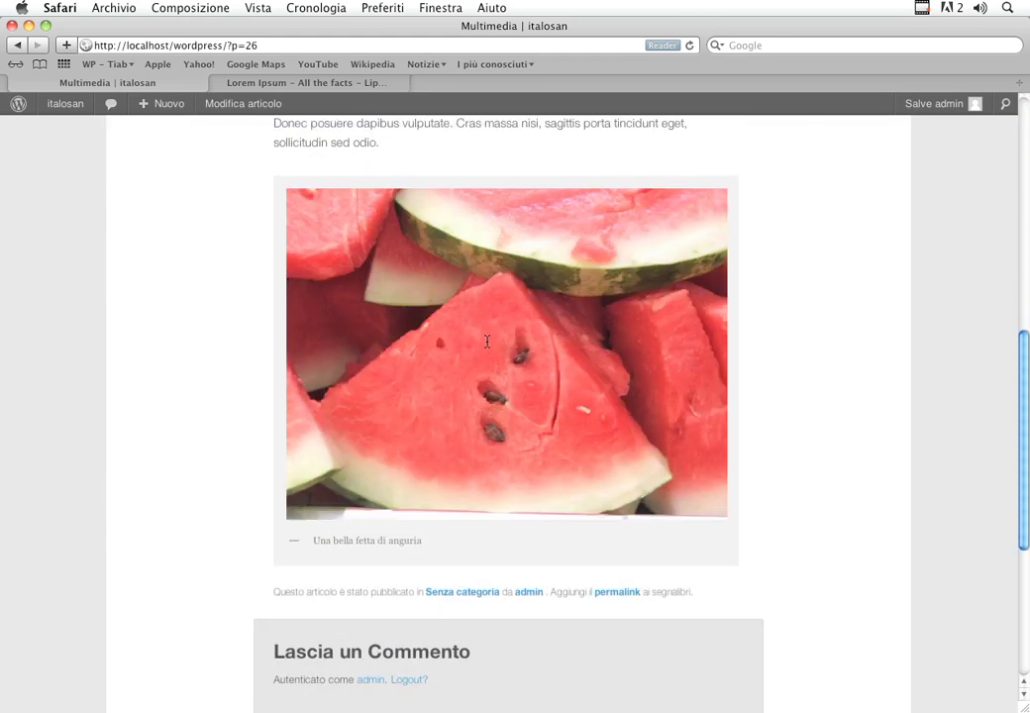
{"action": "scroll", "coordinate": [486, 340], "scroll_direction": "down", "scroll_amount": 2}
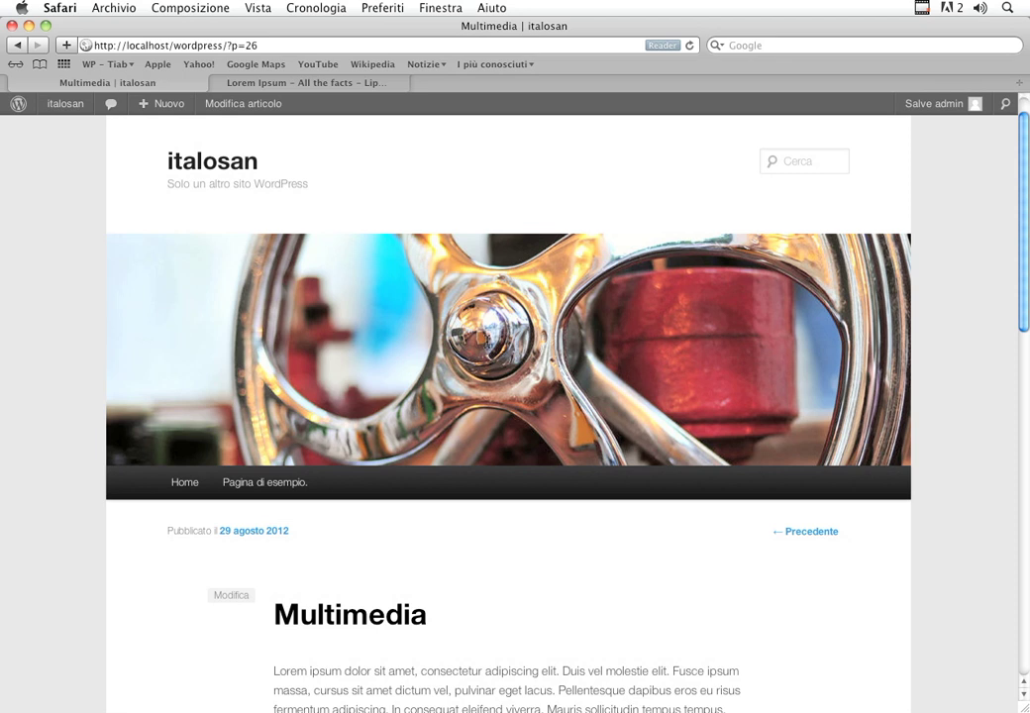
Open the site's home page and examine how the Multimedia article and its image appear among the other posts.
{"action": "left_click", "coordinate": [181, 160]}
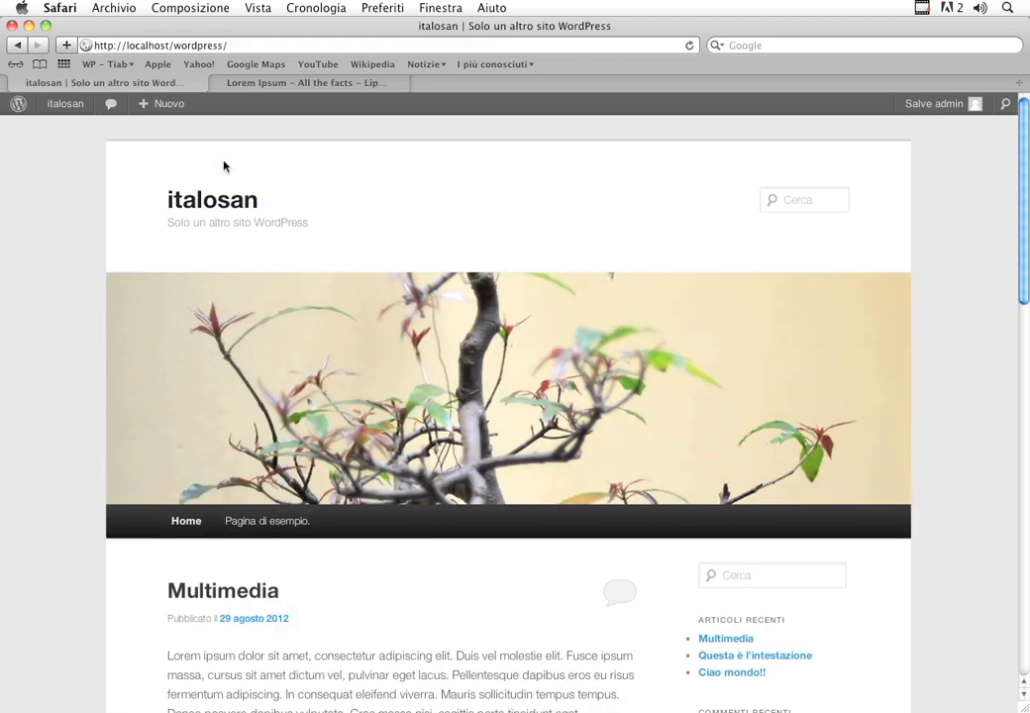
{"action": "scroll", "coordinate": [505, 310], "scroll_direction": "down", "scroll_amount": 4}
{"action": "scroll", "coordinate": [505, 310], "scroll_direction": "down", "scroll_amount": 5}
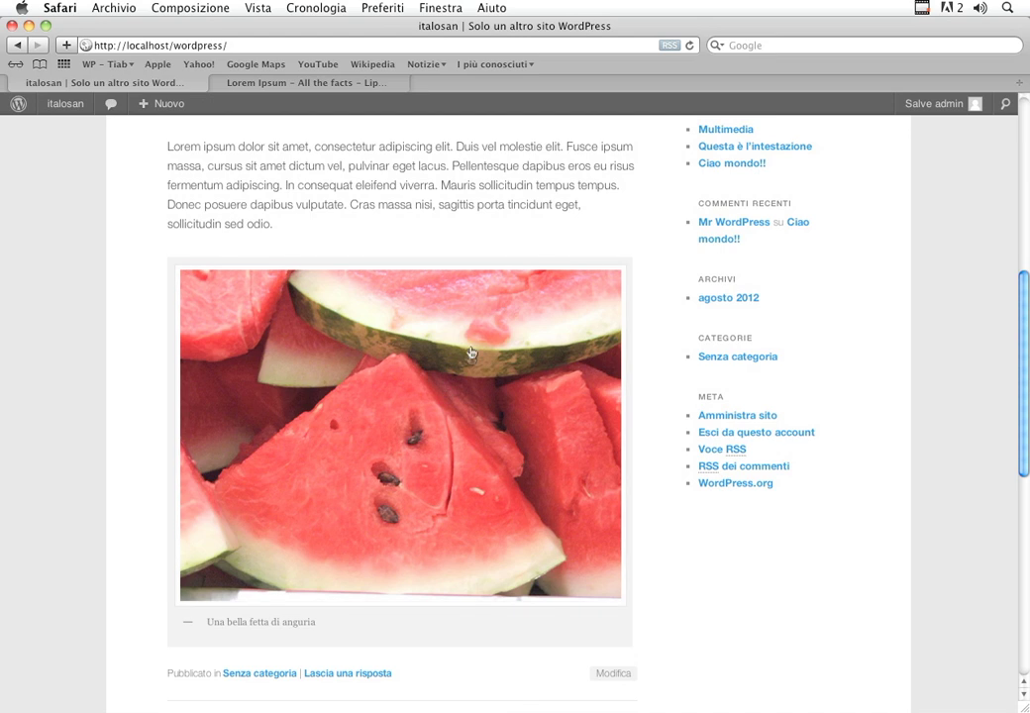
{"action": "scroll", "coordinate": [371, 329], "scroll_direction": "up", "scroll_amount": 4}
{"action": "scroll", "coordinate": [341, 334], "scroll_direction": "down", "scroll_amount": 12}
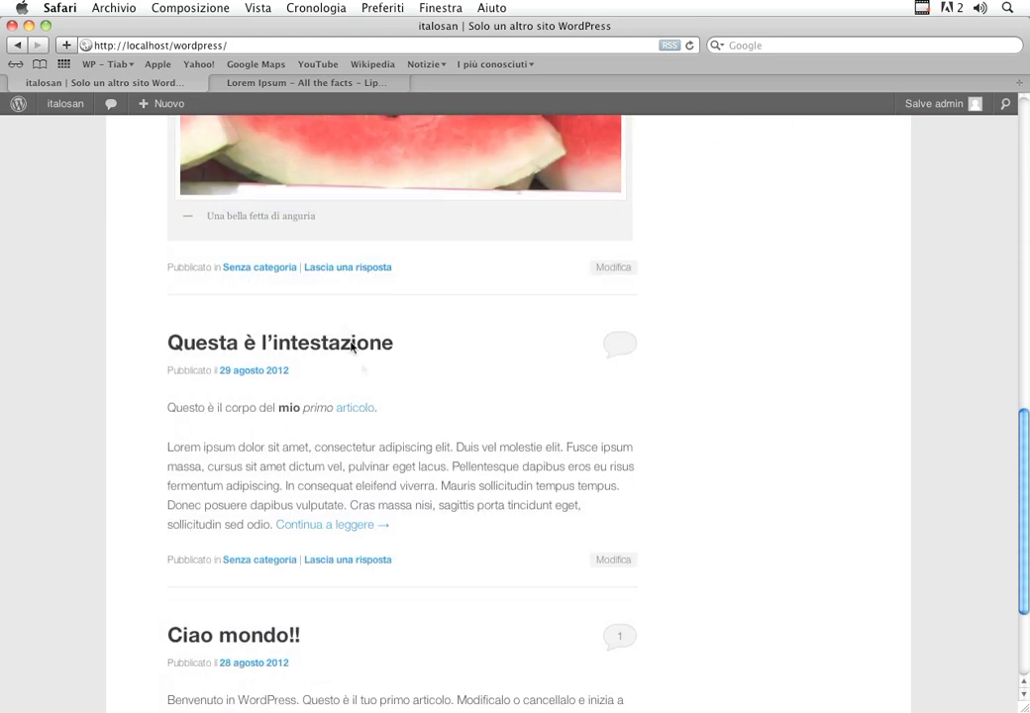
{"action": "scroll", "coordinate": [352, 360], "scroll_direction": "down", "scroll_amount": 4}
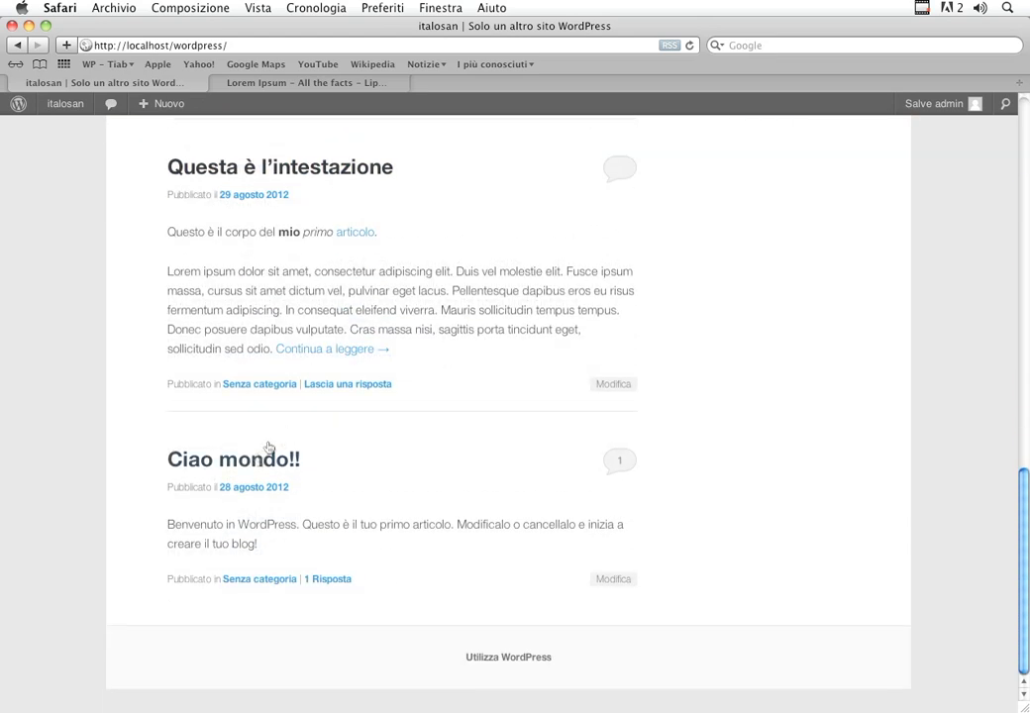
{"action": "scroll", "coordinate": [425, 443], "scroll_direction": "up", "scroll_amount": 4}
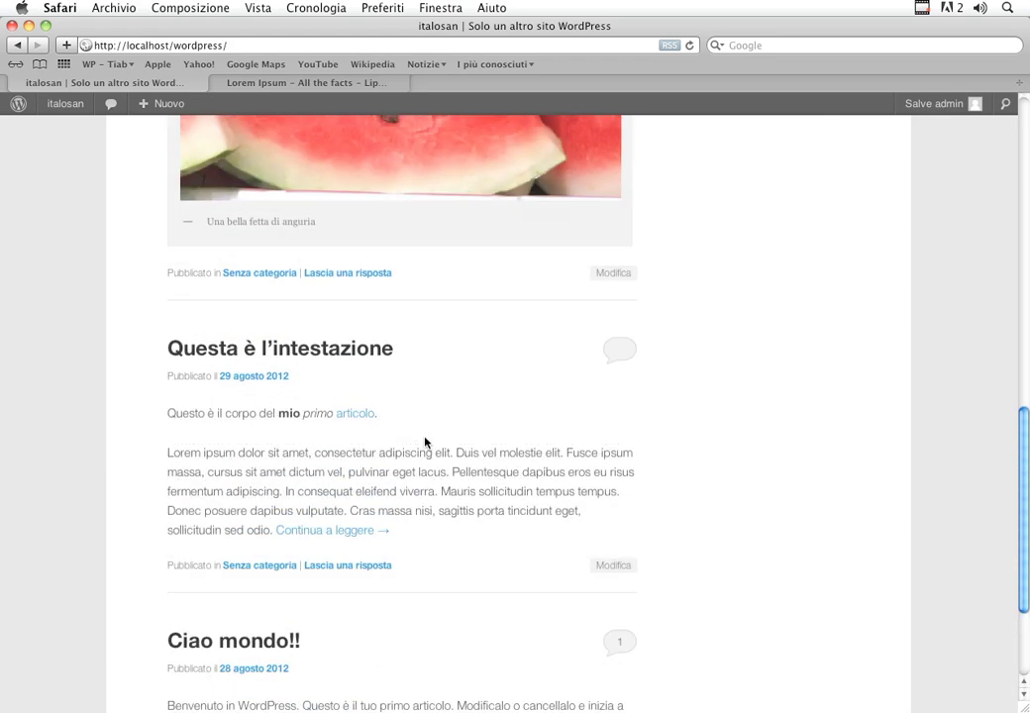
{"action": "scroll", "coordinate": [425, 442], "scroll_direction": "up", "scroll_amount": 20}
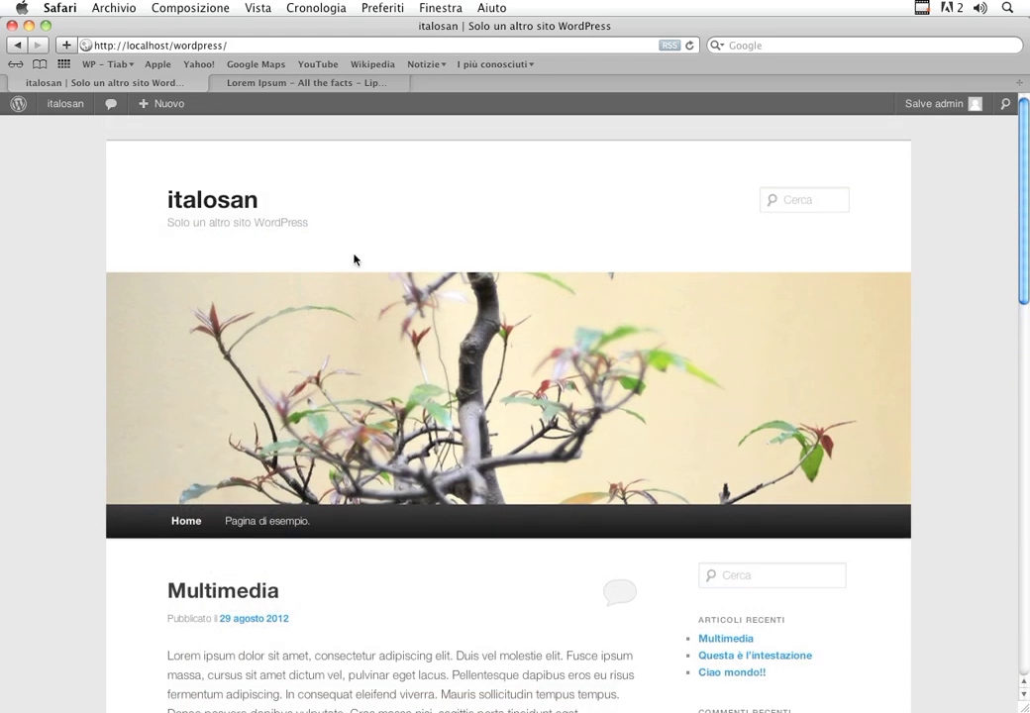
{"action": "scroll", "coordinate": [353, 260], "scroll_direction": "down", "scroll_amount": 8}
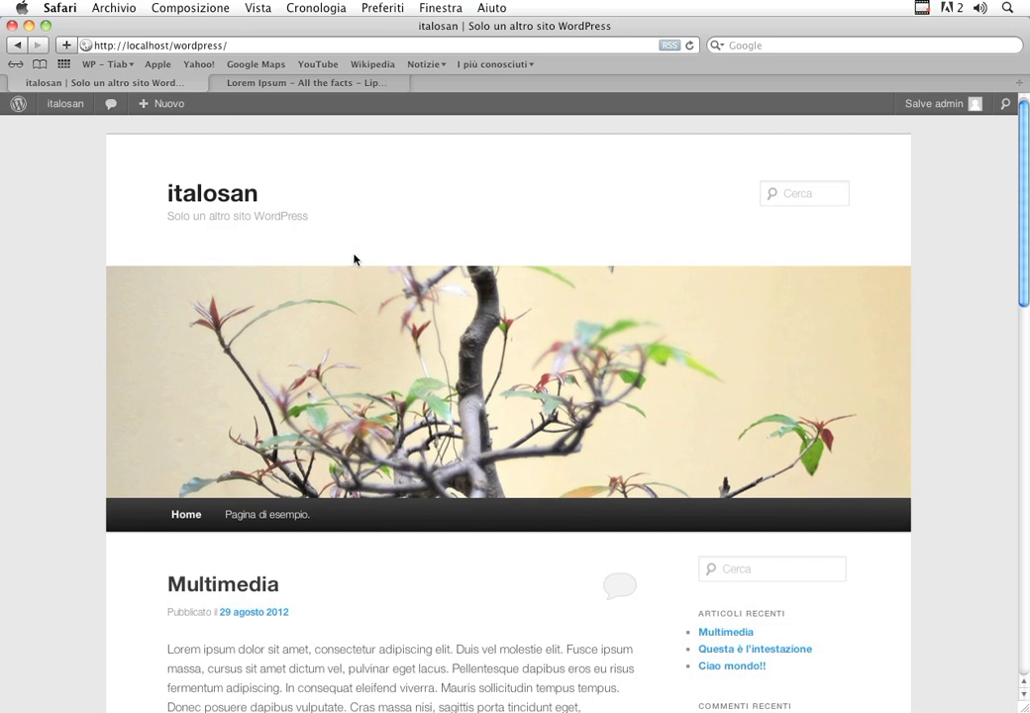
{"action": "scroll", "coordinate": [354, 259], "scroll_direction": "down", "scroll_amount": 3}
{"action": "scroll", "coordinate": [354, 260], "scroll_direction": "up", "scroll_amount": 9}
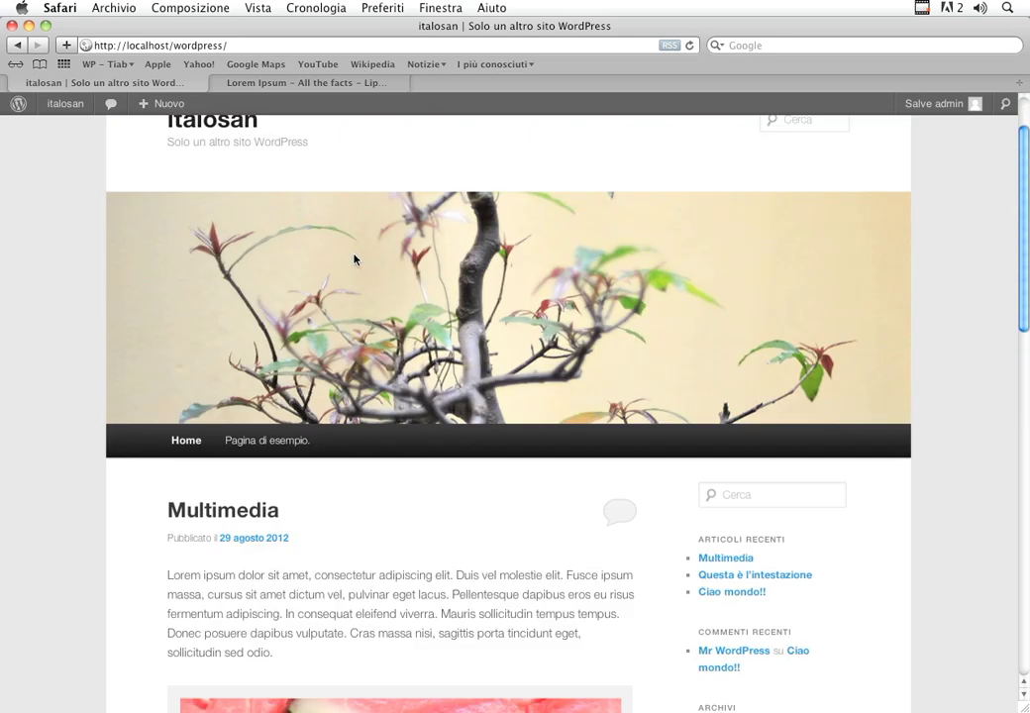
{"action": "scroll", "coordinate": [353, 259], "scroll_direction": "down", "scroll_amount": 5}
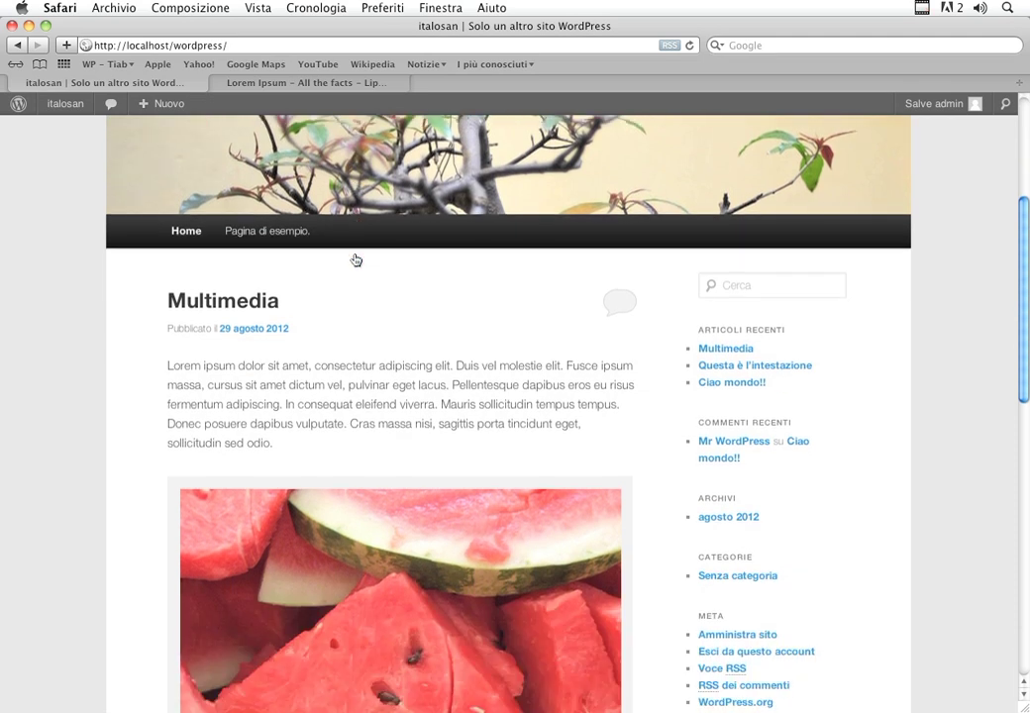
{"action": "scroll", "coordinate": [356, 259], "scroll_direction": "up", "scroll_amount": 6}
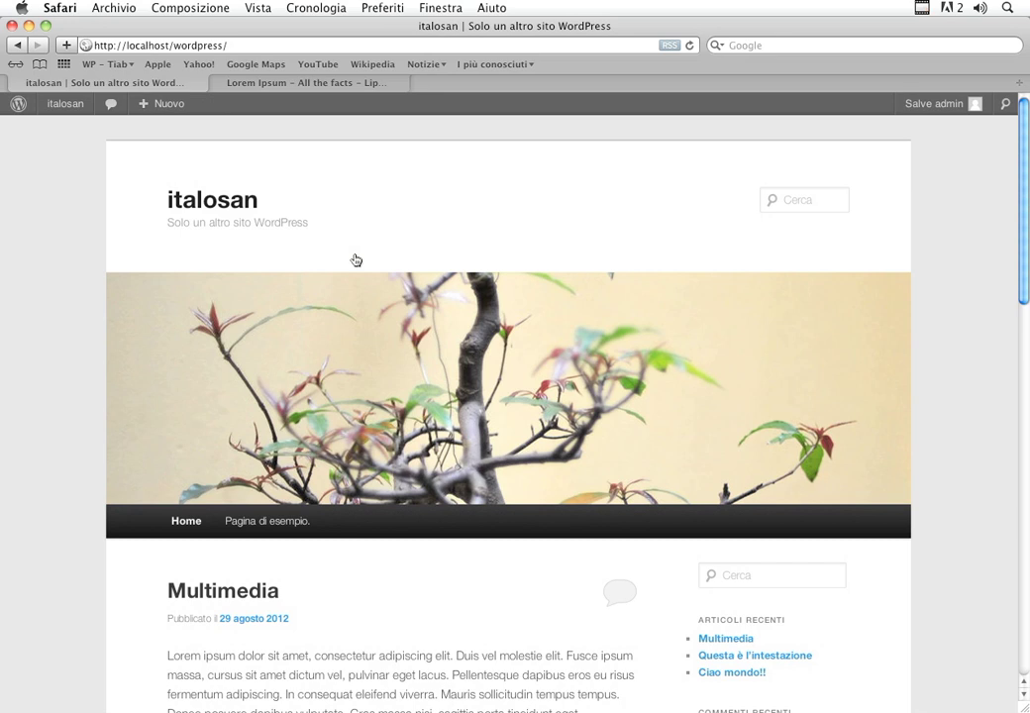
{"action": "scroll", "coordinate": [355, 260], "scroll_direction": "down", "scroll_amount": 1}
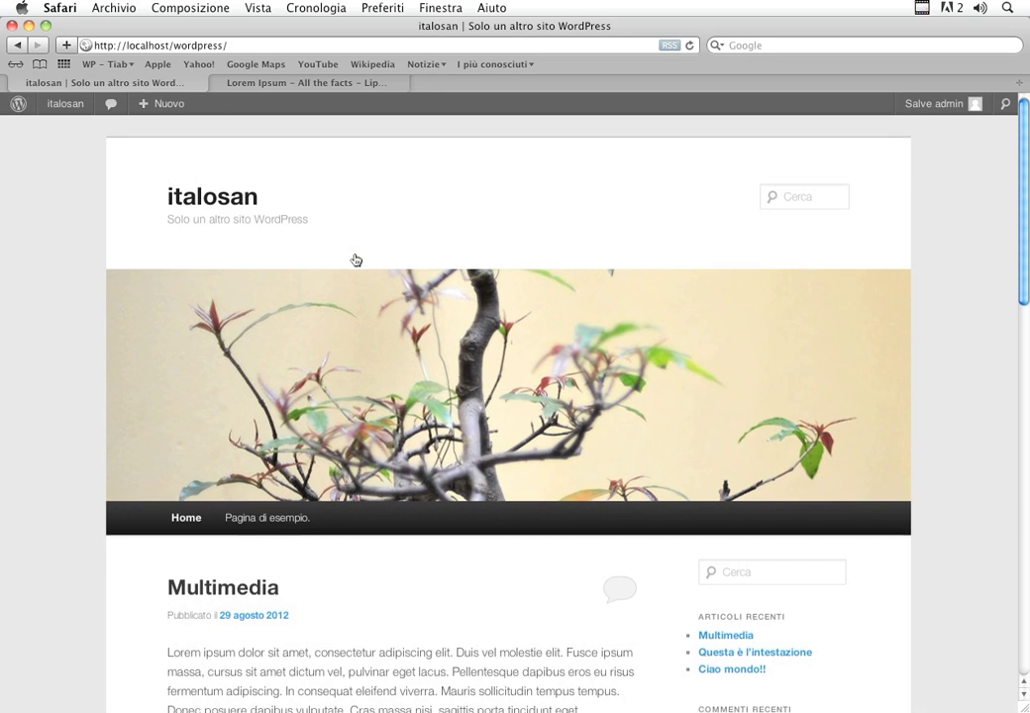
Examine the full text and watermelon image of the Multimedia article in the home page's post list.
{"action": "scroll", "coordinate": [355, 260], "scroll_direction": "down", "scroll_amount": 5}
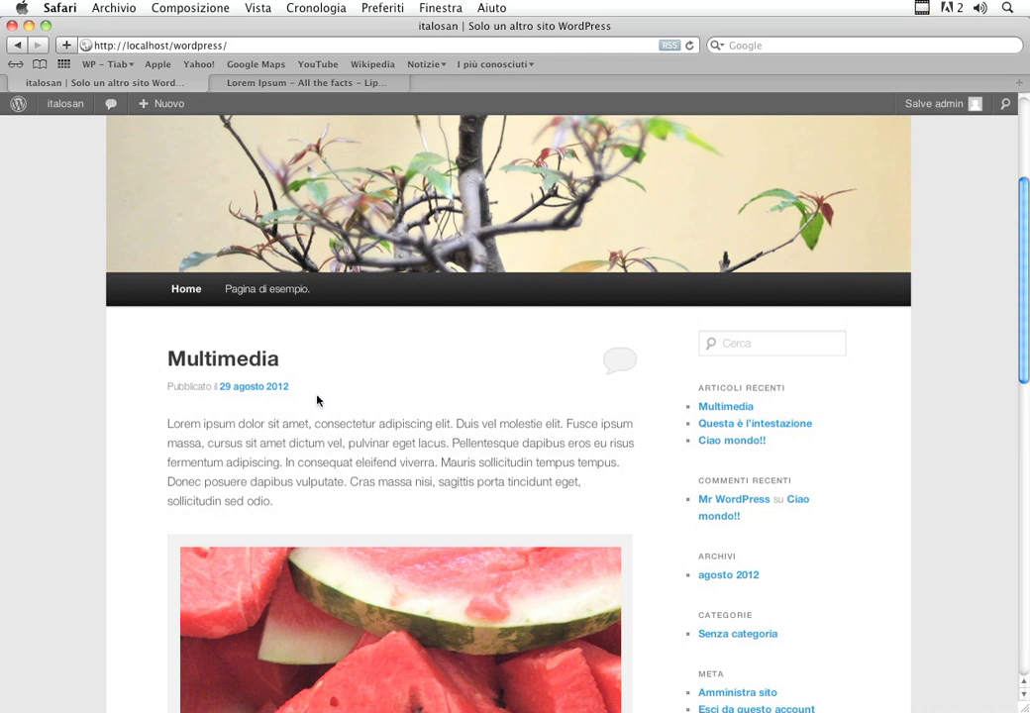
{"action": "scroll", "coordinate": [321, 395], "scroll_direction": "down", "scroll_amount": 2}
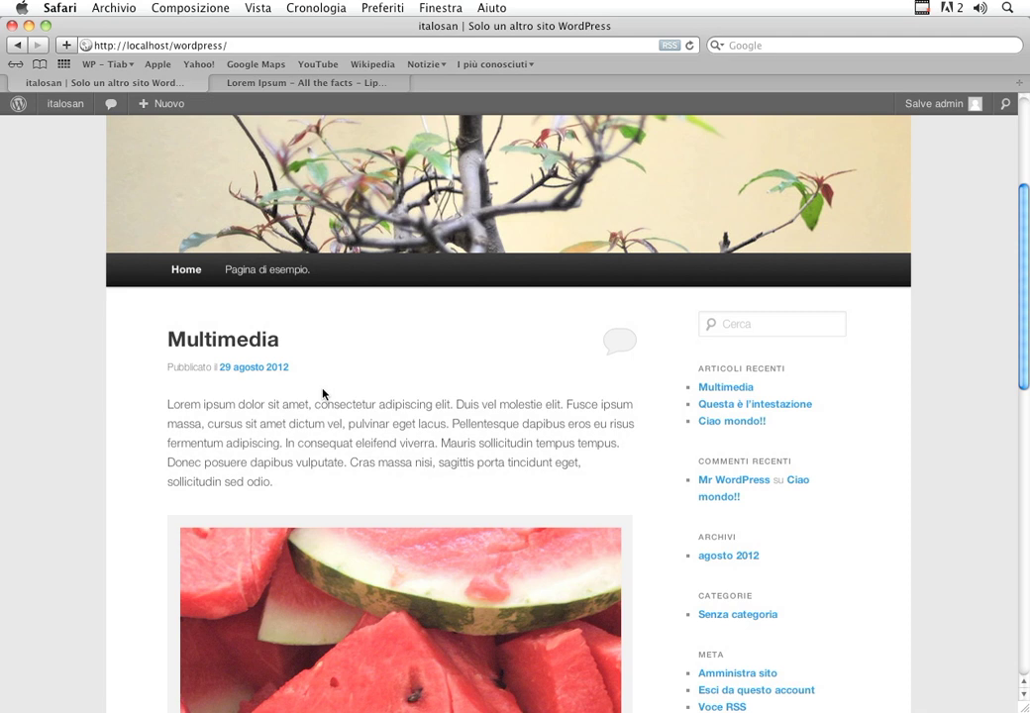
{"action": "scroll", "coordinate": [321, 394], "scroll_direction": "down", "scroll_amount": 6}
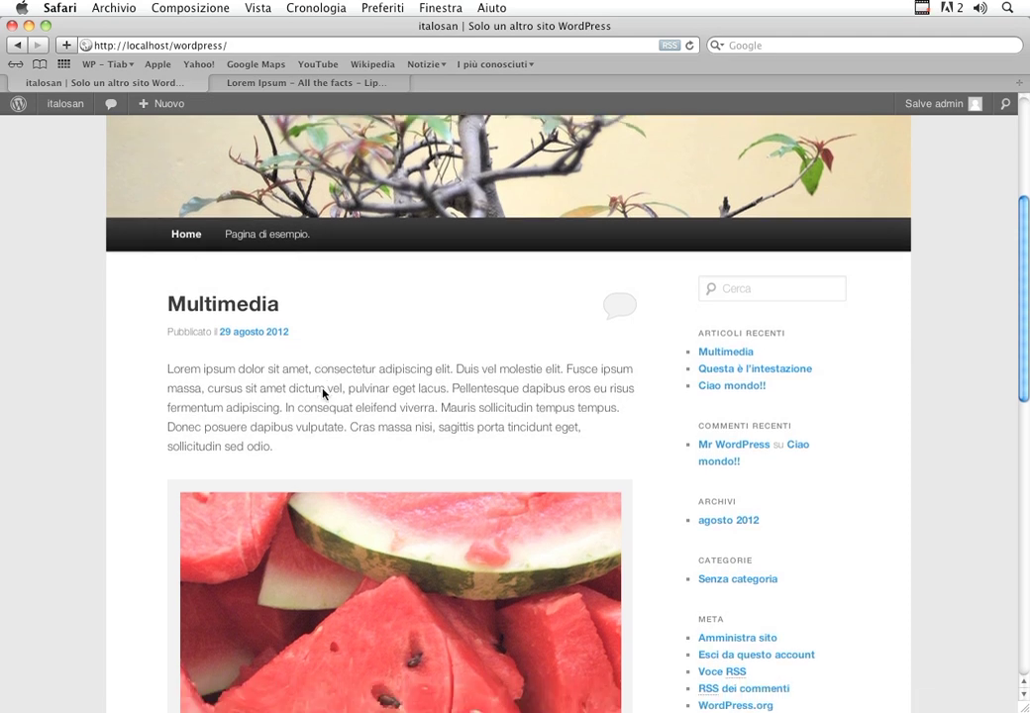
{"action": "scroll", "coordinate": [395, 368], "scroll_direction": "down", "scroll_amount": 6}
{"action": "scroll", "coordinate": [411, 374], "scroll_direction": "down", "scroll_amount": 6}
{"action": "scroll", "coordinate": [411, 373], "scroll_direction": "up", "scroll_amount": 10}
{"action": "scroll", "coordinate": [411, 373], "scroll_direction": "up", "scroll_amount": 8}
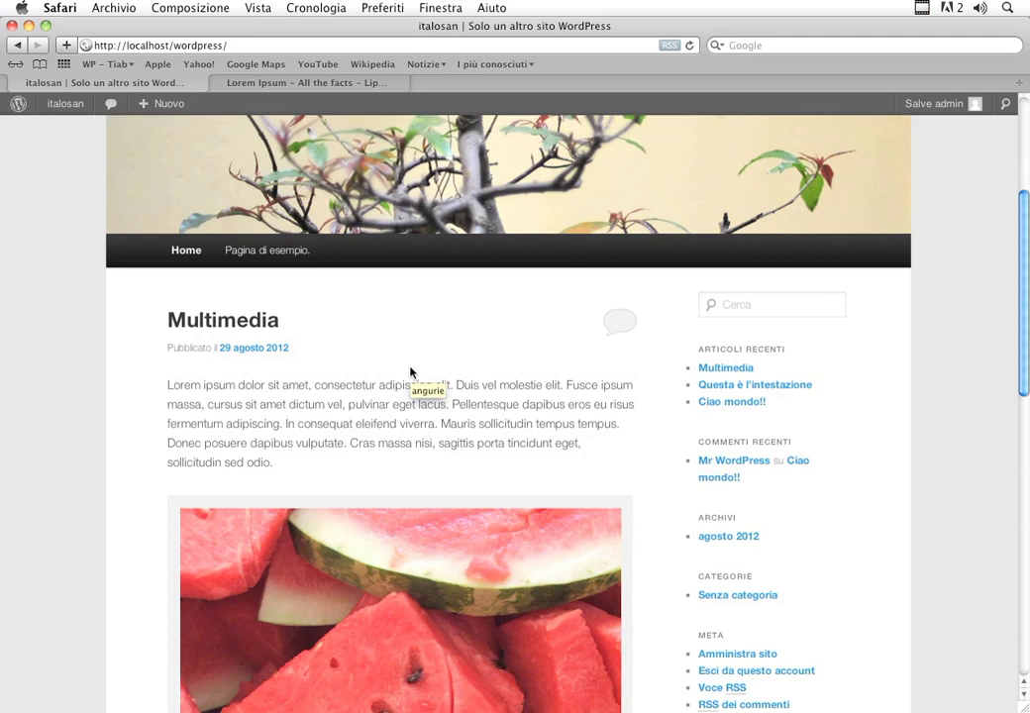
{"action": "scroll", "coordinate": [385, 381], "scroll_direction": "down", "scroll_amount": 2}
{"action": "scroll", "coordinate": [385, 381], "scroll_direction": "up", "scroll_amount": 3}
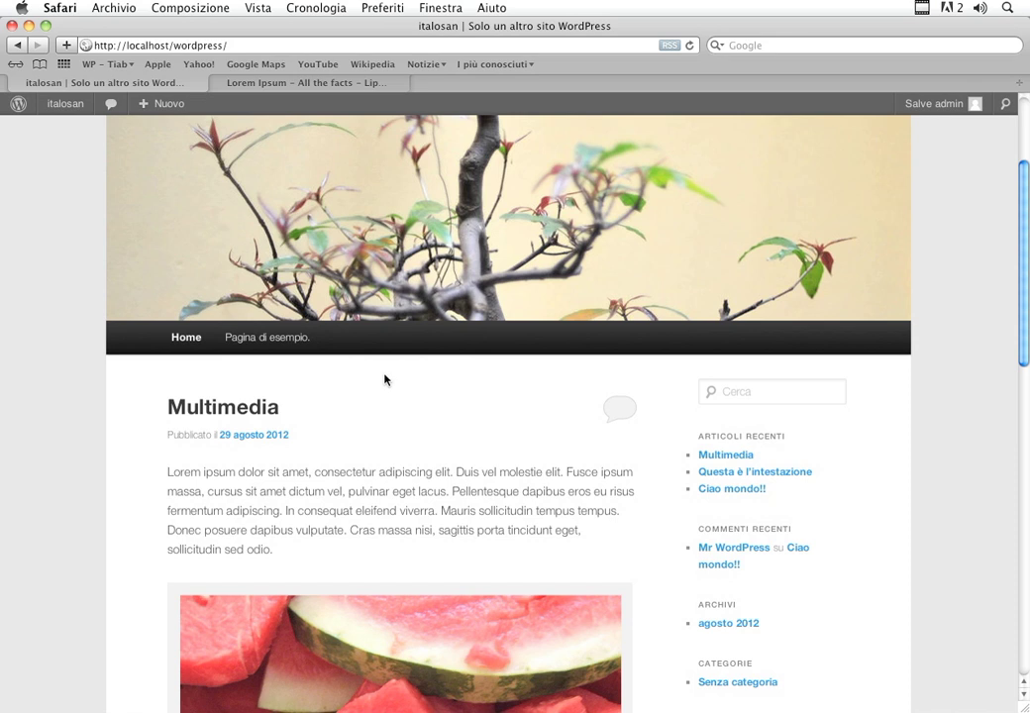
Reopen the Multimedia article in the editor, insert a More break before "Cras massa nisi" and update the article.
{"action": "left_click", "coordinate": [18, 46]}
{"action": "left_click", "coordinate": [18, 45]}
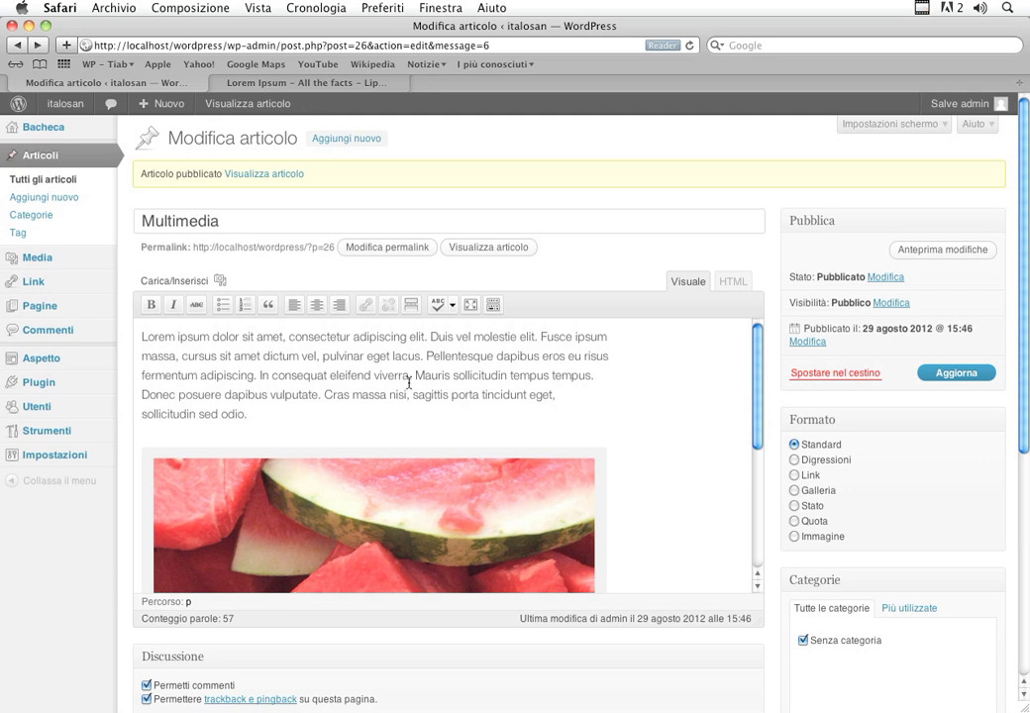
{"action": "left_click", "coordinate": [323, 394]}
{"action": "left_click", "coordinate": [410, 307]}
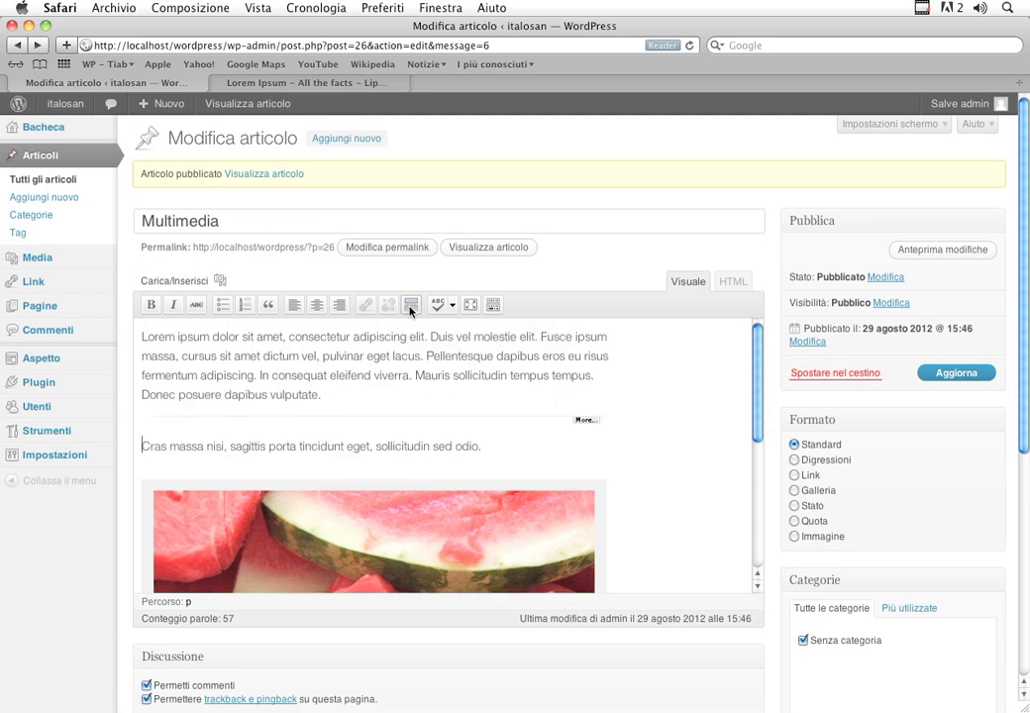
{"action": "left_click", "coordinate": [948, 374]}
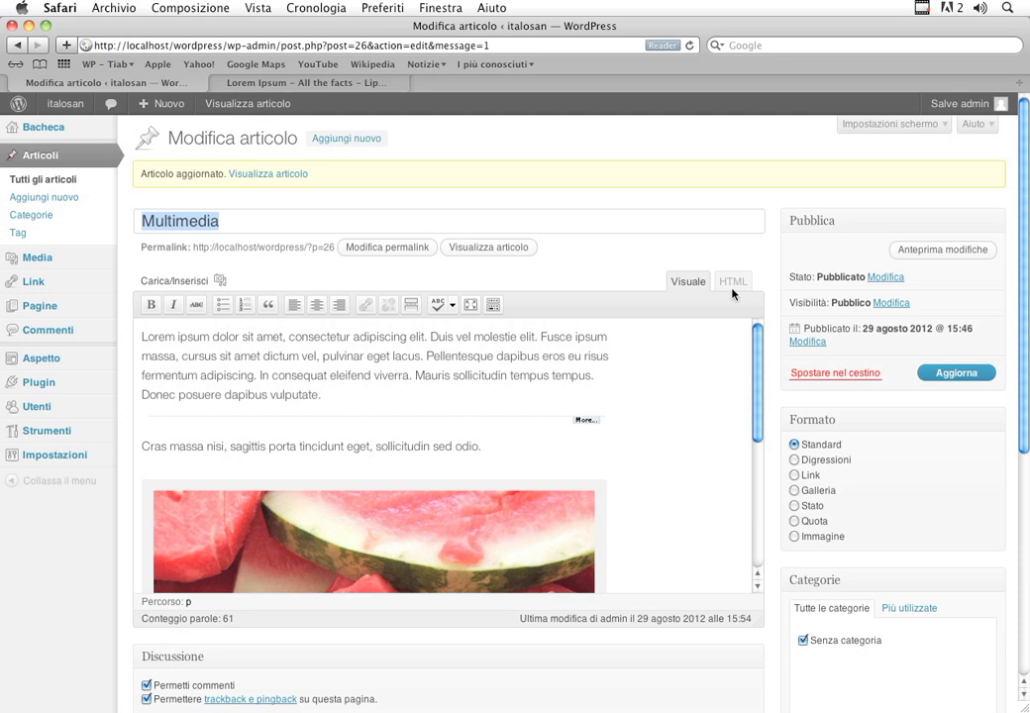
View the updated Multimedia article's own page to check its text around the More break.
{"action": "left_click", "coordinate": [293, 176]}
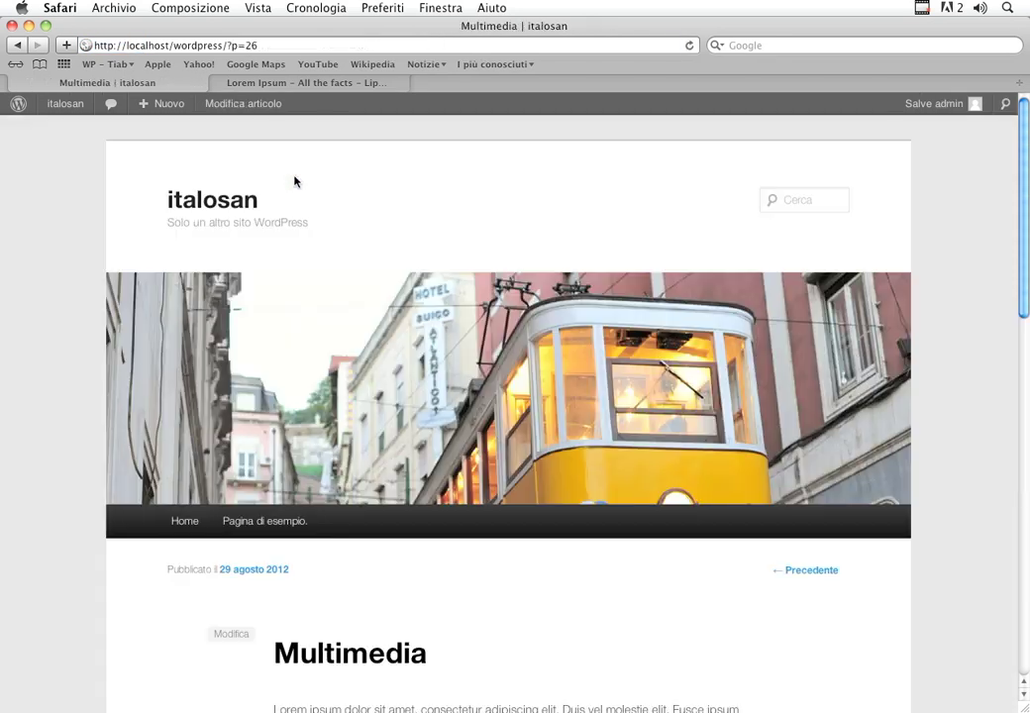
{"action": "scroll", "coordinate": [426, 293], "scroll_direction": "down", "scroll_amount": 10}
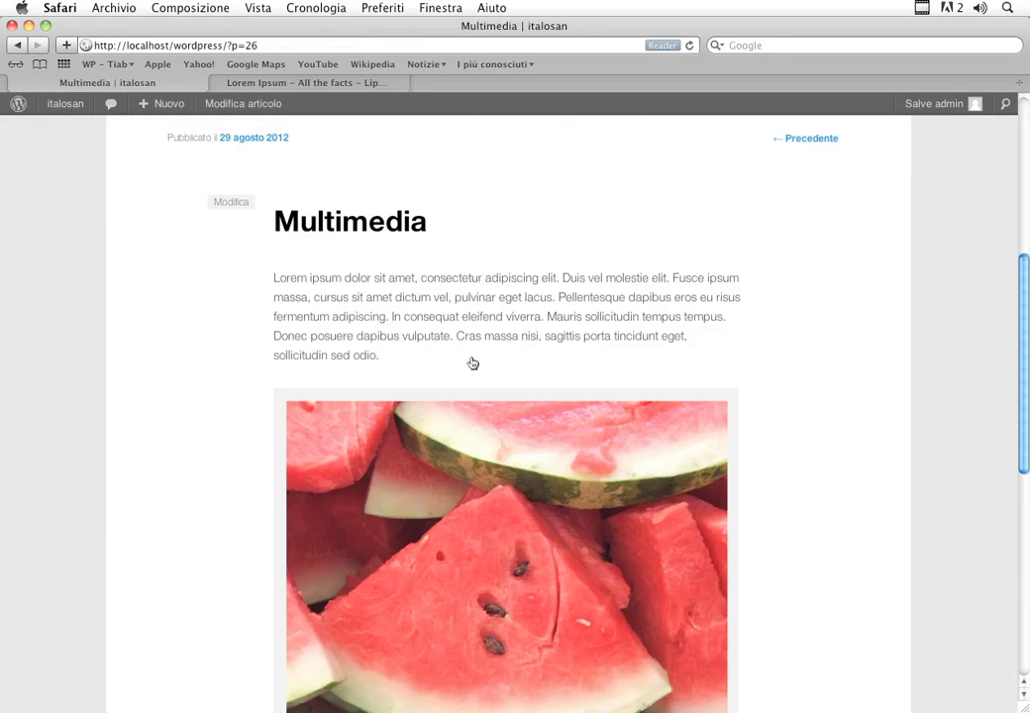
{"action": "scroll", "coordinate": [471, 364], "scroll_direction": "up", "scroll_amount": 10}
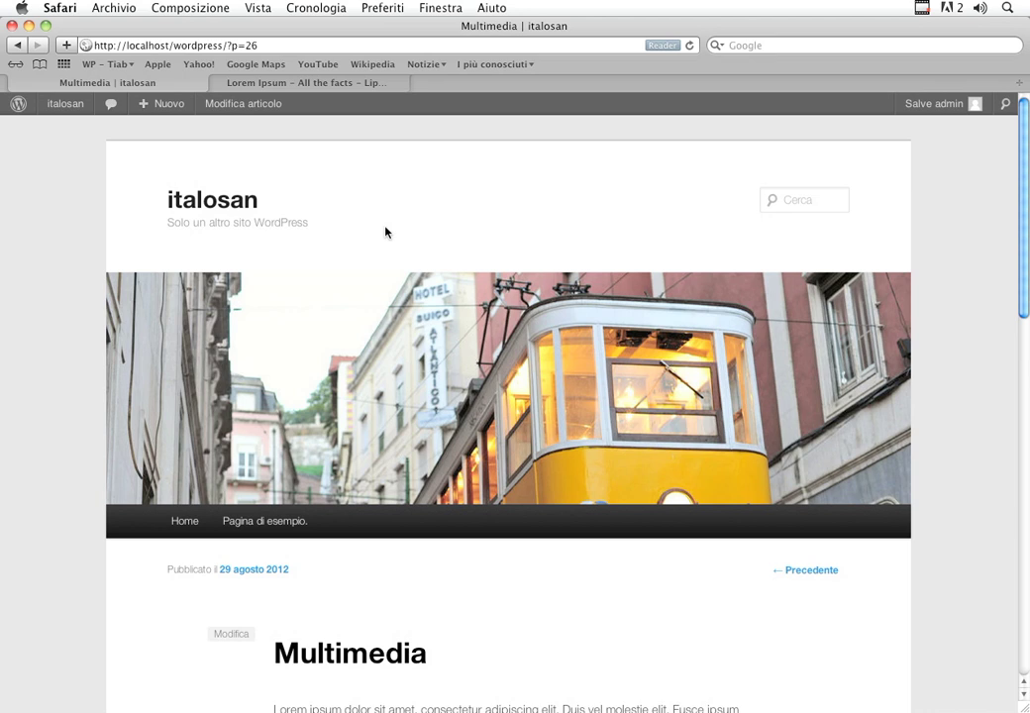
Open the site's home page and examine the shortened Multimedia excerpt with its "Continua a leggere" link among the posts.
{"action": "left_click", "coordinate": [227, 200]}
{"action": "scroll", "coordinate": [347, 282], "scroll_direction": "down", "scroll_amount": 5}
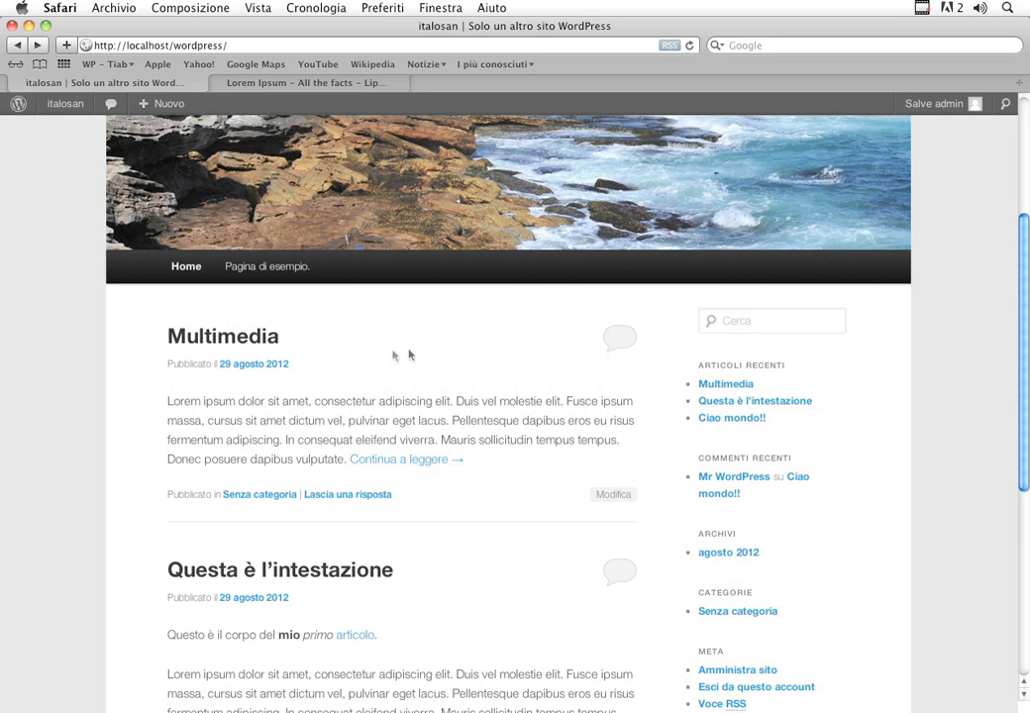
{"action": "scroll", "coordinate": [427, 353], "scroll_direction": "down", "scroll_amount": 1}
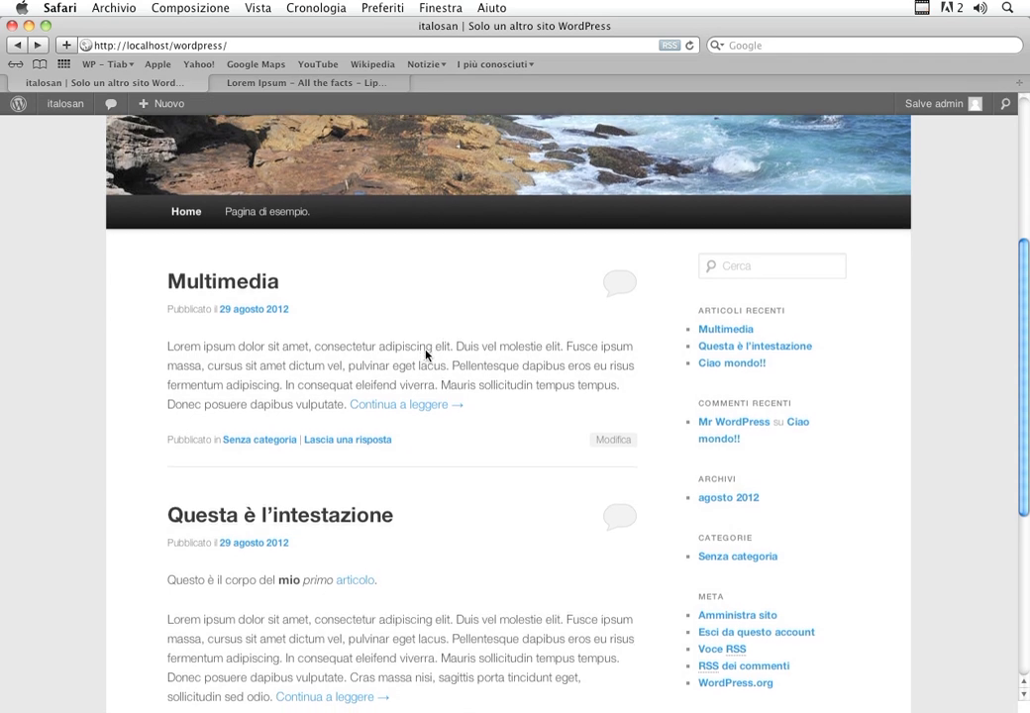
{"action": "scroll", "coordinate": [427, 354], "scroll_direction": "down", "scroll_amount": 3}
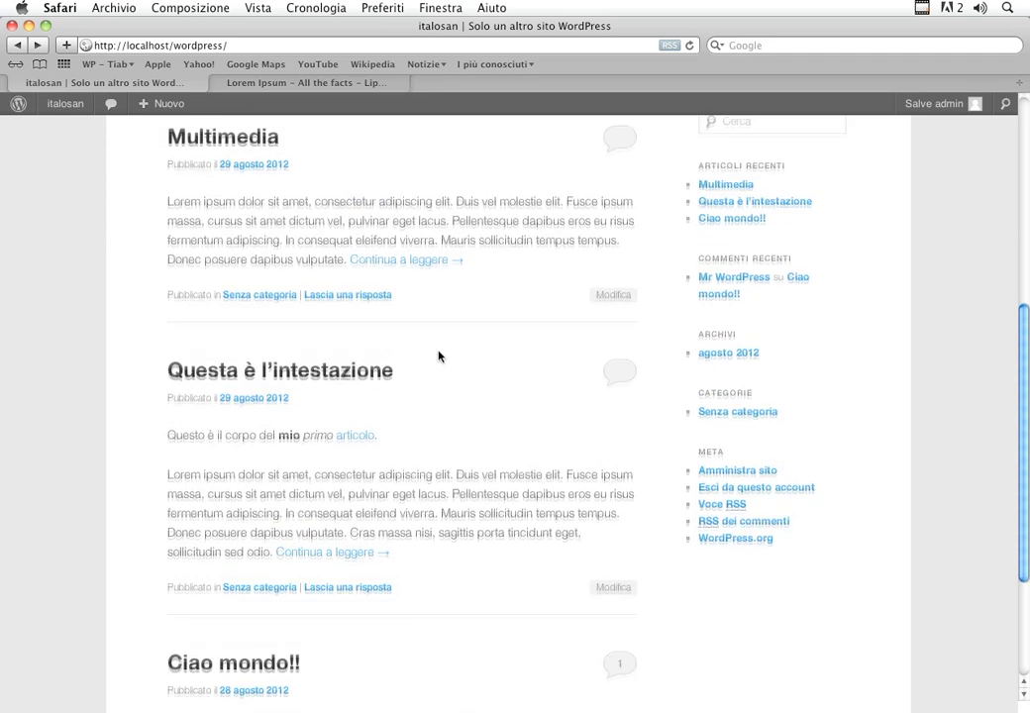
{"action": "scroll", "coordinate": [426, 355], "scroll_direction": "down", "scroll_amount": 4}
{"action": "scroll", "coordinate": [440, 357], "scroll_direction": "up", "scroll_amount": 12}
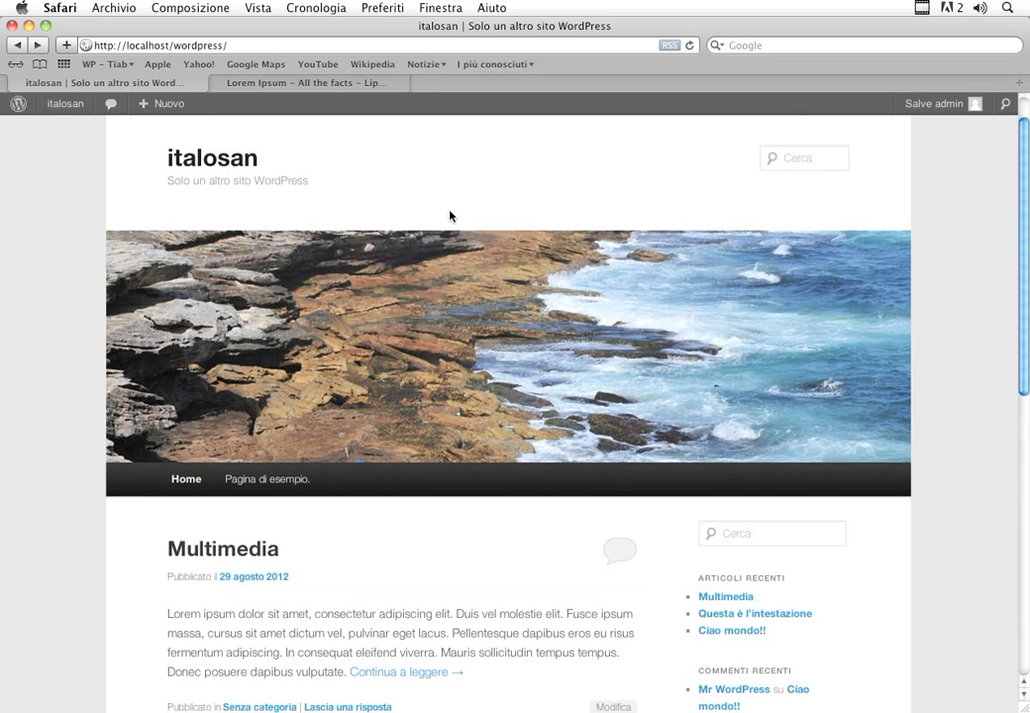
{"action": "scroll", "coordinate": [422, 243], "scroll_direction": "up", "scroll_amount": 2}
{"action": "scroll", "coordinate": [422, 243], "scroll_direction": "down", "scroll_amount": 3}
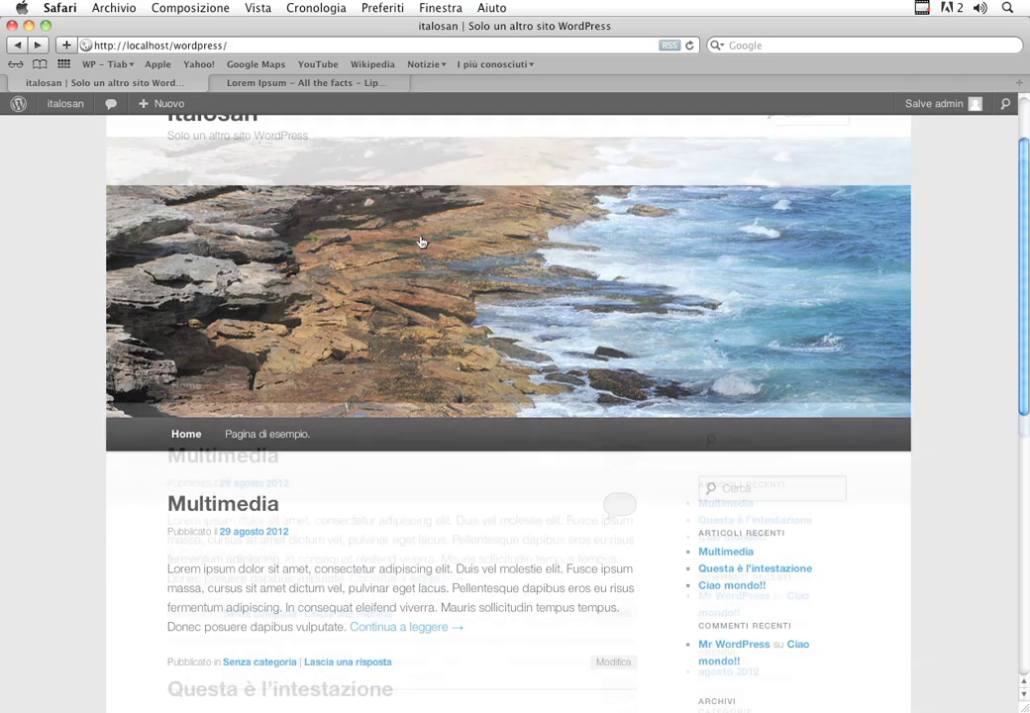
Open the Multimedia article from its title in the post list and examine its complete text and image.
{"action": "left_click", "coordinate": [268, 422]}
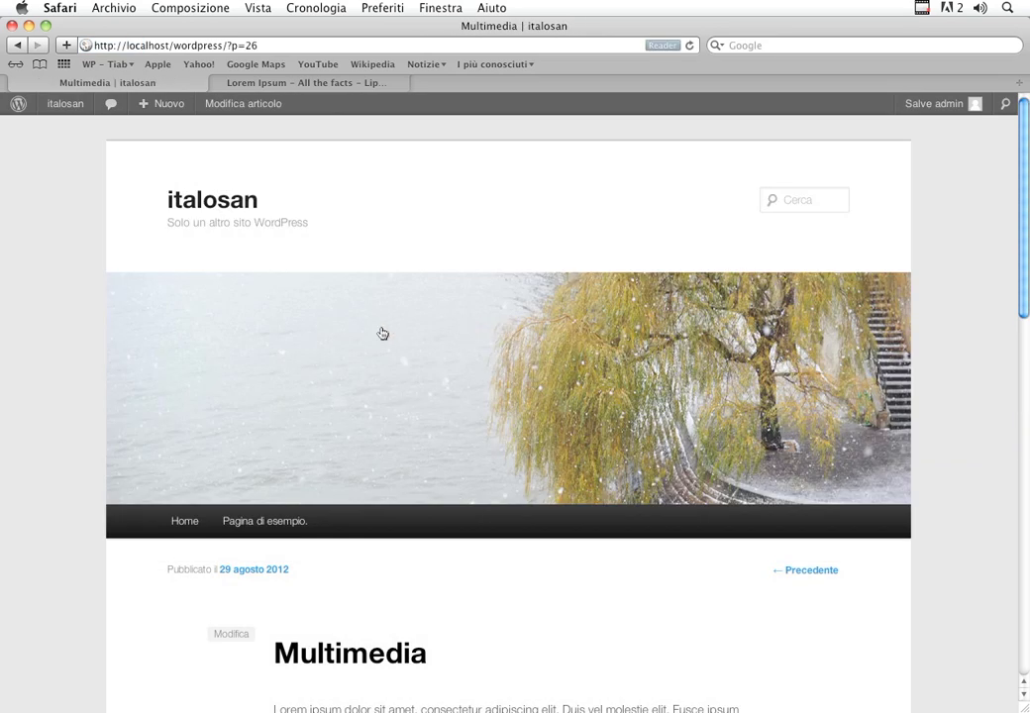
{"action": "scroll", "coordinate": [382, 333], "scroll_direction": "down", "scroll_amount": 5}
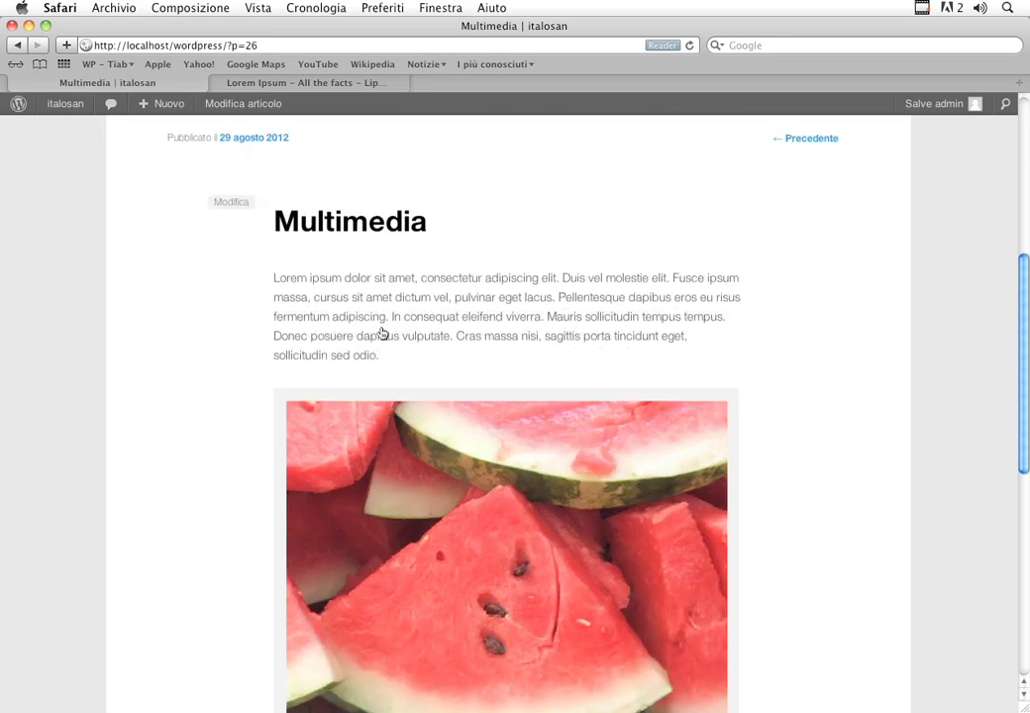
{"action": "scroll", "coordinate": [382, 332], "scroll_direction": "up", "scroll_amount": 3}
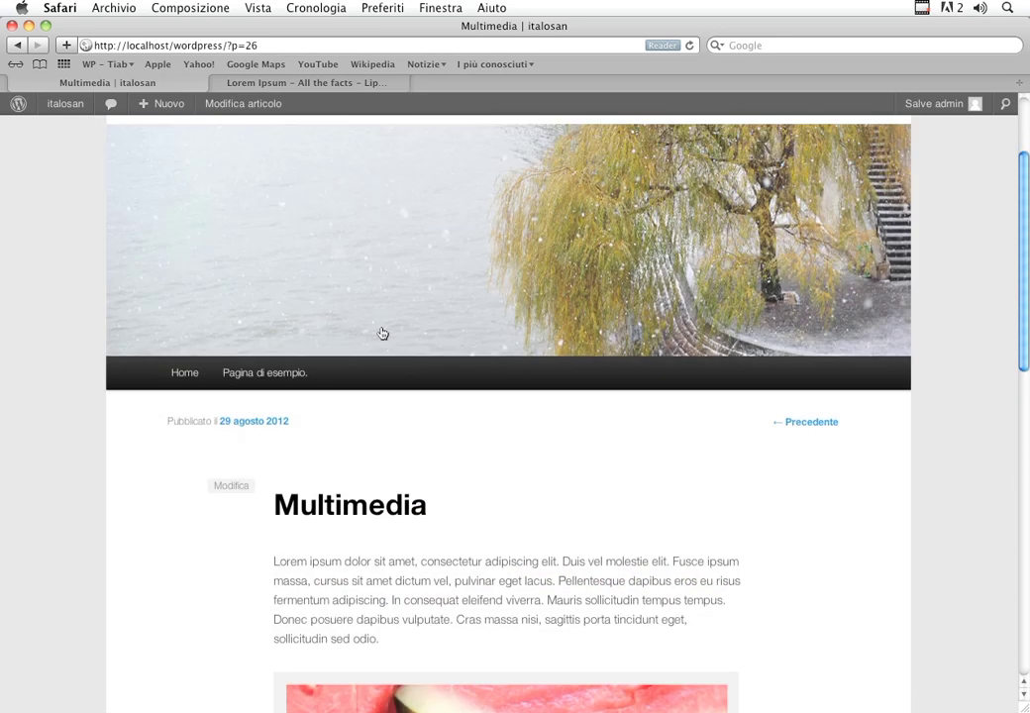
{"action": "scroll", "coordinate": [382, 333], "scroll_direction": "up", "scroll_amount": 2}
{"action": "scroll", "coordinate": [382, 332], "scroll_direction": "down", "scroll_amount": 3}
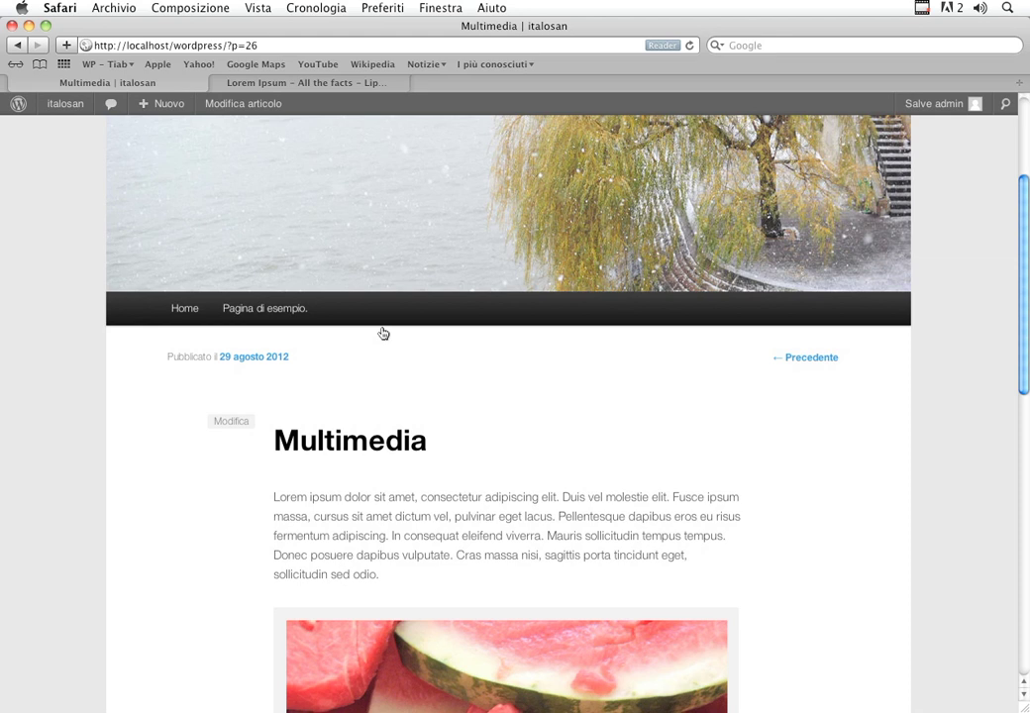
{"action": "scroll", "coordinate": [383, 333], "scroll_direction": "down", "scroll_amount": 2}
{"action": "scroll", "coordinate": [384, 334], "scroll_direction": "up", "scroll_amount": 4}
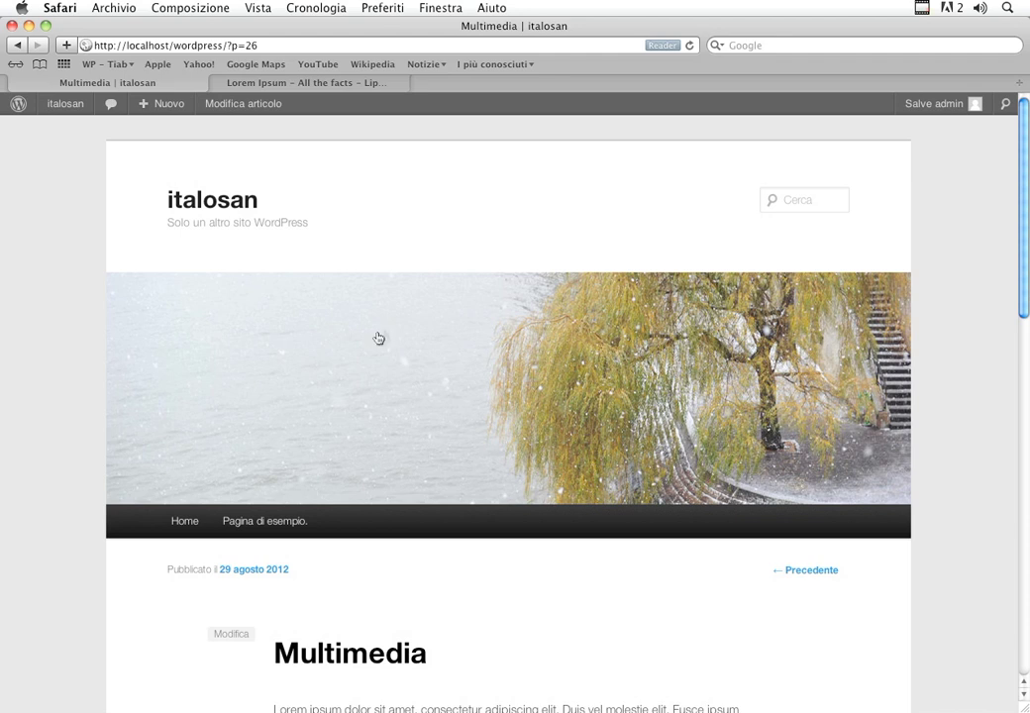
Return to the WordPress administration area and open the Multimedia article for editing from the list of articles.
{"action": "left_click", "coordinate": [21, 46]}
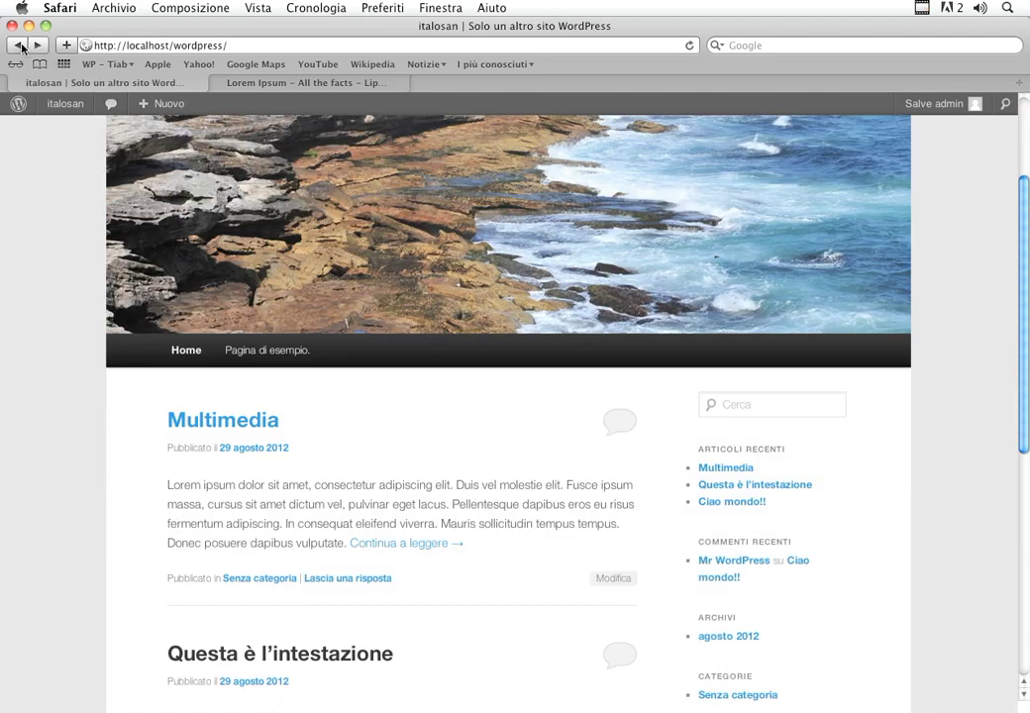
{"action": "left_click", "coordinate": [22, 45]}
{"action": "mouse_move", "coordinate": [19, 105]}
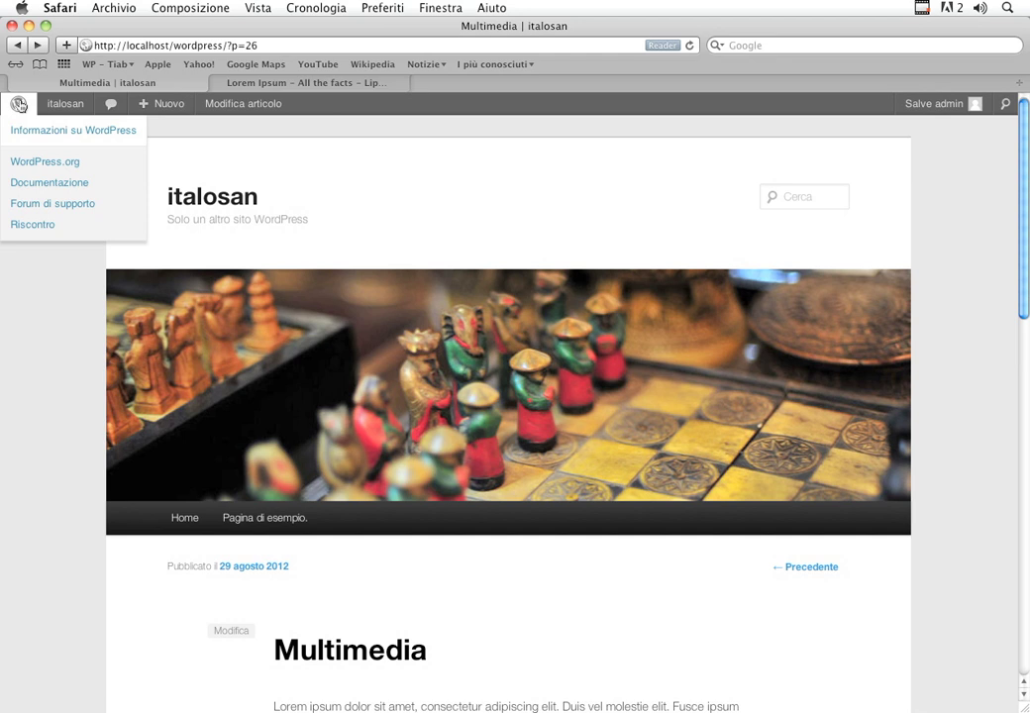
{"action": "left_click", "coordinate": [19, 105]}
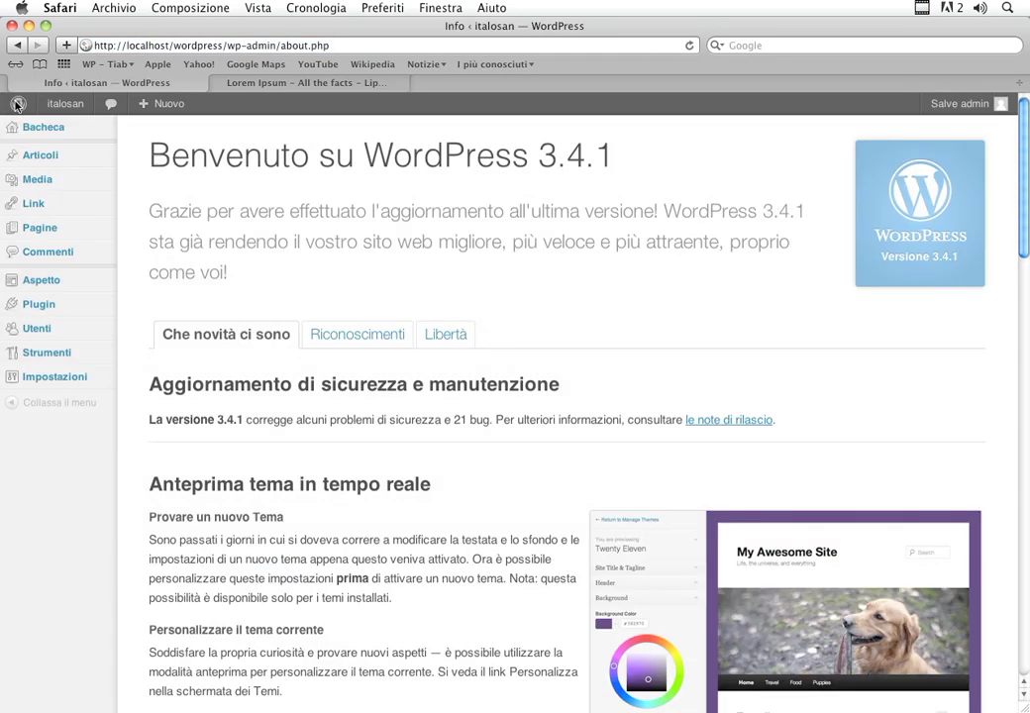
{"action": "left_click", "coordinate": [42, 154]}
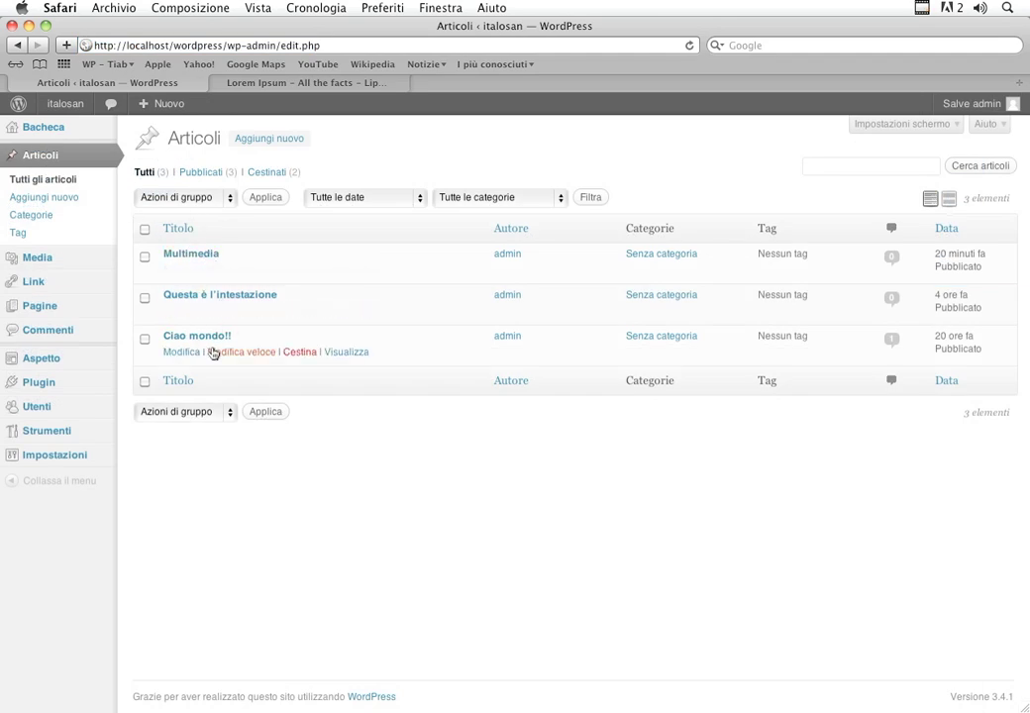
{"action": "left_click", "coordinate": [201, 256]}
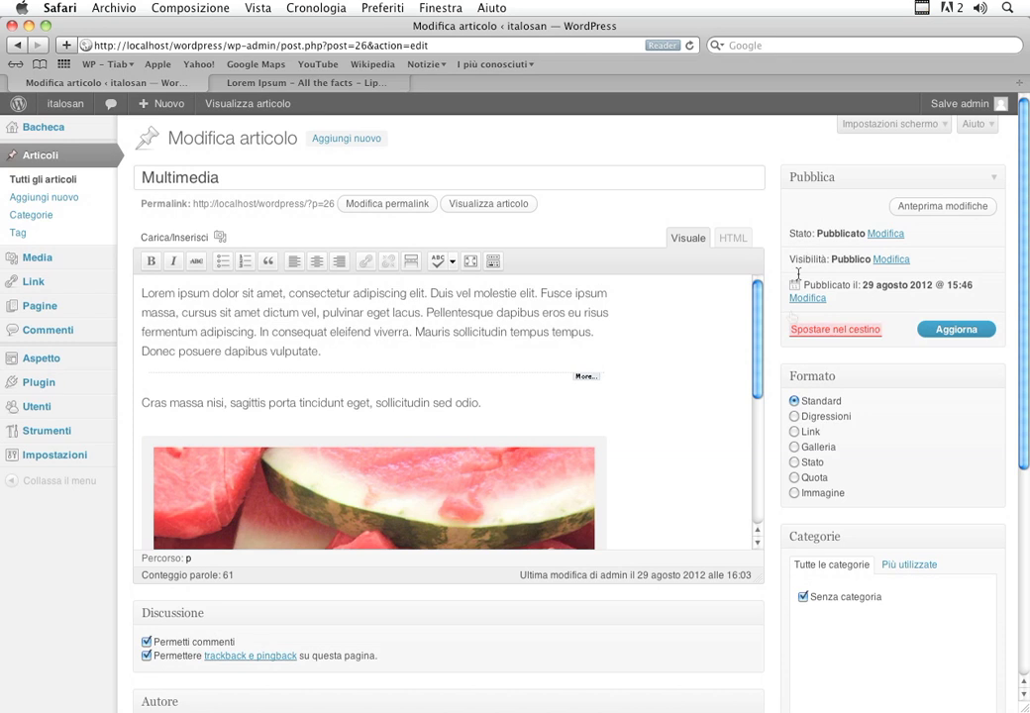
Move the "Immagine in evidenza" box directly below the "Pubblica" box on the article editing page.
{"action": "scroll", "coordinate": [878, 369], "scroll_direction": "down", "scroll_amount": 2}
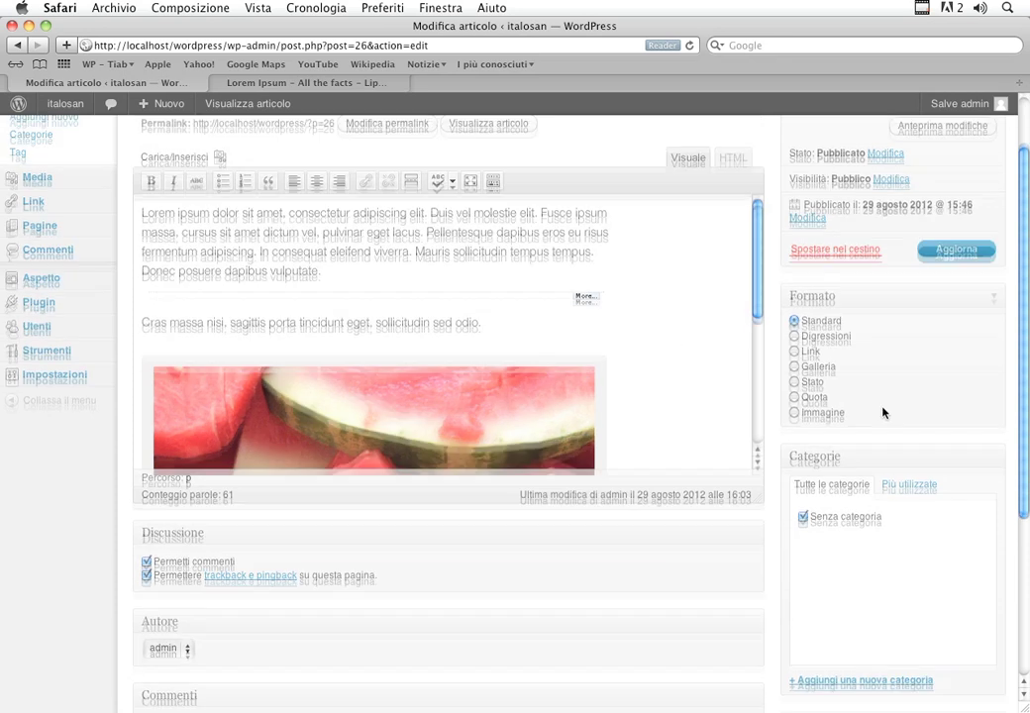
{"action": "scroll", "coordinate": [881, 413], "scroll_direction": "down", "scroll_amount": 3}
{"action": "scroll", "coordinate": [881, 413], "scroll_direction": "down", "scroll_amount": 3}
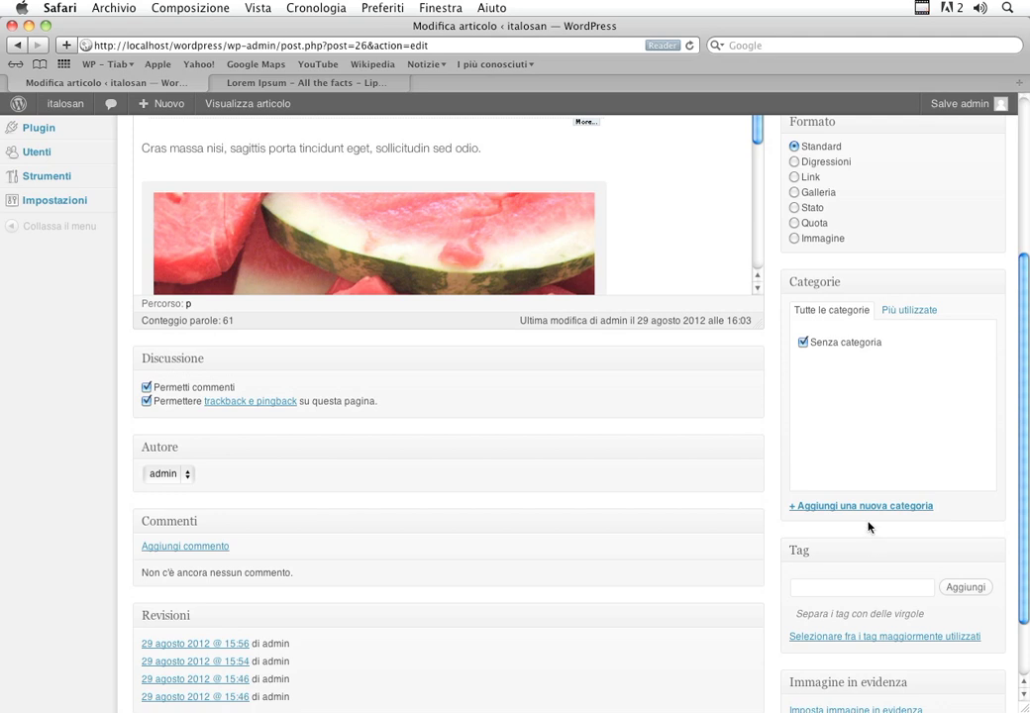
{"action": "scroll", "coordinate": [868, 527], "scroll_direction": "down", "scroll_amount": 3}
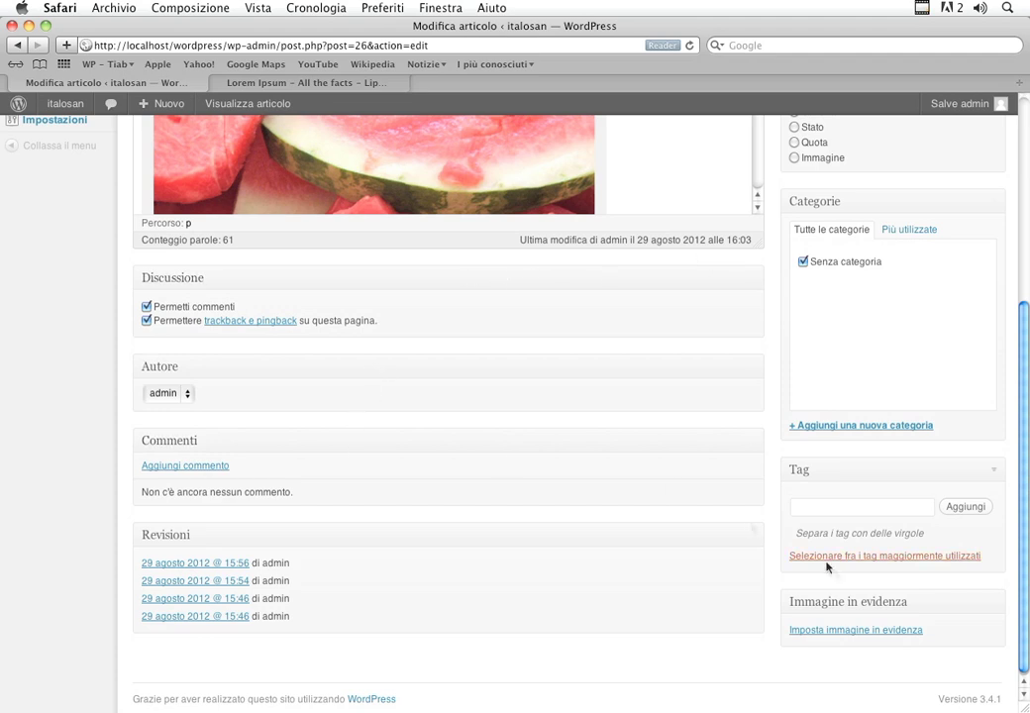
{"action": "left_click_drag", "start_coordinate": [853, 601], "coordinate": [849, 299]}
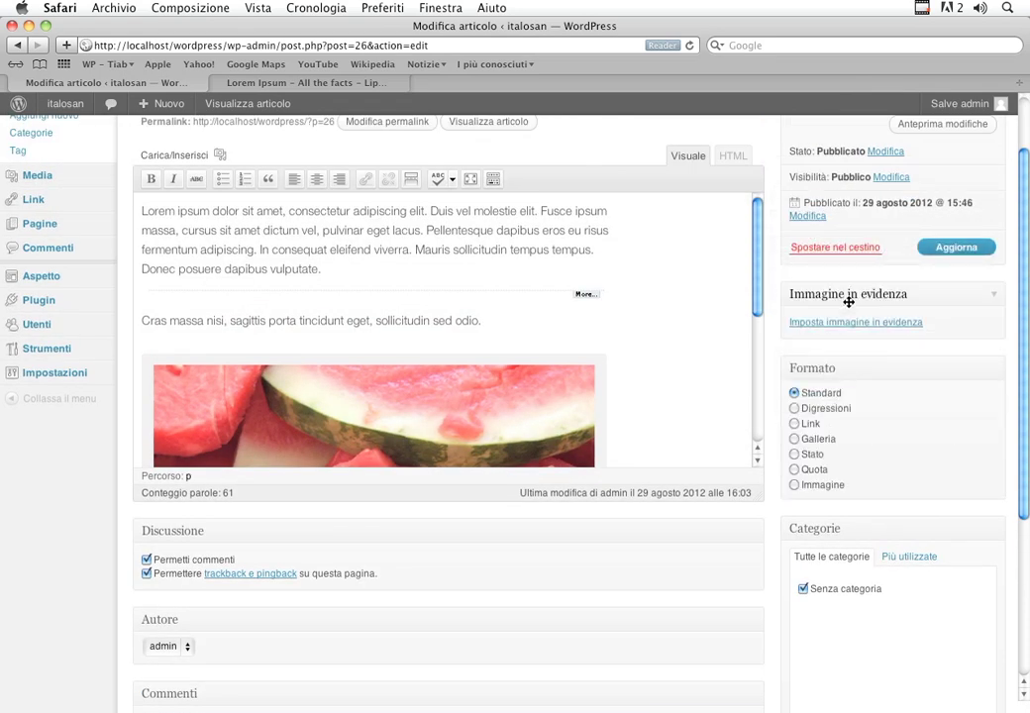
Open the featured image settings, examine the details and options of the angurie image in the article's gallery, and close them.
{"action": "scroll", "coordinate": [849, 302], "scroll_direction": "up", "scroll_amount": 2}
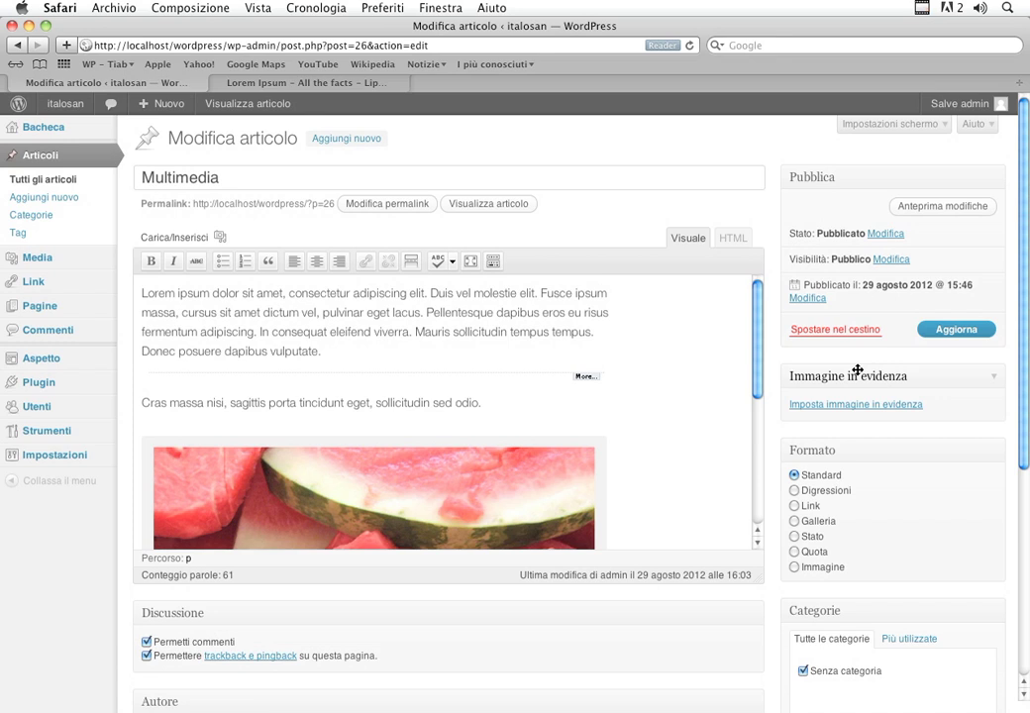
{"action": "left_click", "coordinate": [820, 408]}
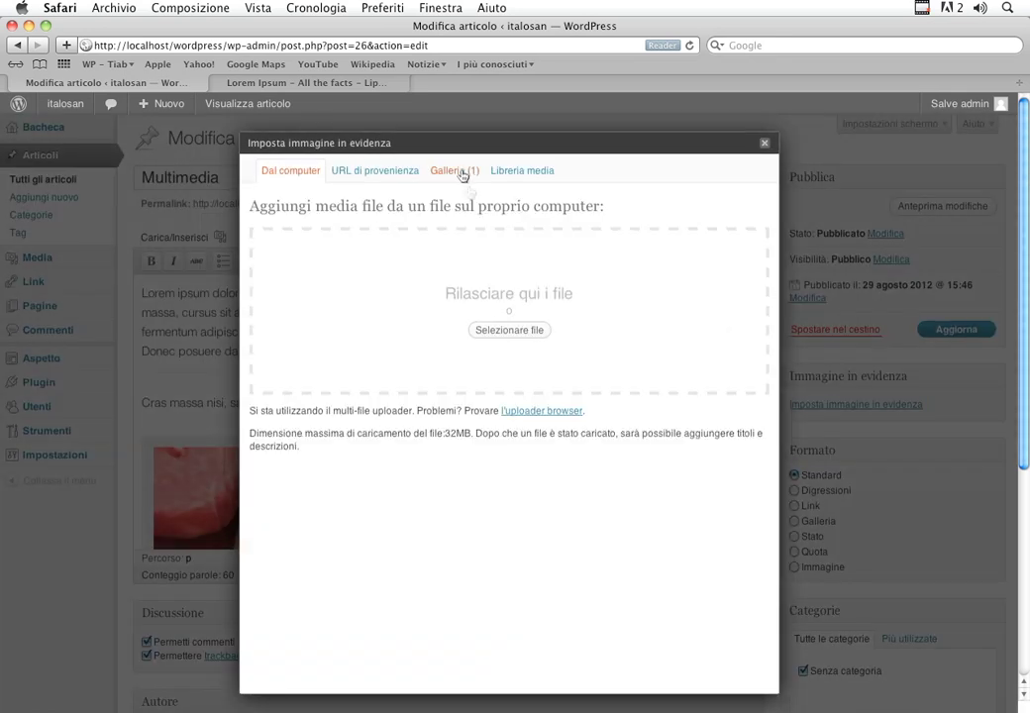
{"action": "left_click", "coordinate": [461, 172]}
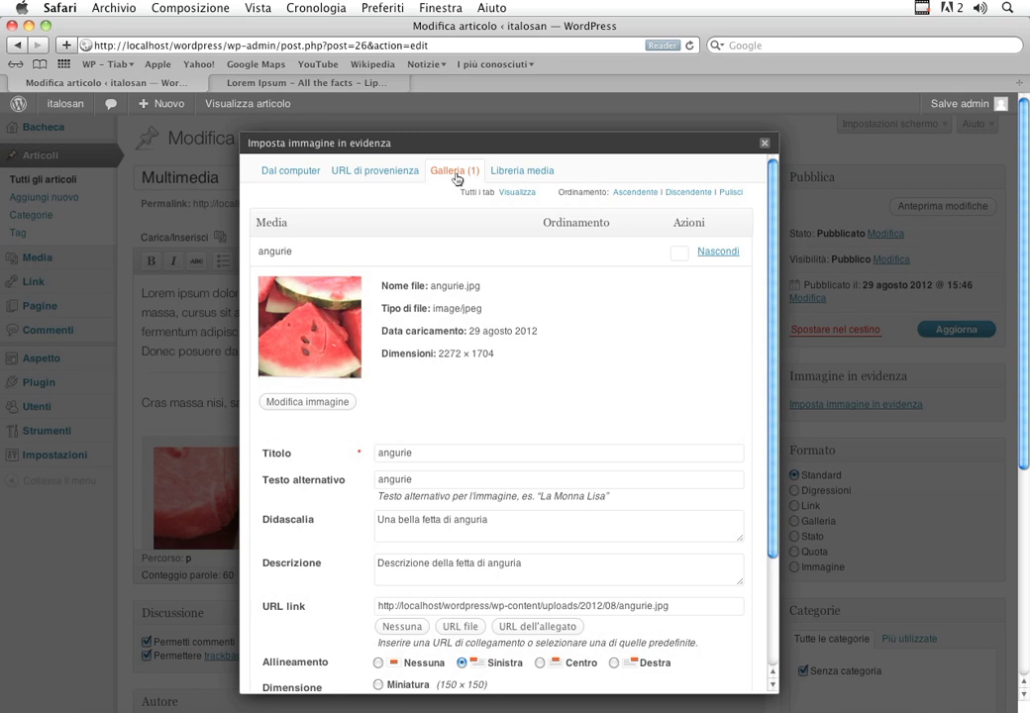
{"action": "scroll", "coordinate": [489, 395], "scroll_direction": "down", "scroll_amount": 5}
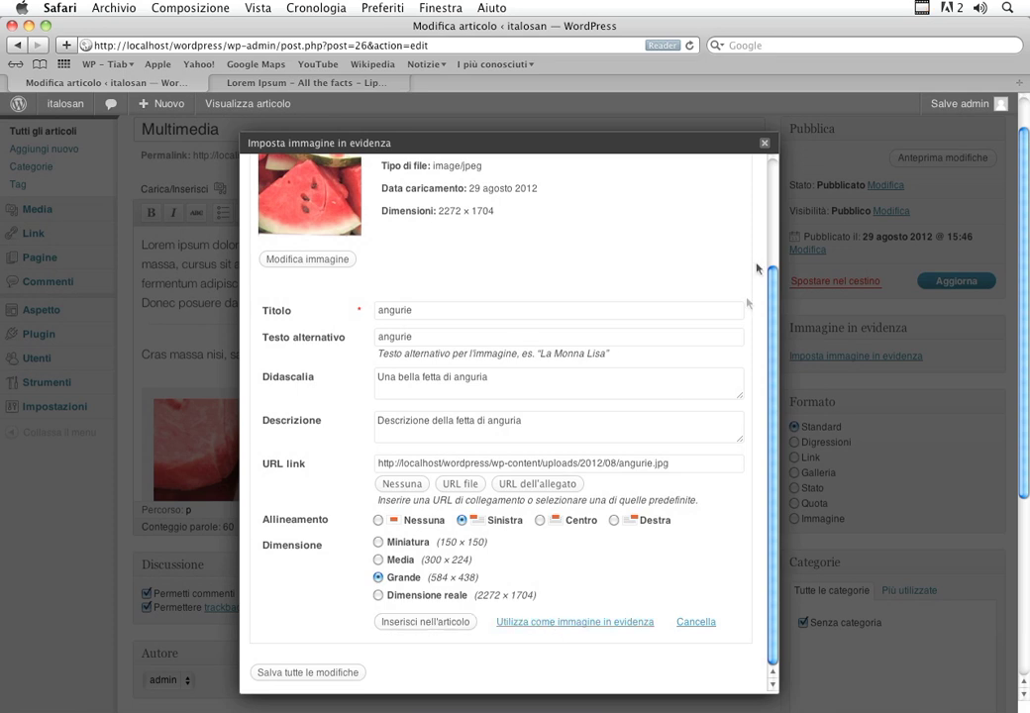
{"action": "scroll", "coordinate": [740, 257], "scroll_direction": "up", "scroll_amount": 5}
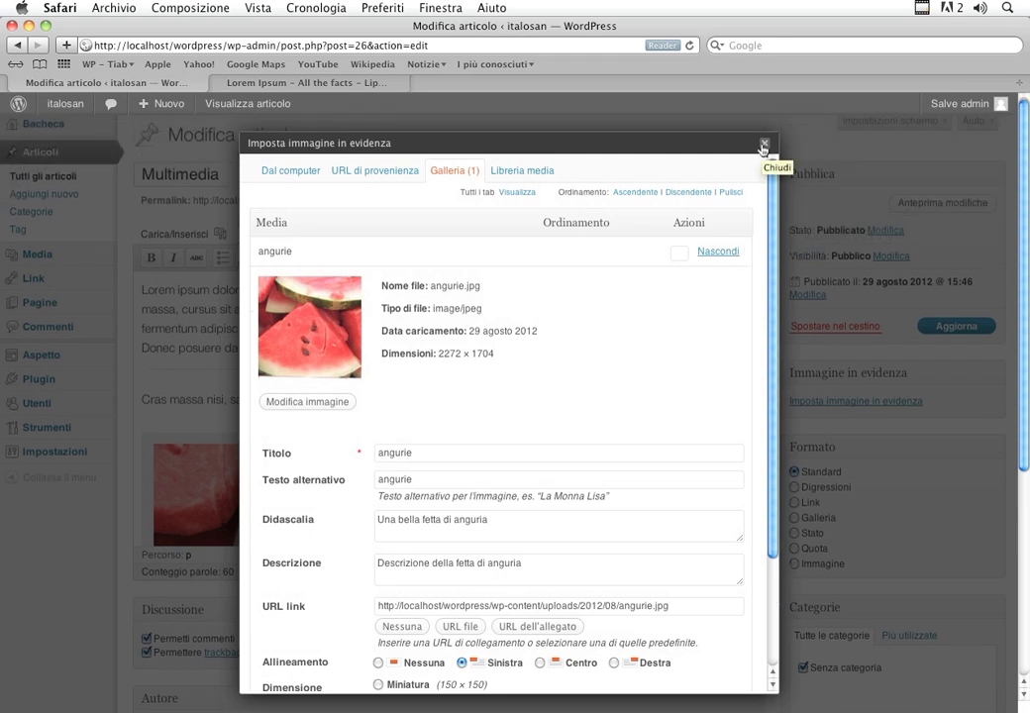
{"action": "left_click", "coordinate": [764, 145]}
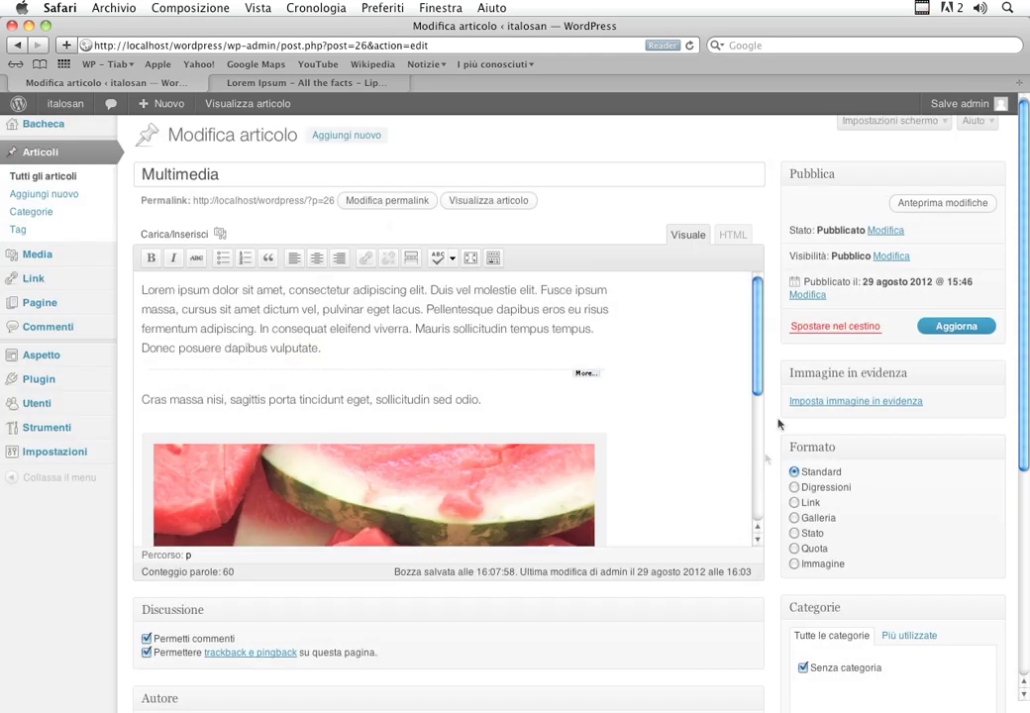
Upload campo_2.jpg from the desktop's media folder through the "Imposta immagine in evidenza" dialog.
{"action": "left_click", "coordinate": [820, 403]}
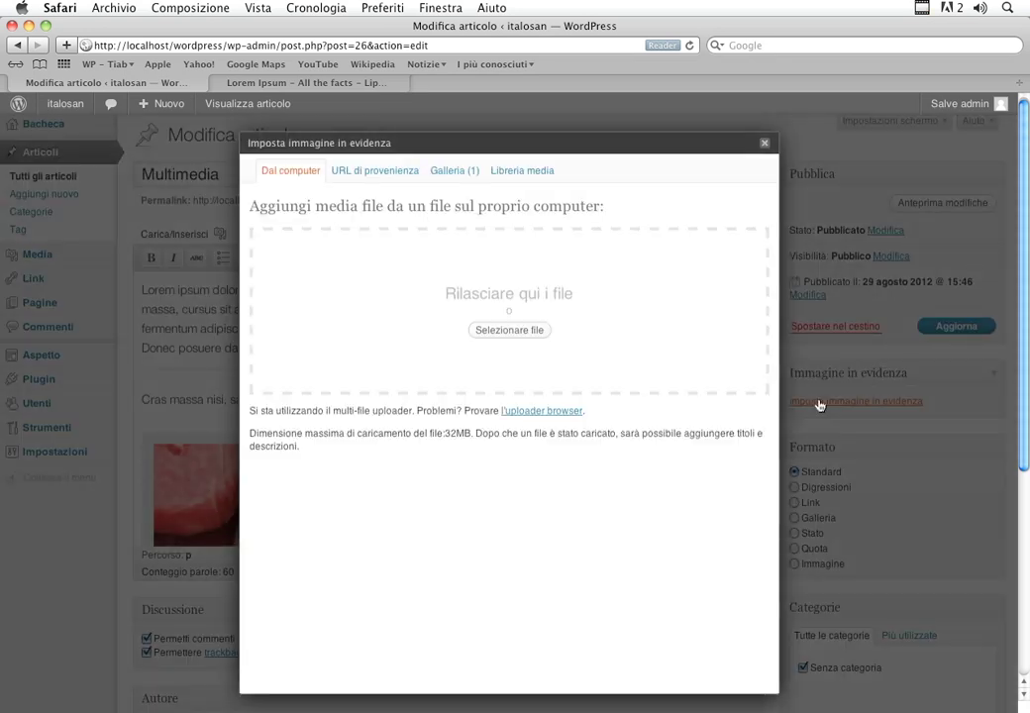
{"action": "left_click", "coordinate": [533, 331]}
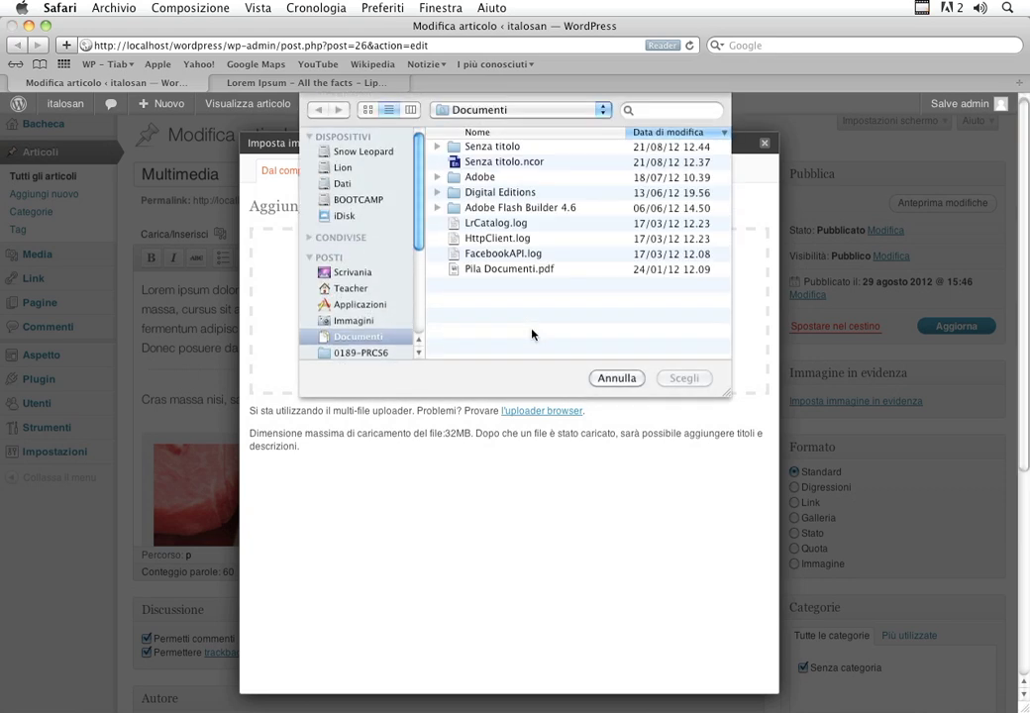
{"action": "key", "text": "super+shift+d"}
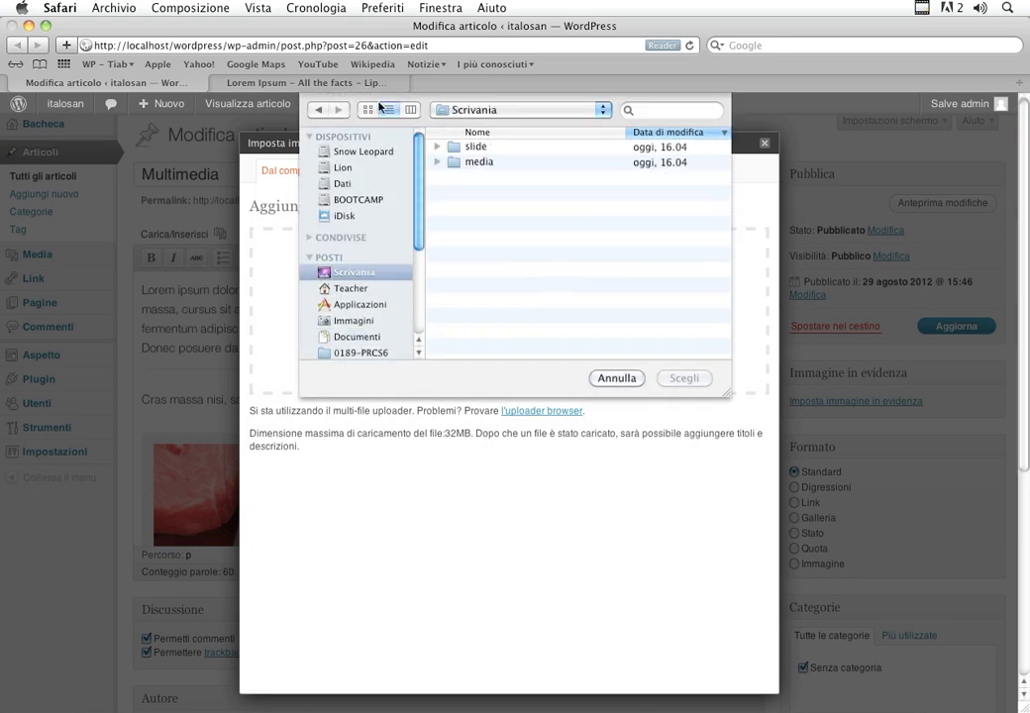
{"action": "left_click", "coordinate": [415, 110]}
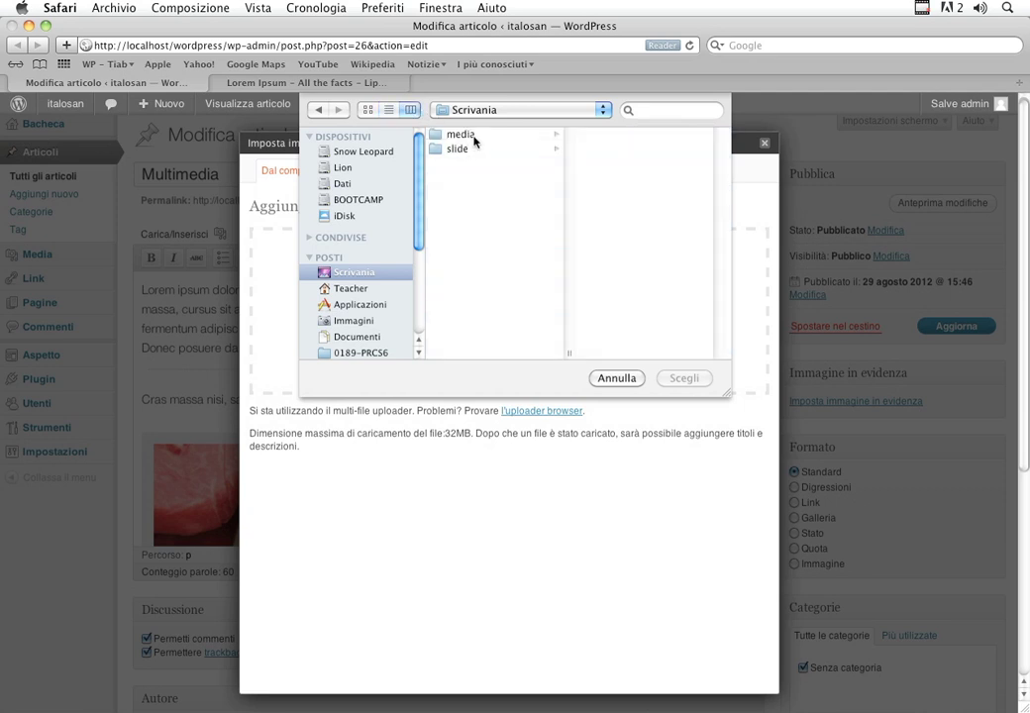
{"action": "left_click", "coordinate": [460, 135]}
{"action": "left_click", "coordinate": [619, 149]}
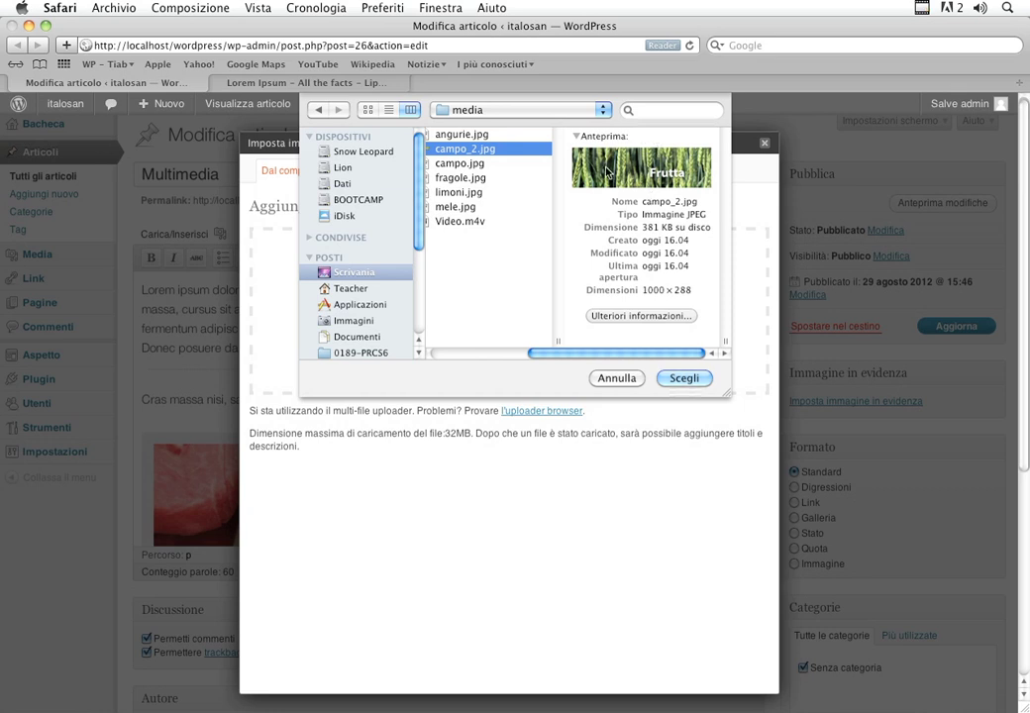
{"action": "left_click", "coordinate": [682, 378]}
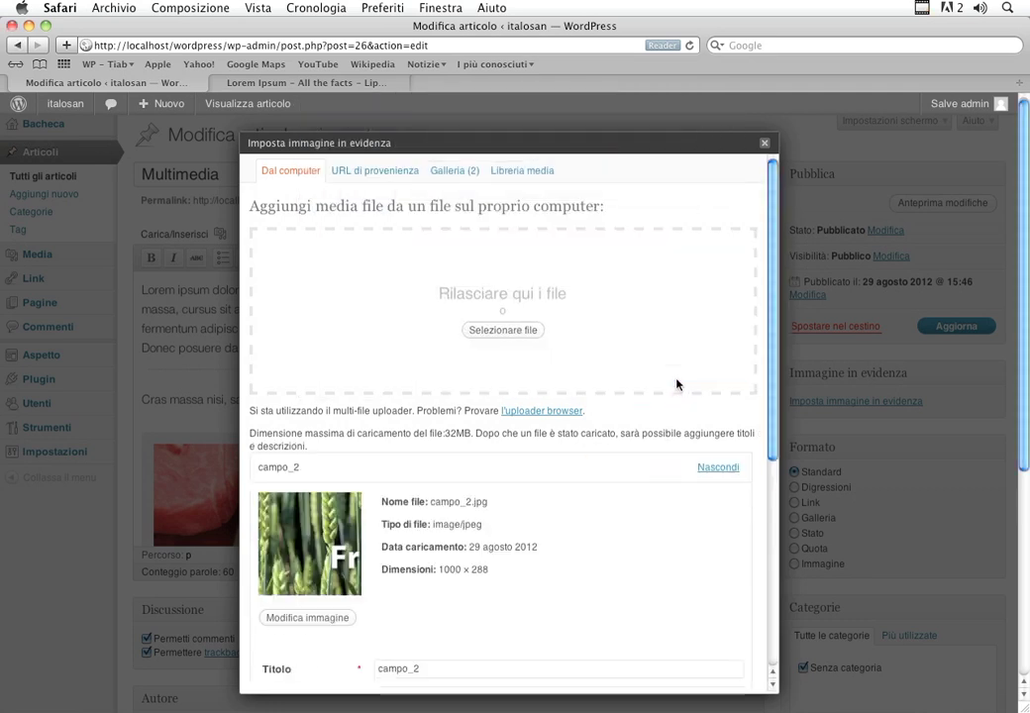
Set the alternative text of campo_2 to "frutta" and use it as the article's featured image.
{"action": "scroll", "coordinate": [604, 489], "scroll_direction": "down", "scroll_amount": 5}
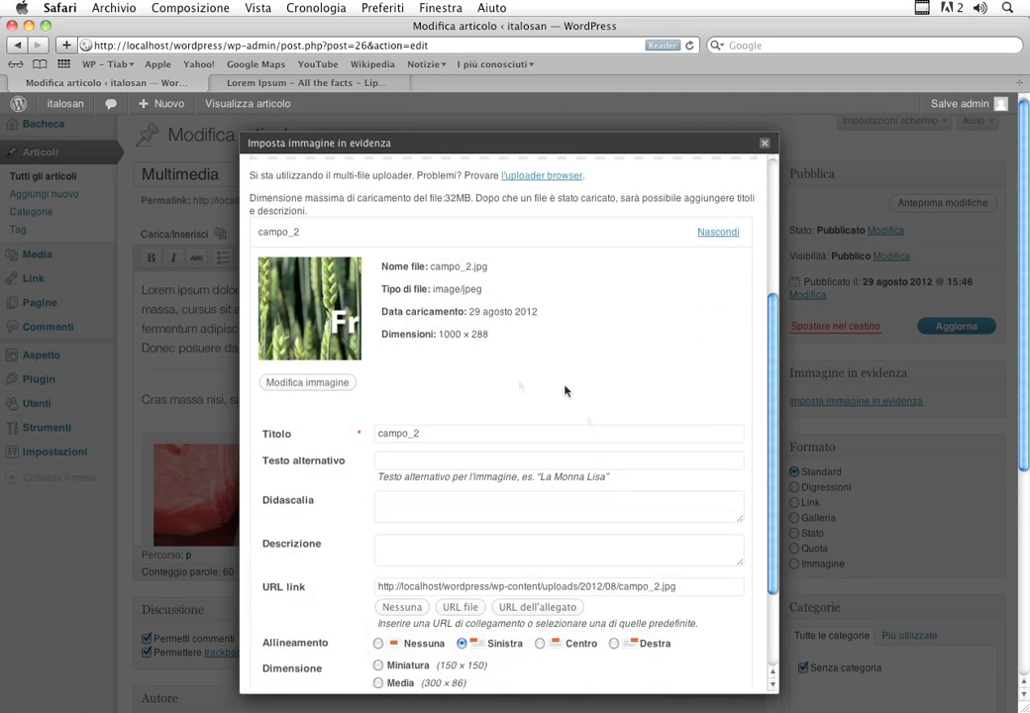
{"action": "scroll", "coordinate": [432, 450], "scroll_direction": "down", "scroll_amount": 1}
{"action": "left_click", "coordinate": [432, 430]}
{"action": "type", "text": "frutta"}
{"action": "scroll", "coordinate": [471, 372], "scroll_direction": "down", "scroll_amount": 2}
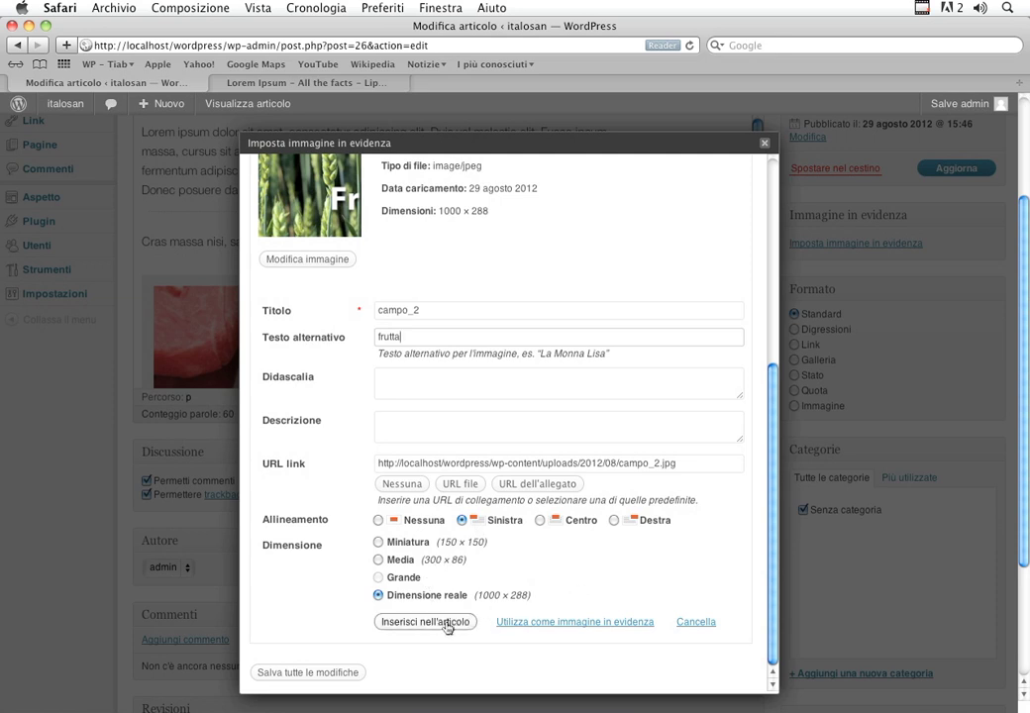
{"action": "left_click", "coordinate": [541, 624]}
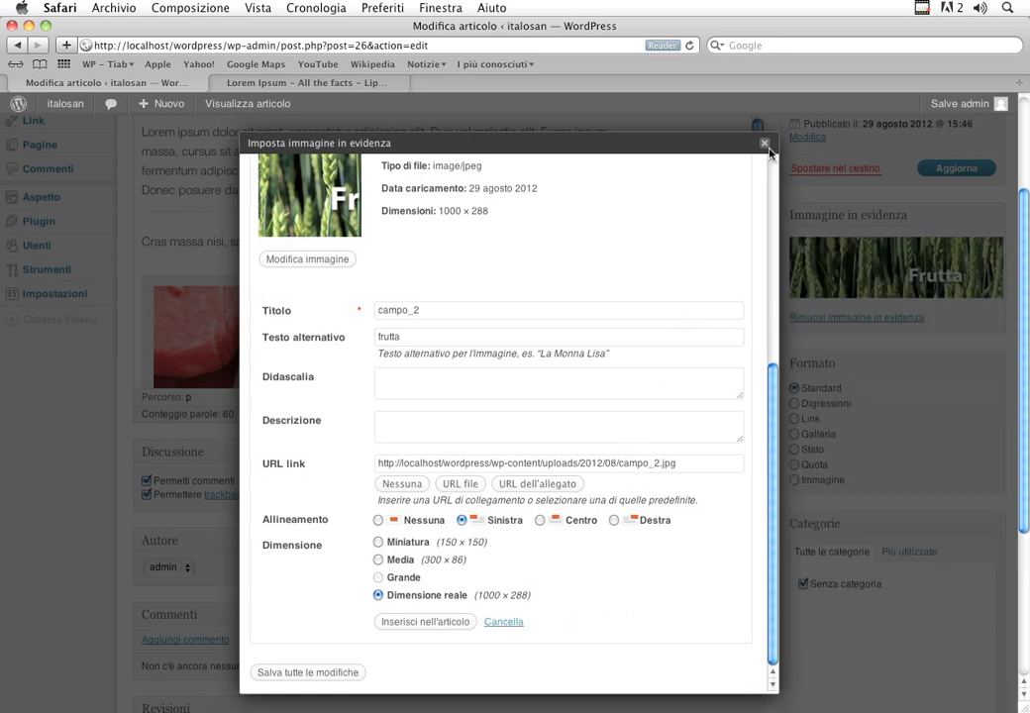
{"action": "left_click", "coordinate": [764, 147]}
Update the Multimedia article and open its published page.
{"action": "scroll", "coordinate": [737, 279], "scroll_direction": "up", "scroll_amount": 4}
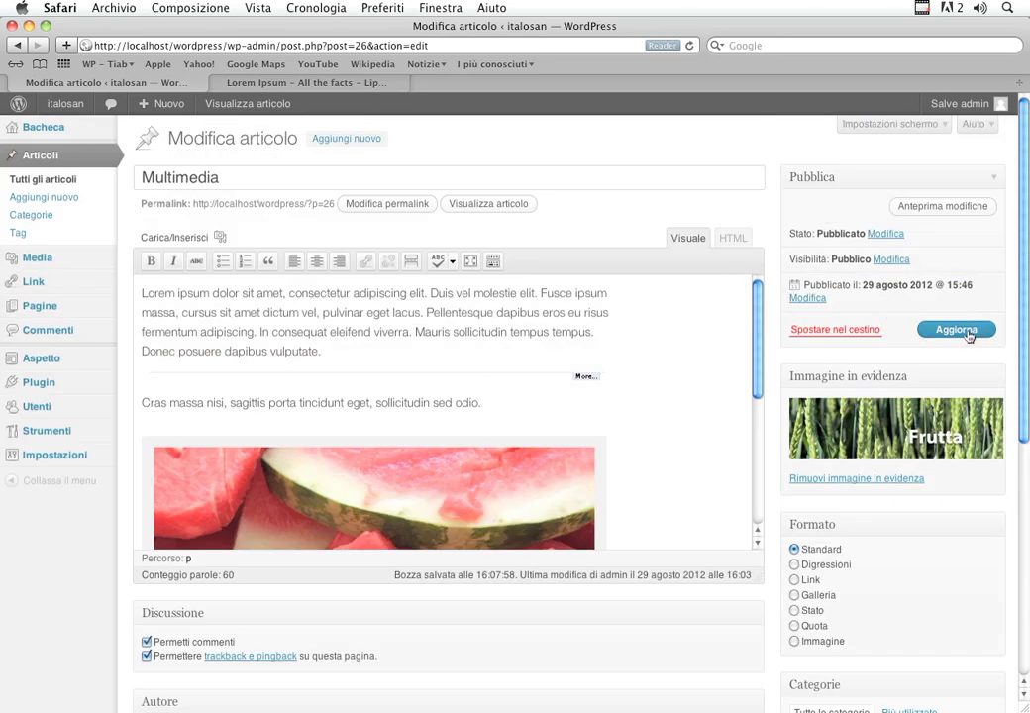
{"action": "left_click", "coordinate": [956, 330]}
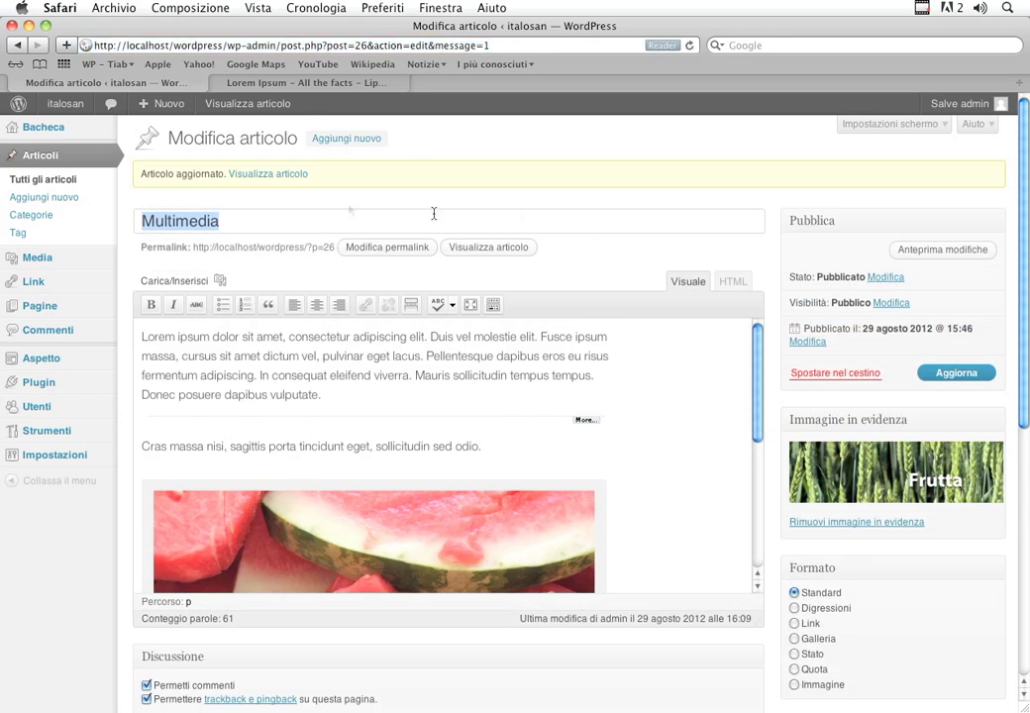
{"action": "left_click", "coordinate": [254, 175]}
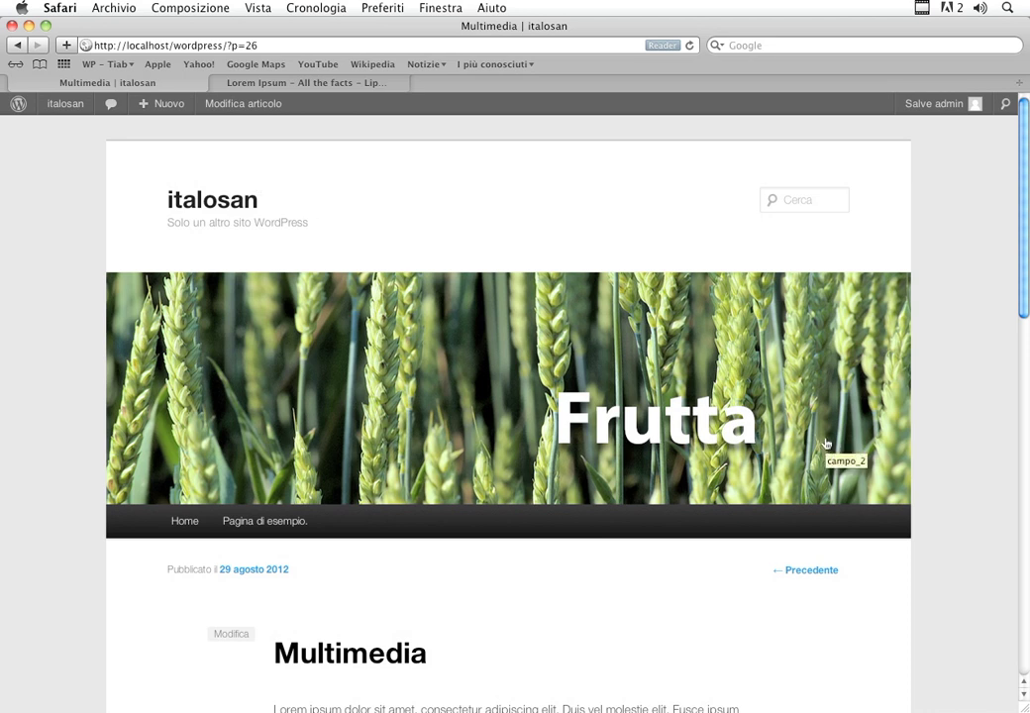
Examine the header image on the Multimedia article page and compare it with the header and article excerpt on the site's home page.
{"action": "scroll", "coordinate": [430, 485], "scroll_direction": "down", "scroll_amount": 1}
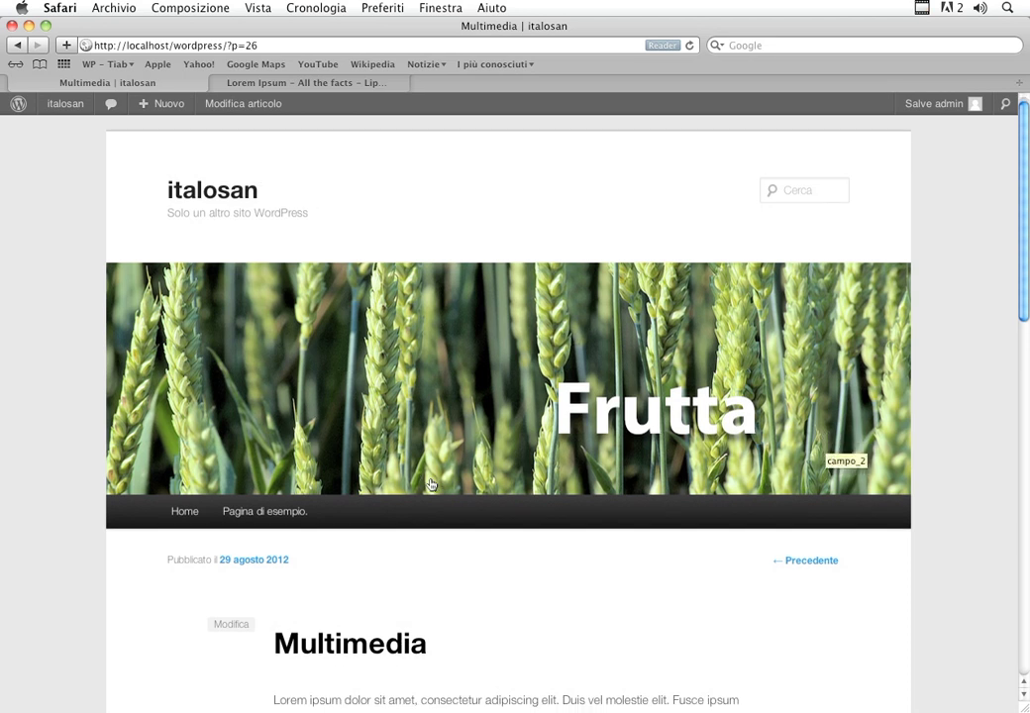
{"action": "scroll", "coordinate": [522, 441], "scroll_direction": "down", "scroll_amount": 4}
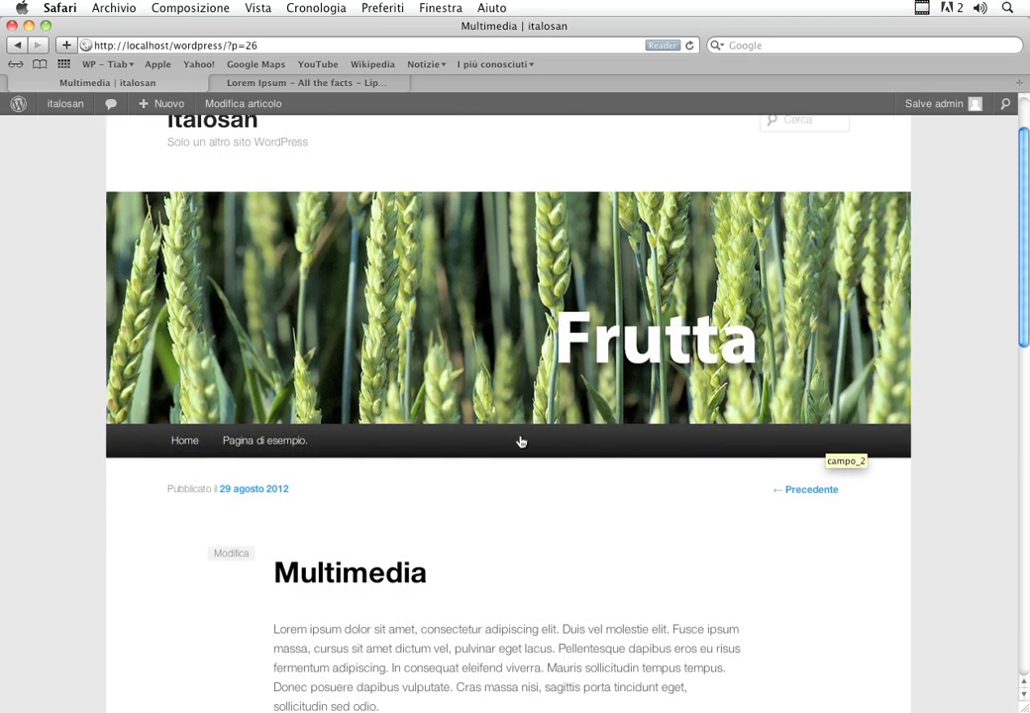
{"action": "scroll", "coordinate": [521, 440], "scroll_direction": "up", "scroll_amount": 4}
{"action": "scroll", "coordinate": [691, 489], "scroll_direction": "down", "scroll_amount": 2}
{"action": "scroll", "coordinate": [691, 489], "scroll_direction": "down", "scroll_amount": 10}
{"action": "scroll", "coordinate": [650, 455], "scroll_direction": "up", "scroll_amount": 10}
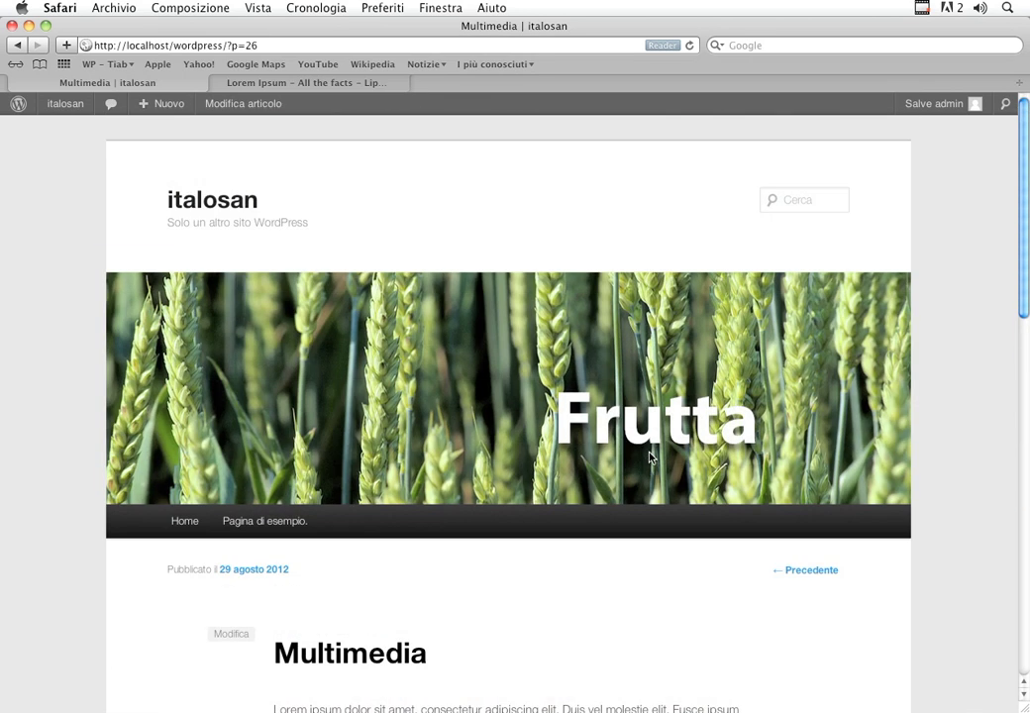
{"action": "left_click", "coordinate": [224, 203]}
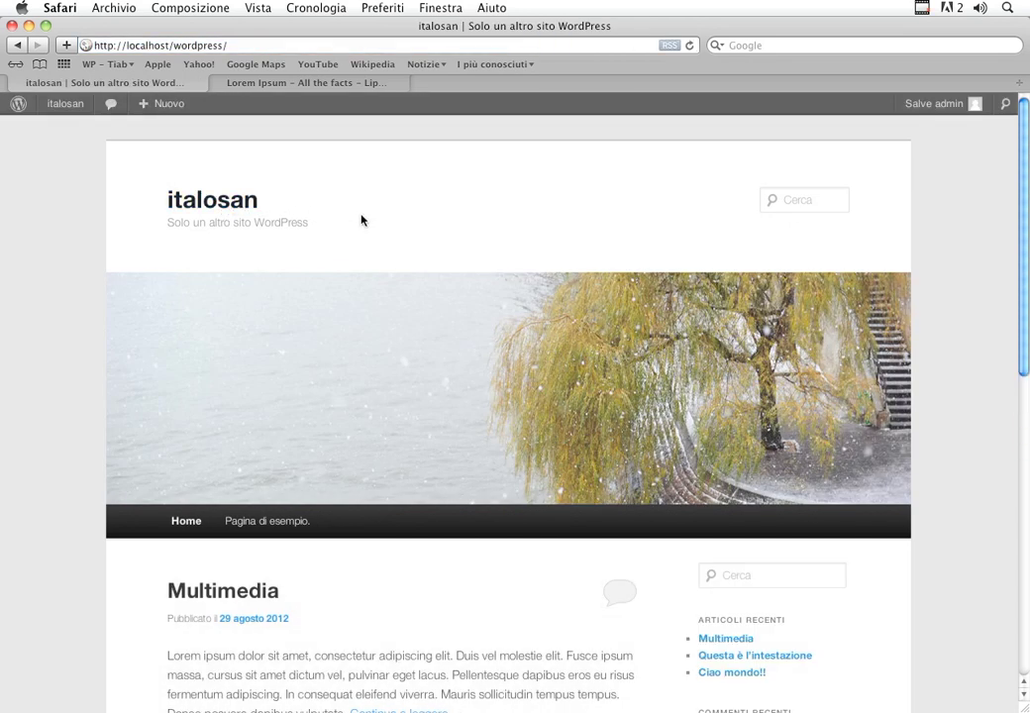
{"action": "scroll", "coordinate": [361, 221], "scroll_direction": "down", "scroll_amount": 3}
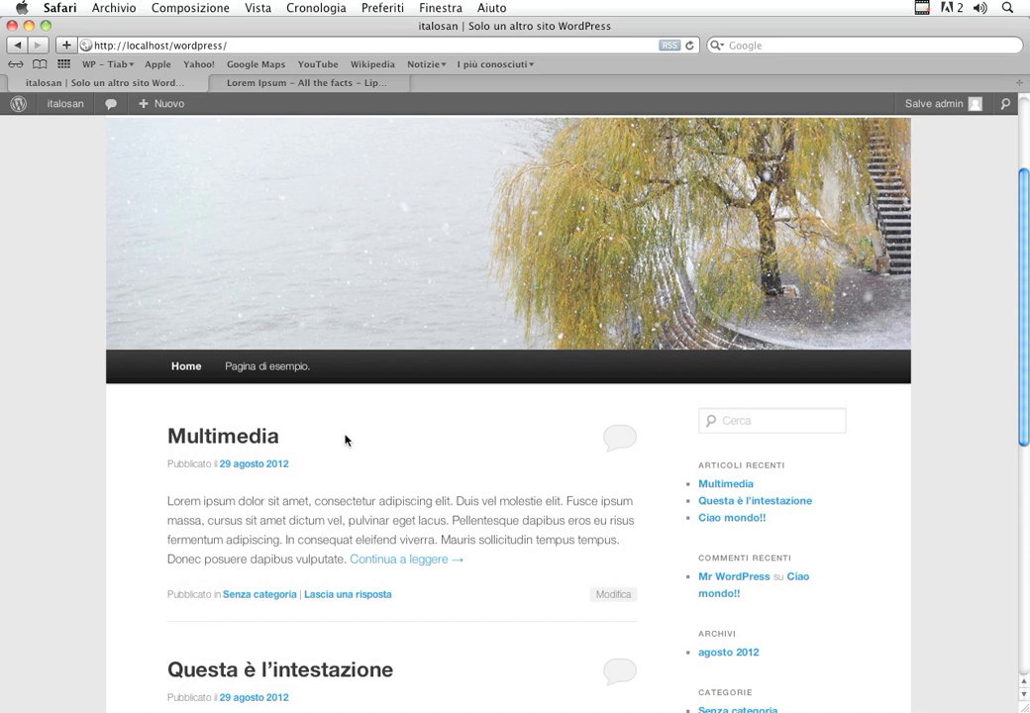
{"action": "left_click_drag", "start_coordinate": [424, 64], "coordinate": [439, 74]}
{"action": "double_click", "coordinate": [441, 84]}
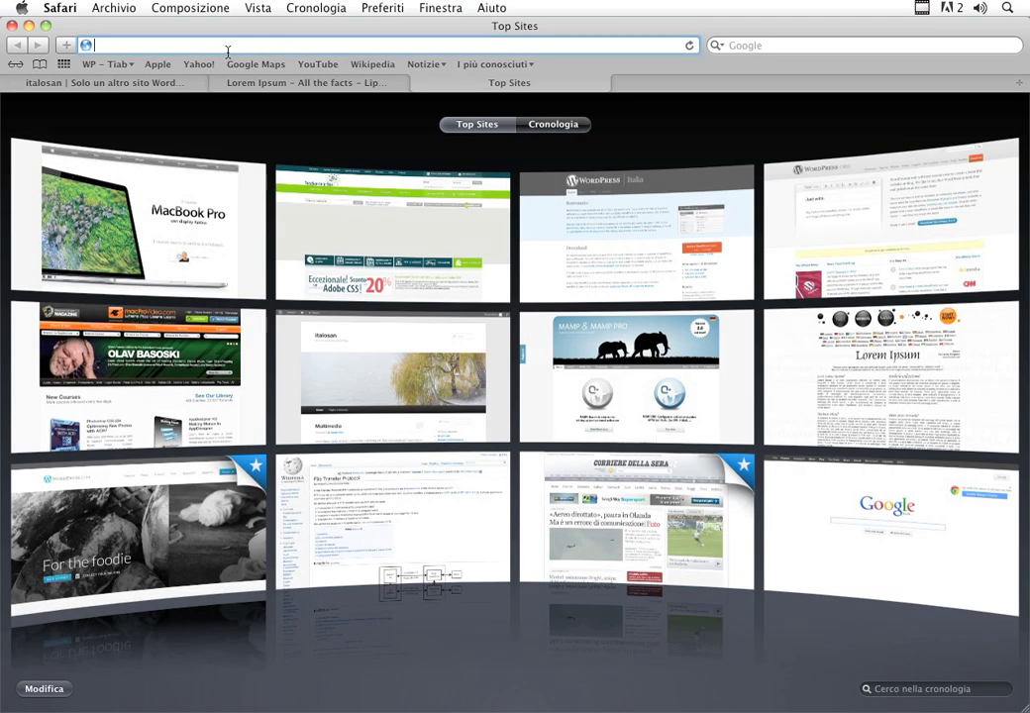
{"action": "type", "text": "www.i"}
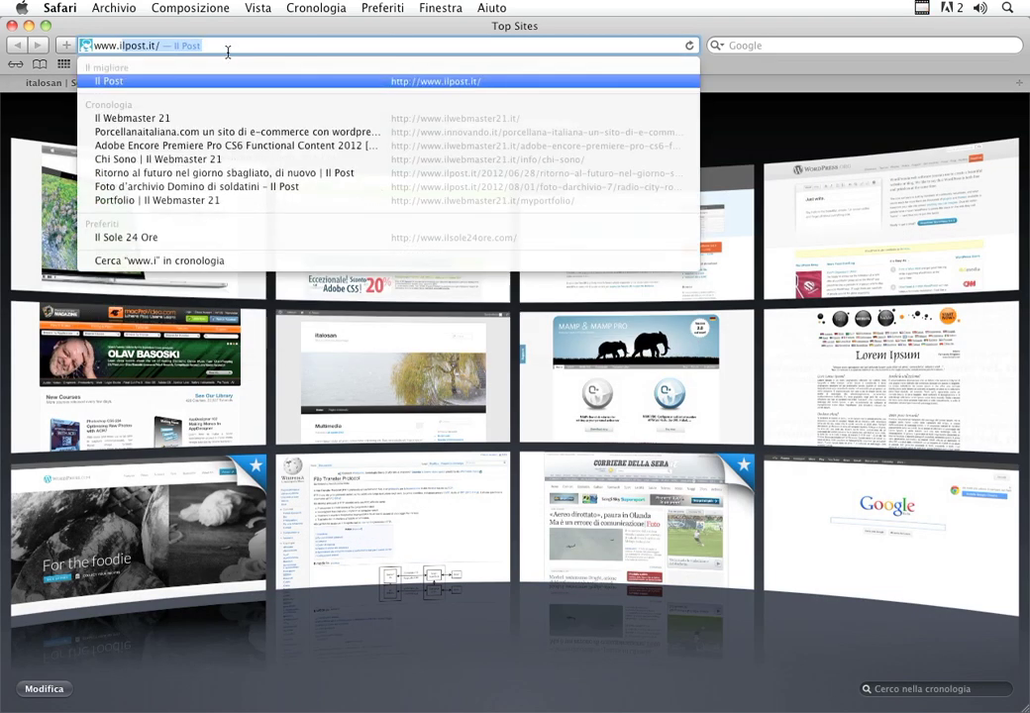
{"action": "type", "text": "lpos"}
{"action": "key", "text": "Return"}
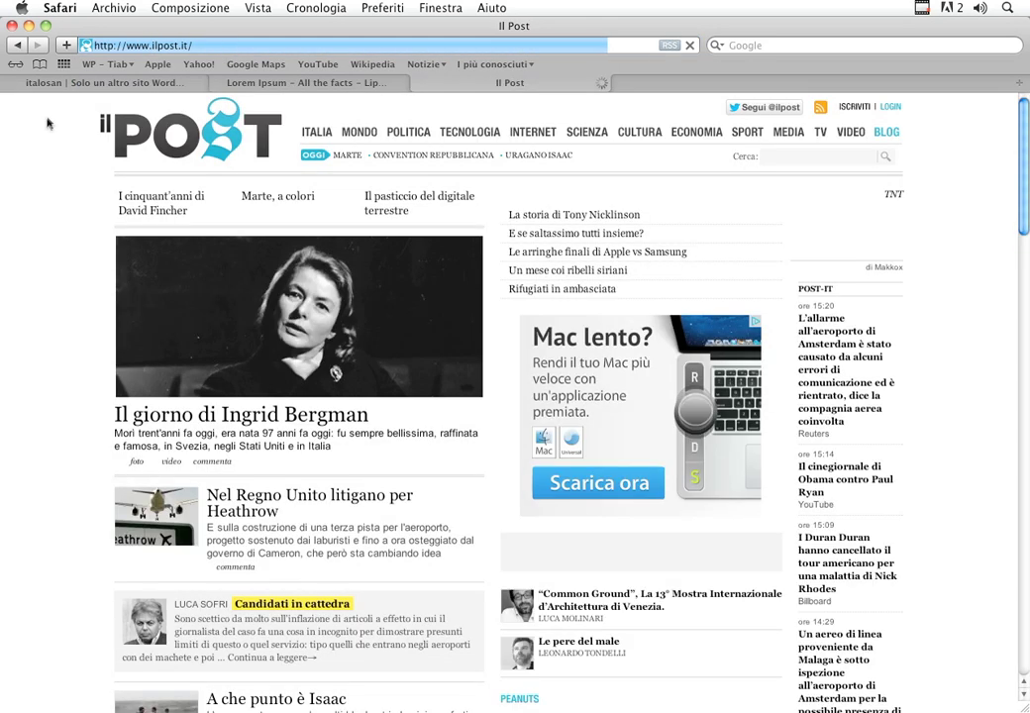
Examine how Il Post's home page pairs thumbnail images with its article titles and short excerpts.
{"action": "scroll", "coordinate": [220, 262], "scroll_direction": "down", "scroll_amount": 3}
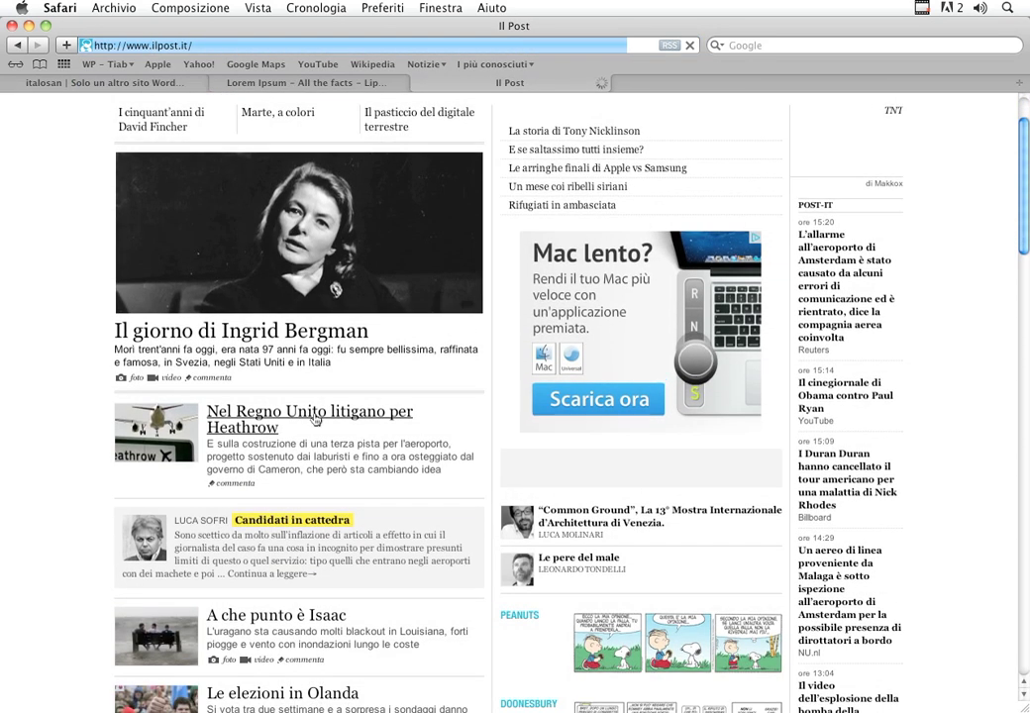
{"action": "scroll", "coordinate": [313, 419], "scroll_direction": "down", "scroll_amount": 2}
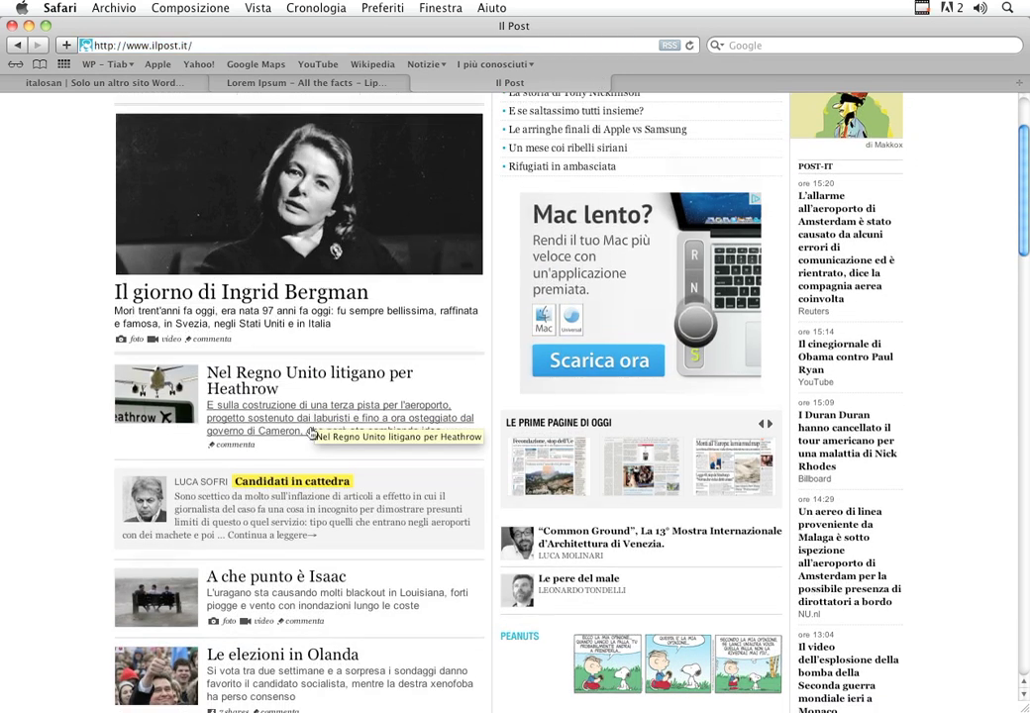
{"action": "scroll", "coordinate": [313, 432], "scroll_direction": "down", "scroll_amount": 5}
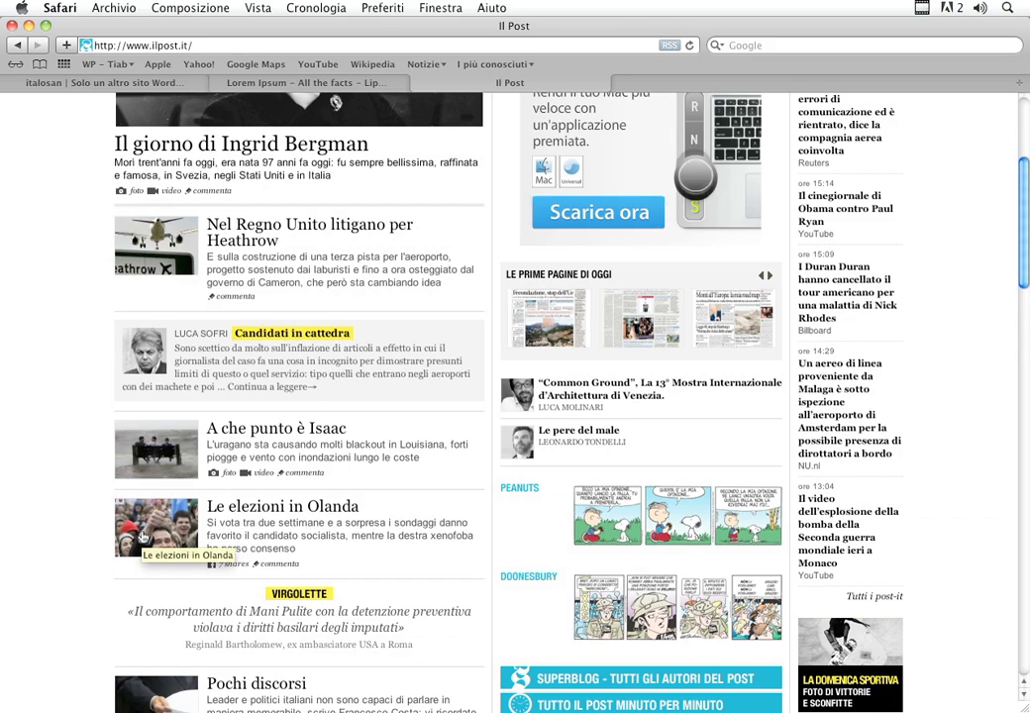
{"action": "scroll", "coordinate": [144, 538], "scroll_direction": "down", "scroll_amount": 5}
{"action": "scroll", "coordinate": [143, 536], "scroll_direction": "up", "scroll_amount": 8}
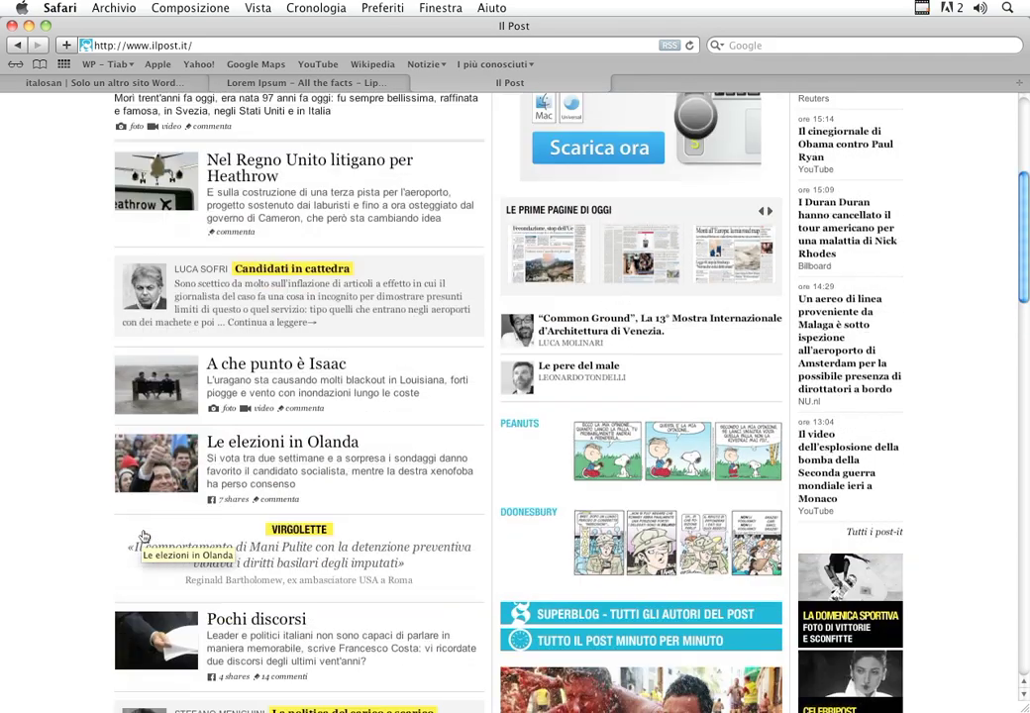
{"action": "scroll", "coordinate": [146, 533], "scroll_direction": "up", "scroll_amount": 4}
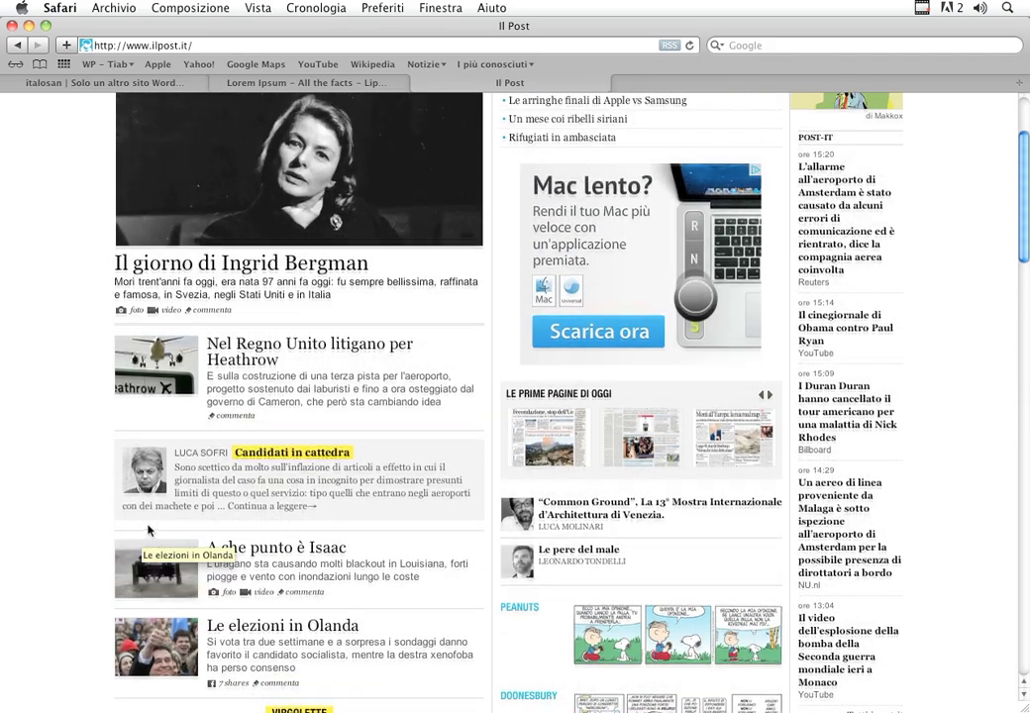
{"action": "scroll", "coordinate": [224, 433], "scroll_direction": "up", "scroll_amount": 1}
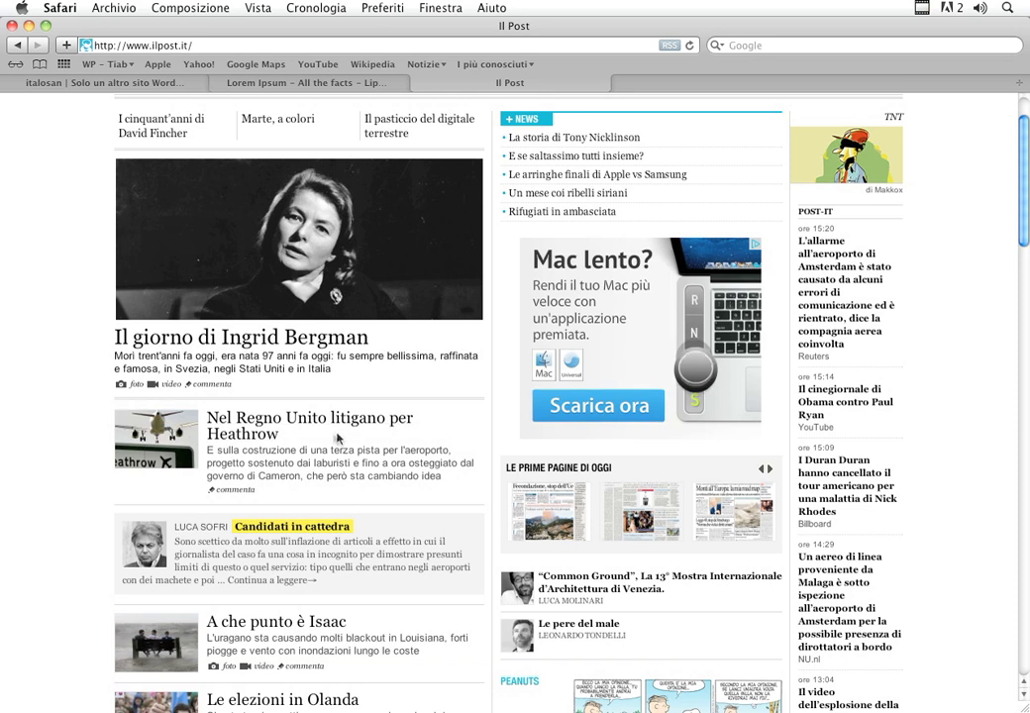